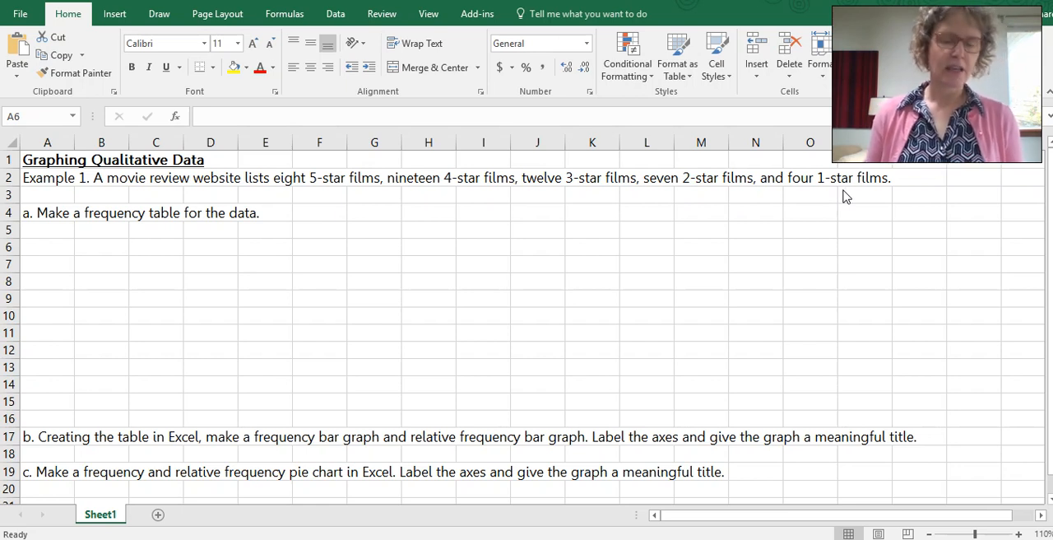
Step: Enter the column headers Movie Rating in A6 and Frequency in B6
left_click(43, 247)
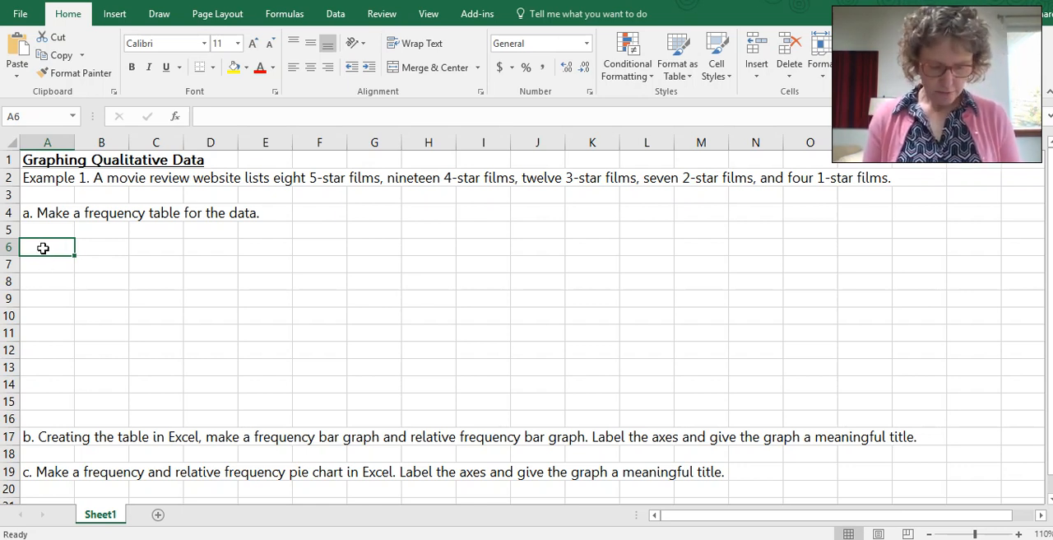
type("Mov")
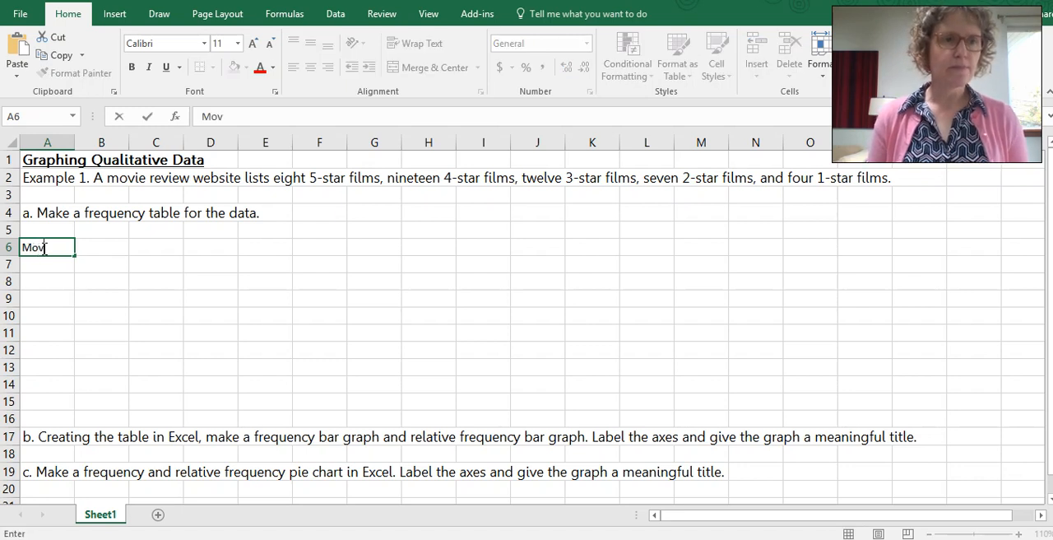
type("ie")
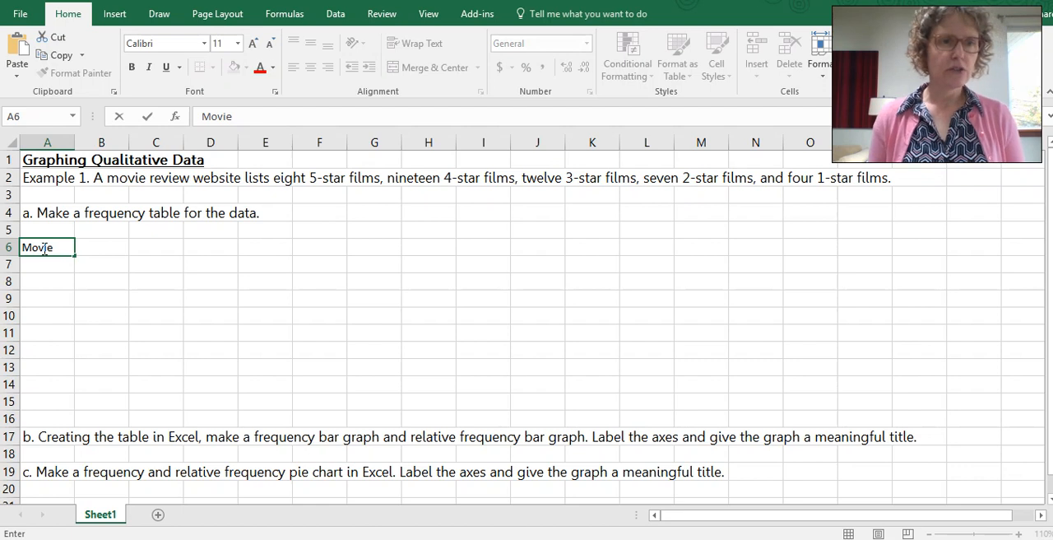
type(" Rating")
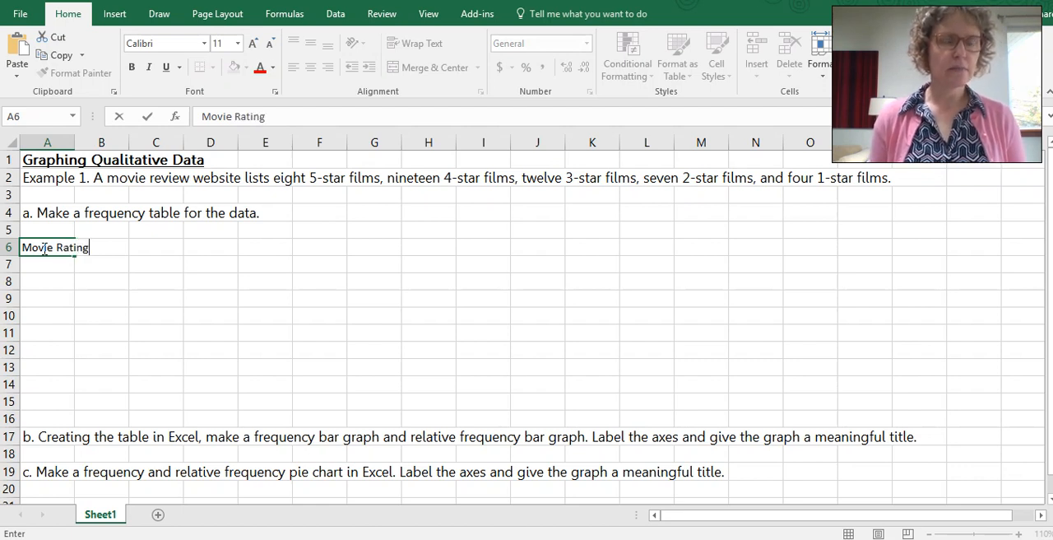
left_click(43, 247)
key("Tab")
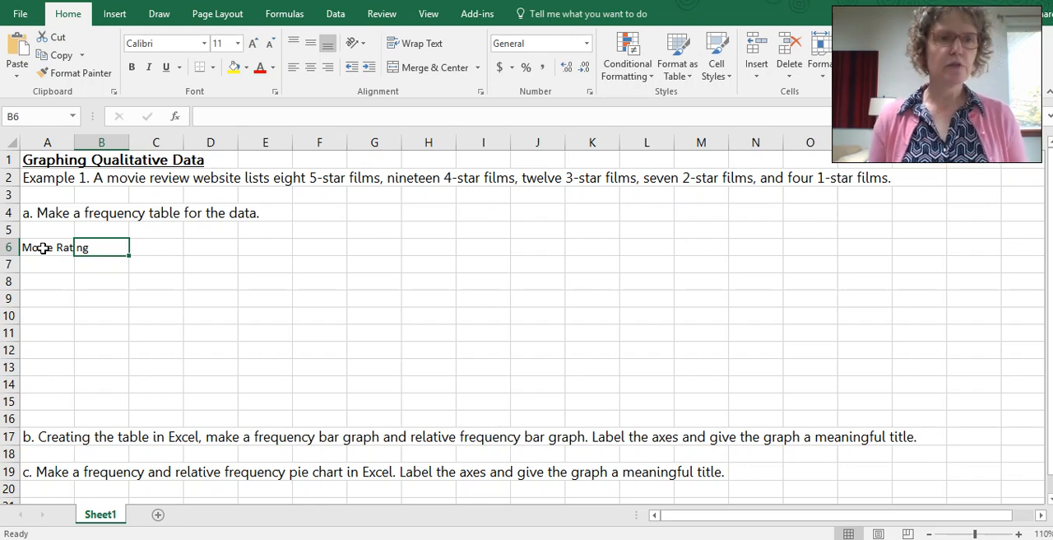
type("Frequency")
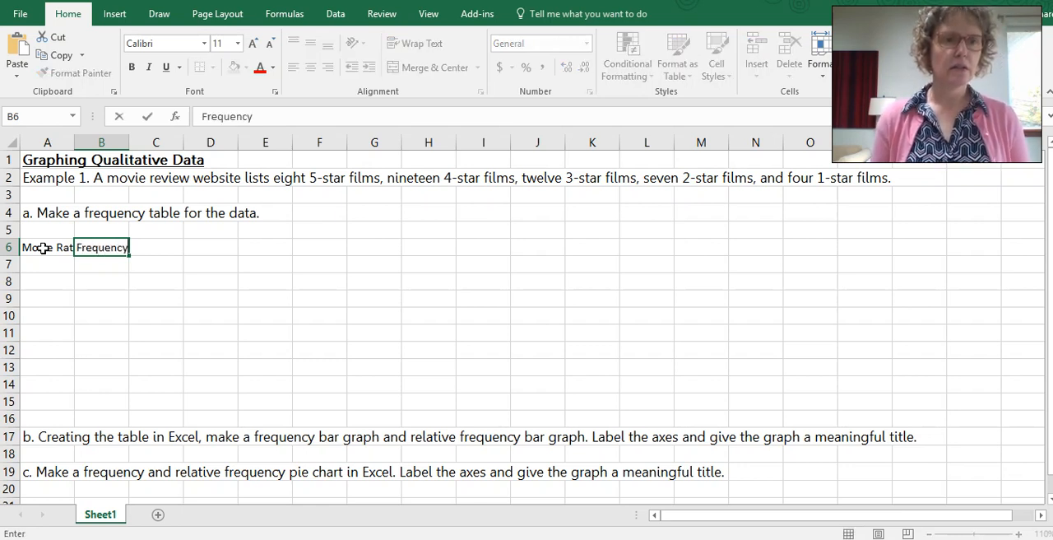
key("Tab")
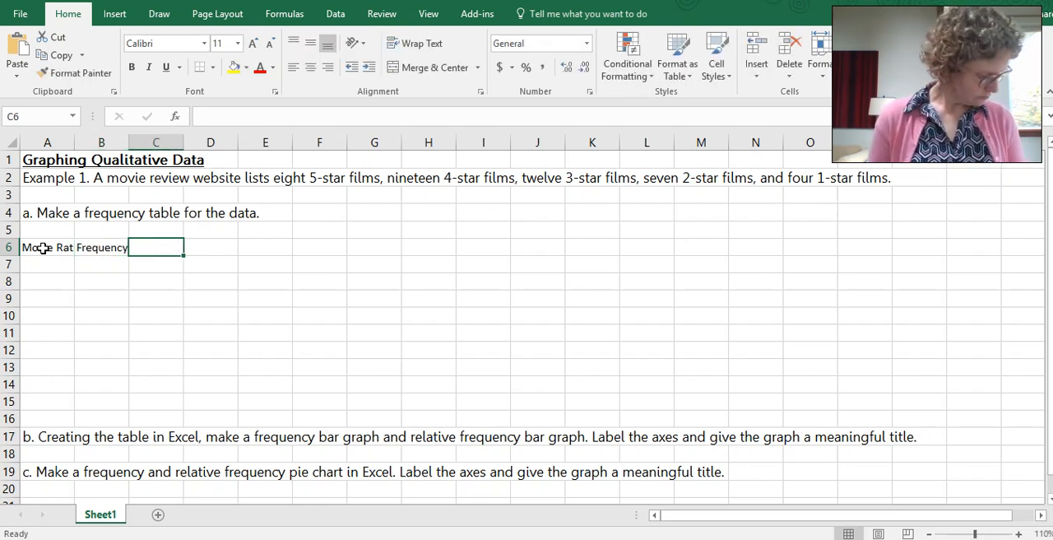
Step: Enter the headers Relative Frequency in C6 and Cumulative Frequency in D6, and widen columns A through D to fit the headers
type("Rela")
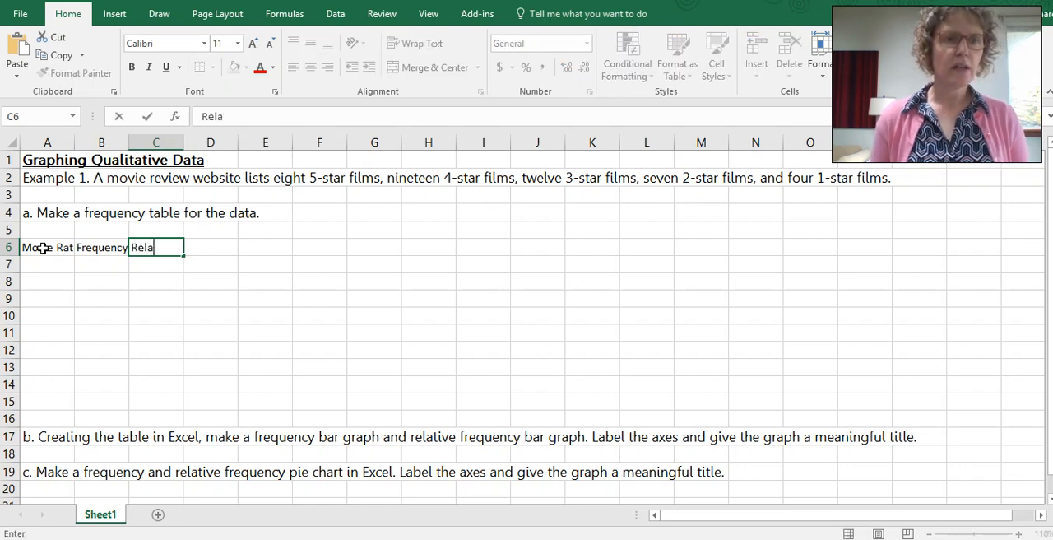
type("tive Fr")
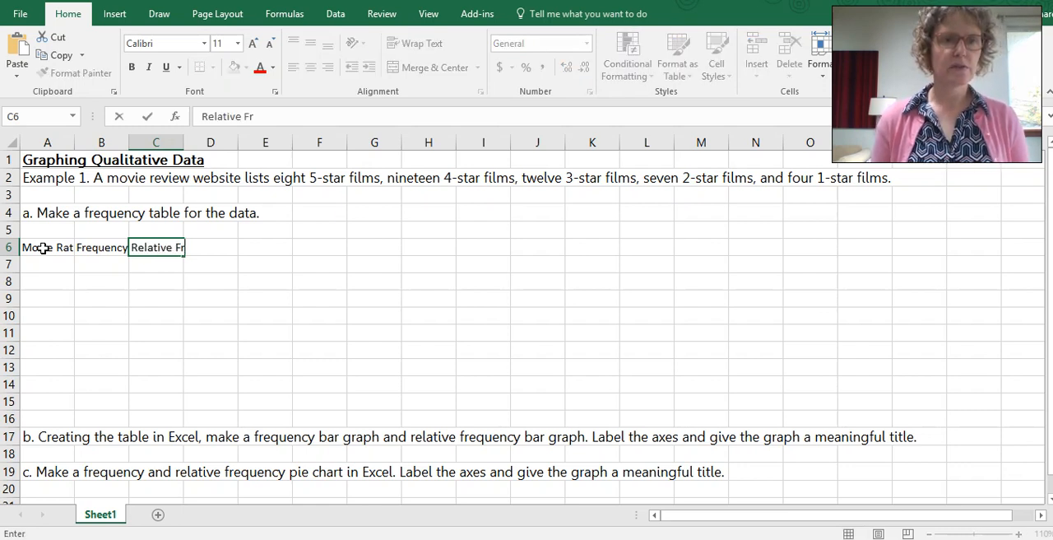
type("equency")
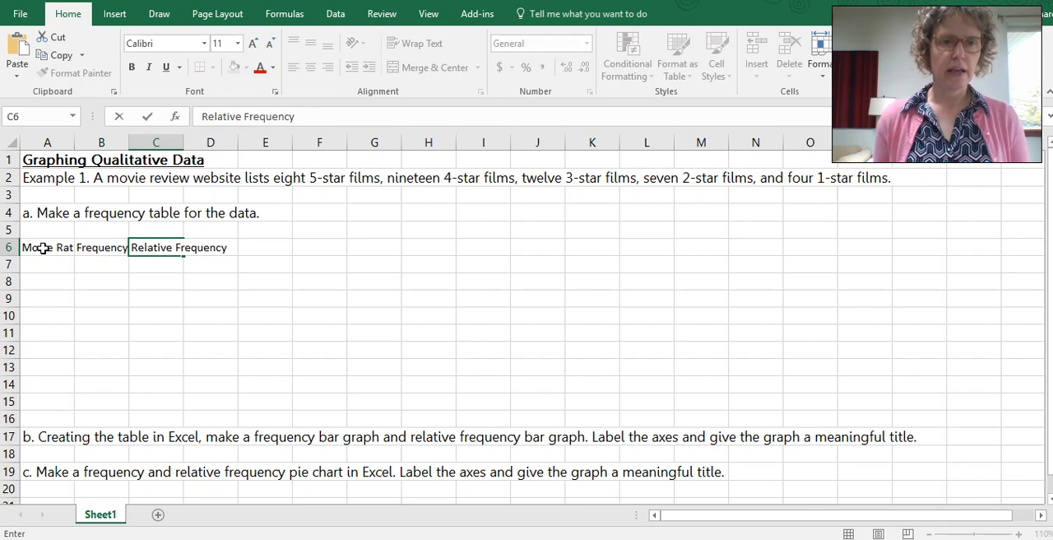
key("Tab")
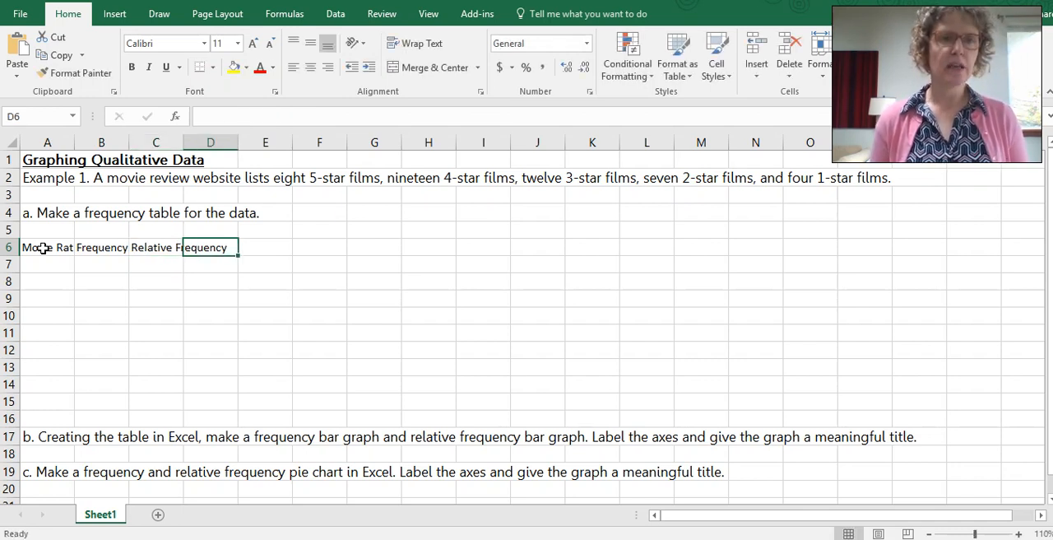
type("Cumu")
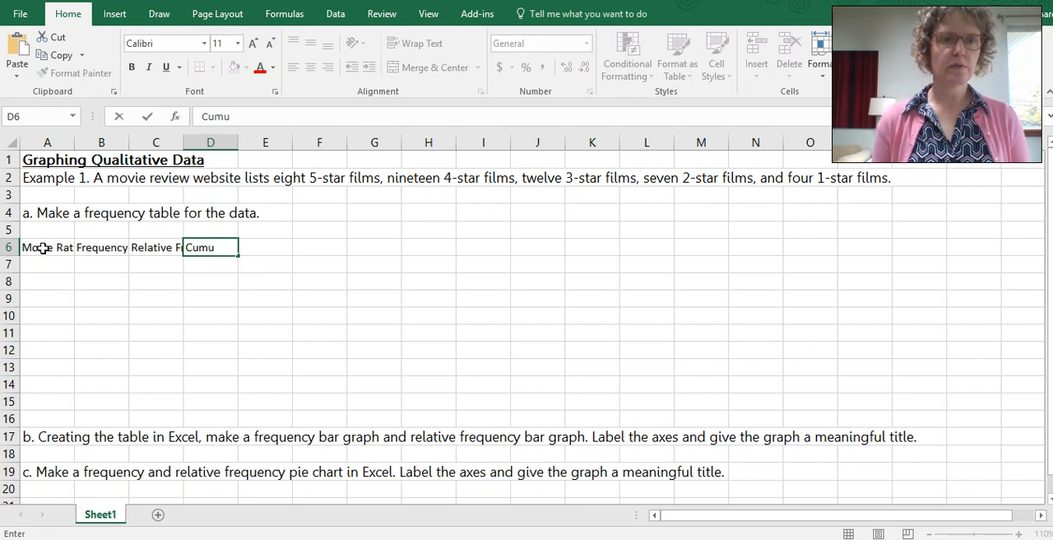
type("lative ")
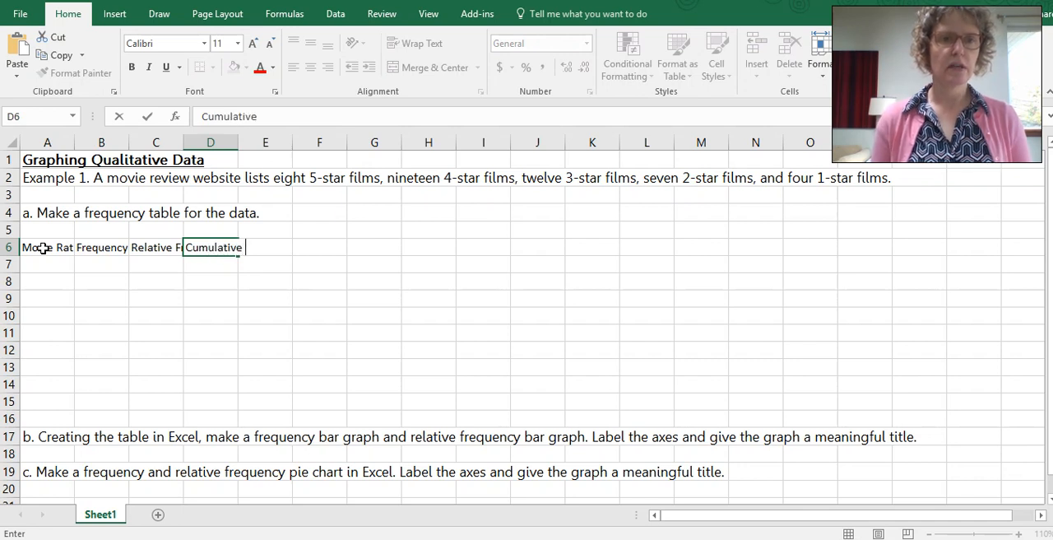
type("Frequency")
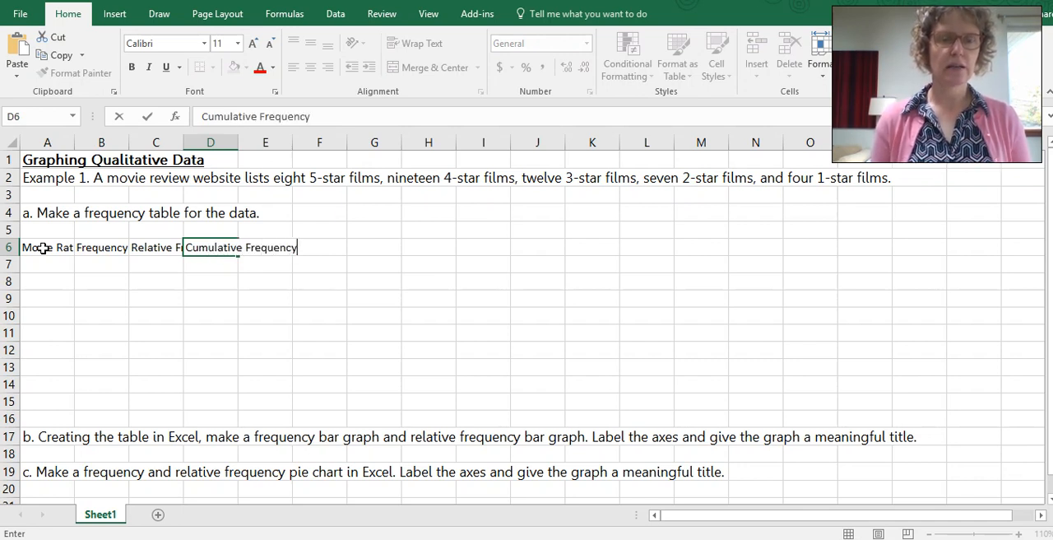
key("ctrl+Return")
key("Return")
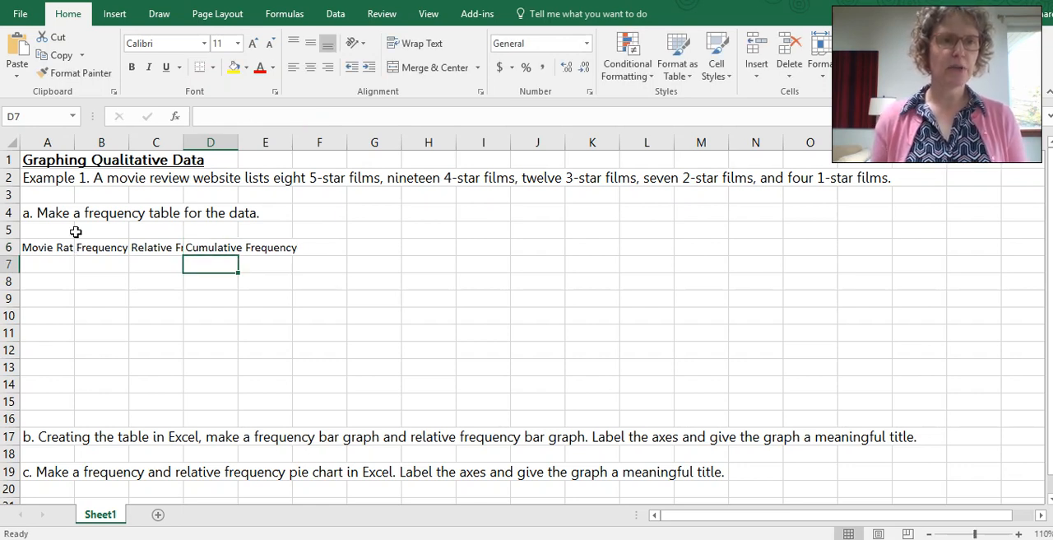
left_click_drag(74, 142, 274, 143)
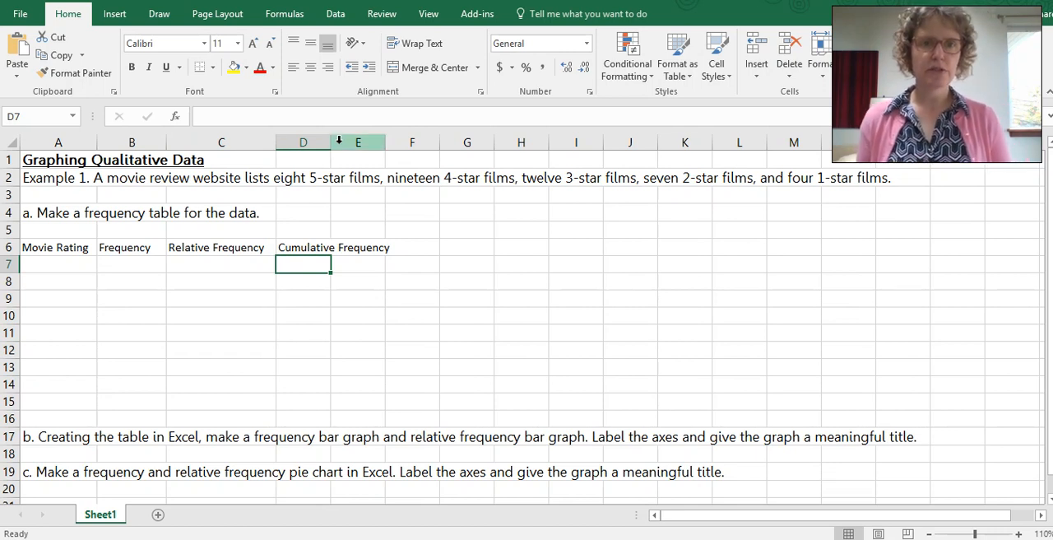
left_click_drag(332, 143, 402, 143)
Step: Enter the first two movie rating labels, 5-star in A7 and 4-star in A8
left_click(74, 265)
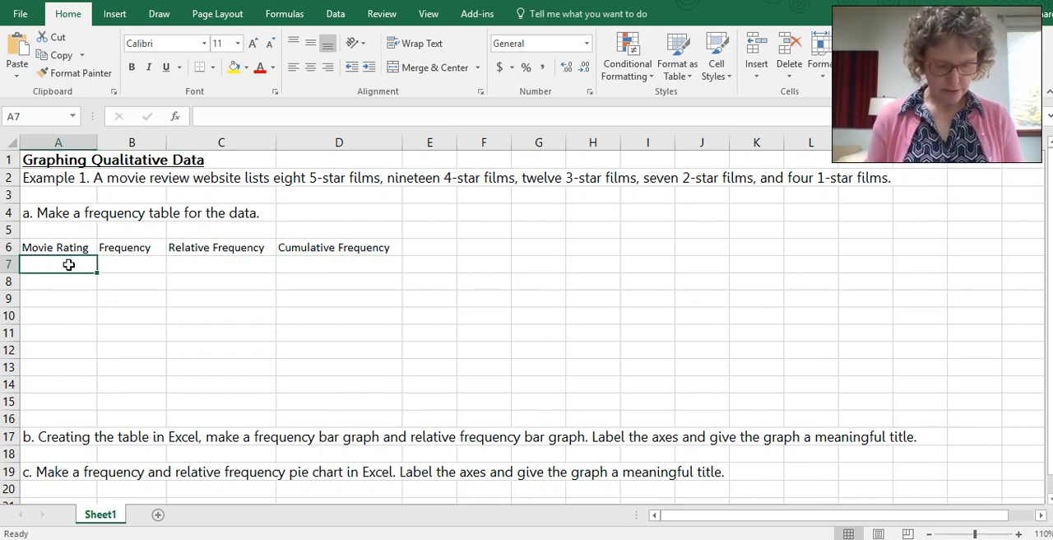
type("5-star")
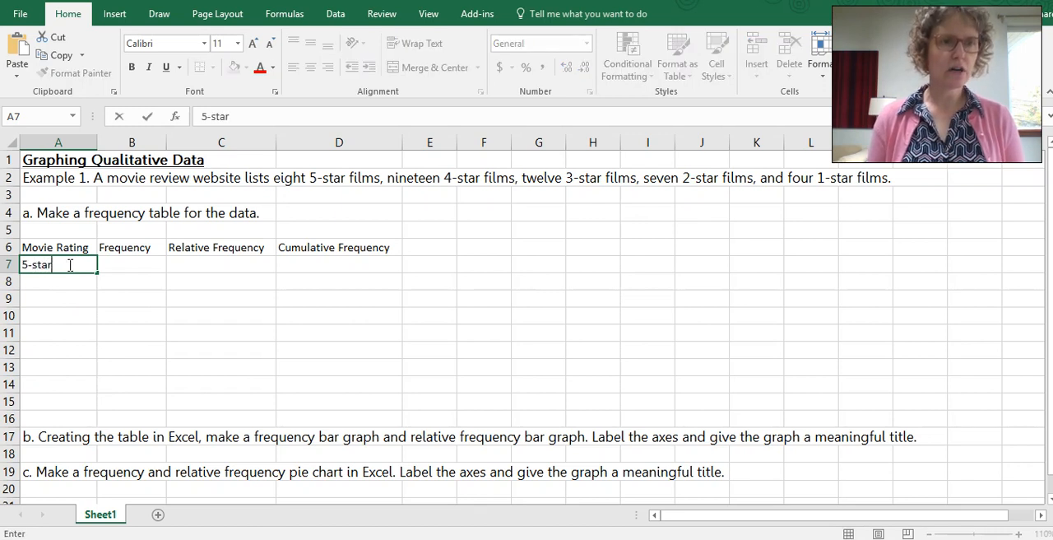
key("Return")
type("4-star")
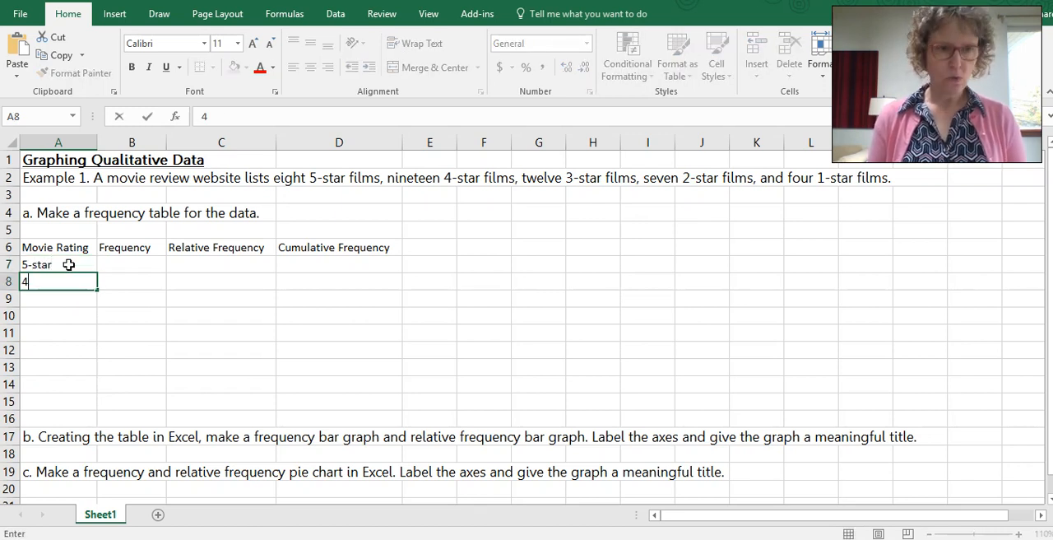
key("Return")
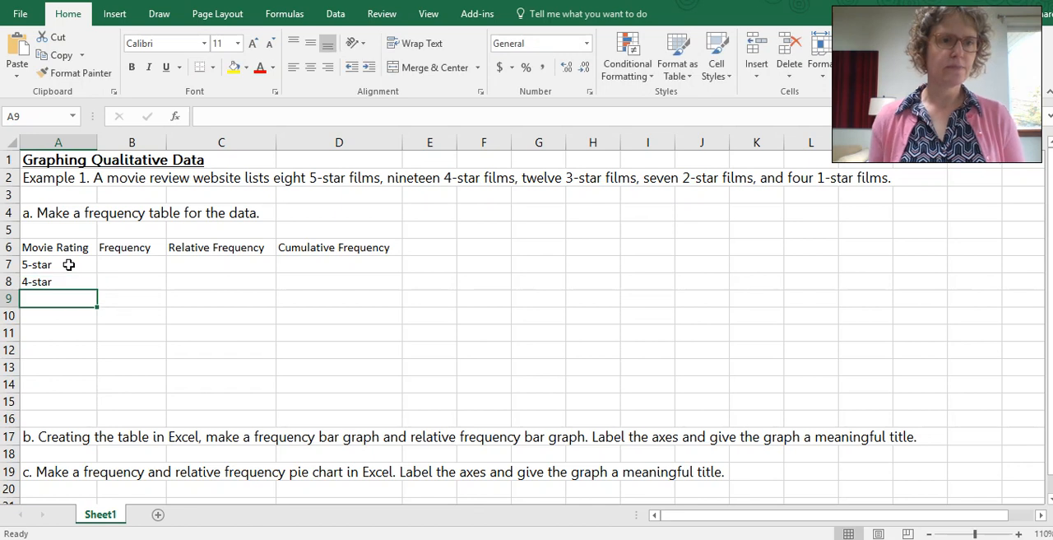
Step: Fill the rating labels in A7:A8 down through A11 and change the label in A9 to 3-star
left_click_drag(69, 264, 93, 336)
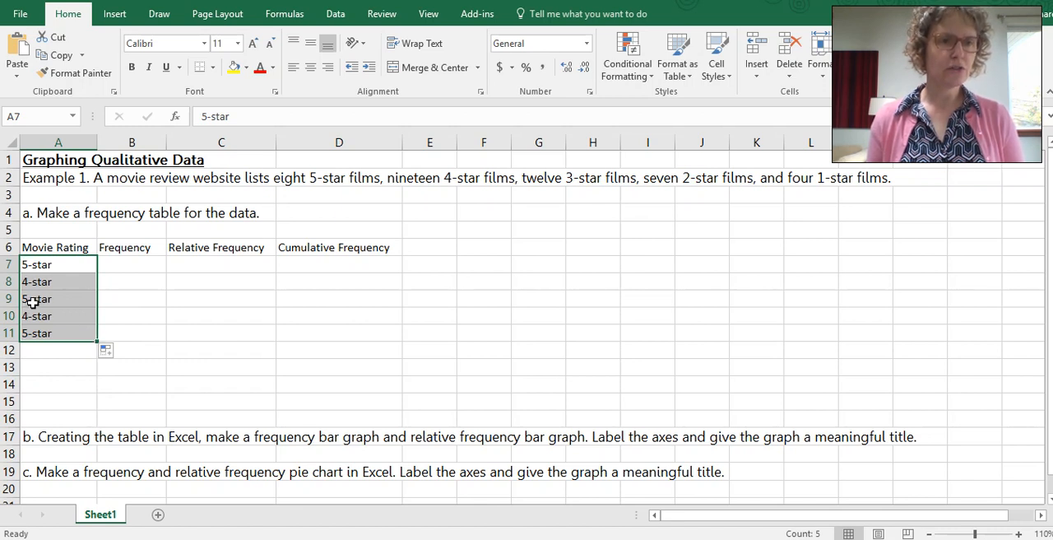
left_click(30, 300)
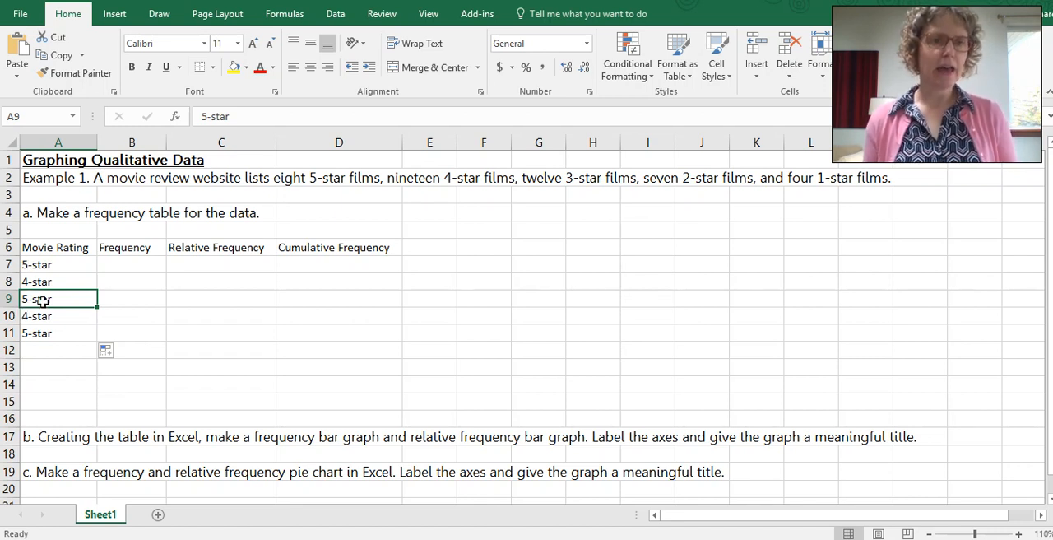
left_click(207, 117)
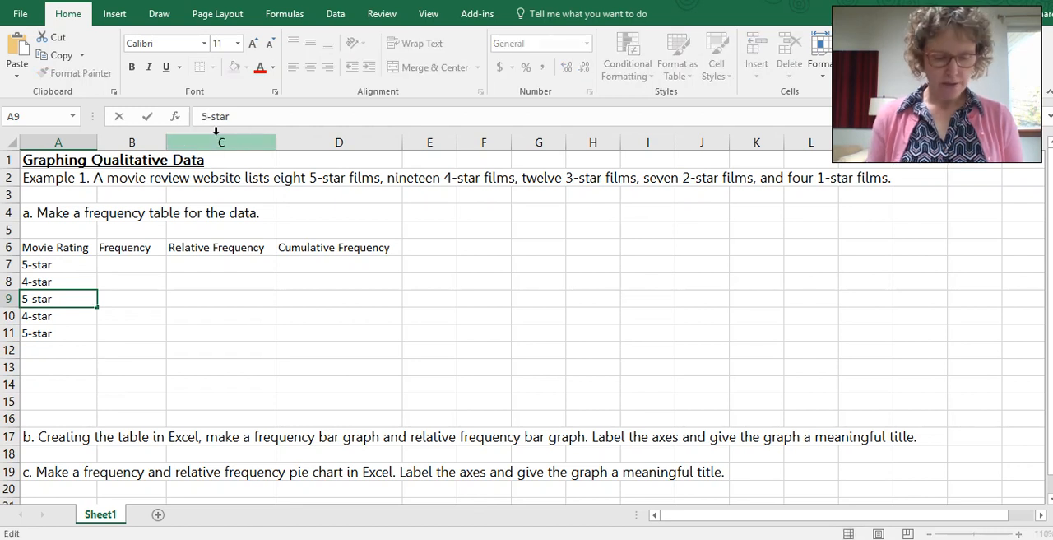
key("BackSpace")
type("3")
key("Return")
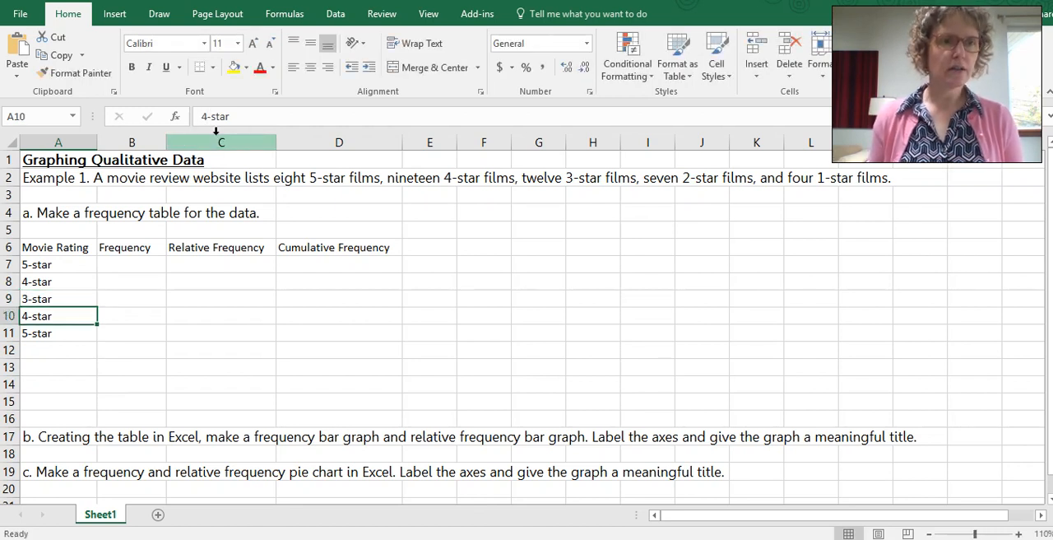
Step: Fill the rating labels in A7:A9 down through A11 and change the label in A10 to 2-star
left_click_drag(38, 265, 97, 340)
left_click(62, 318)
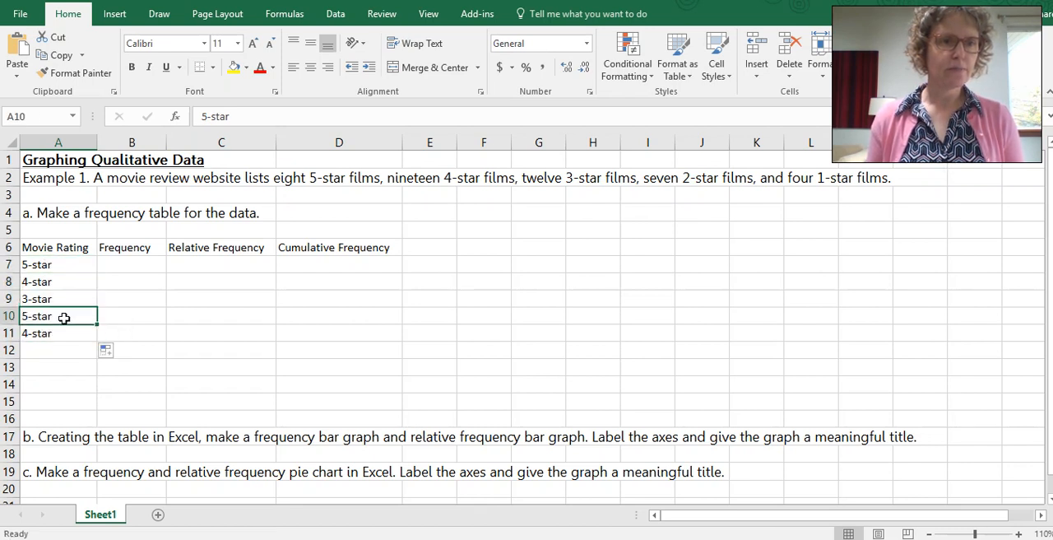
left_click(206, 117)
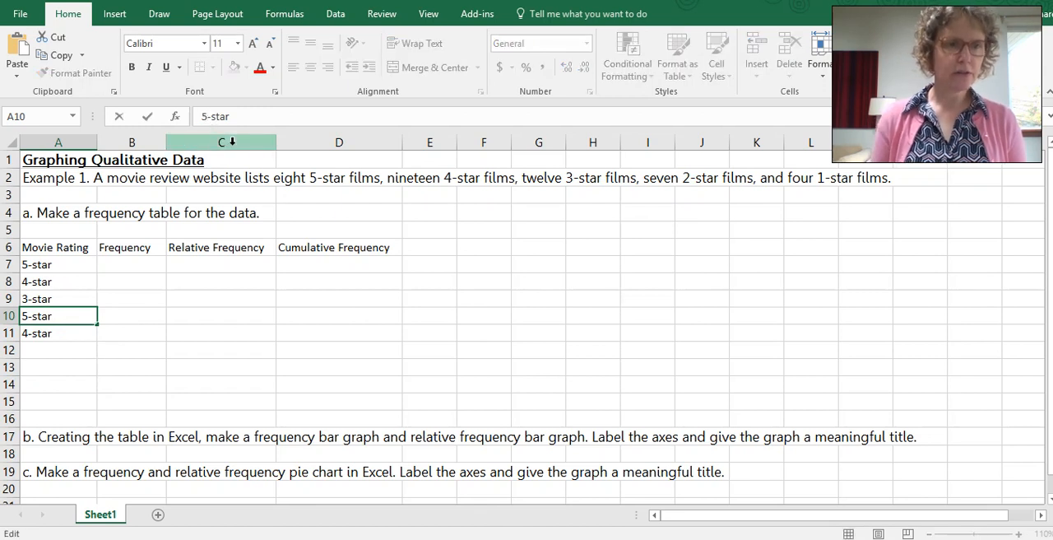
key("BackSpace")
type("2")
key("Return")
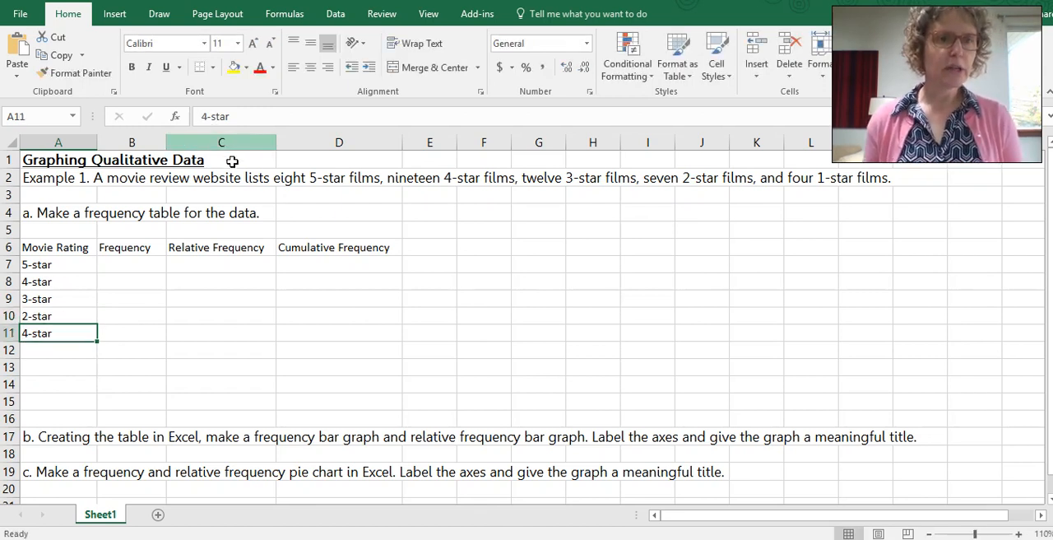
Step: Change the label in A11 to 1-star and add a Total row label in A12
left_click(204, 117)
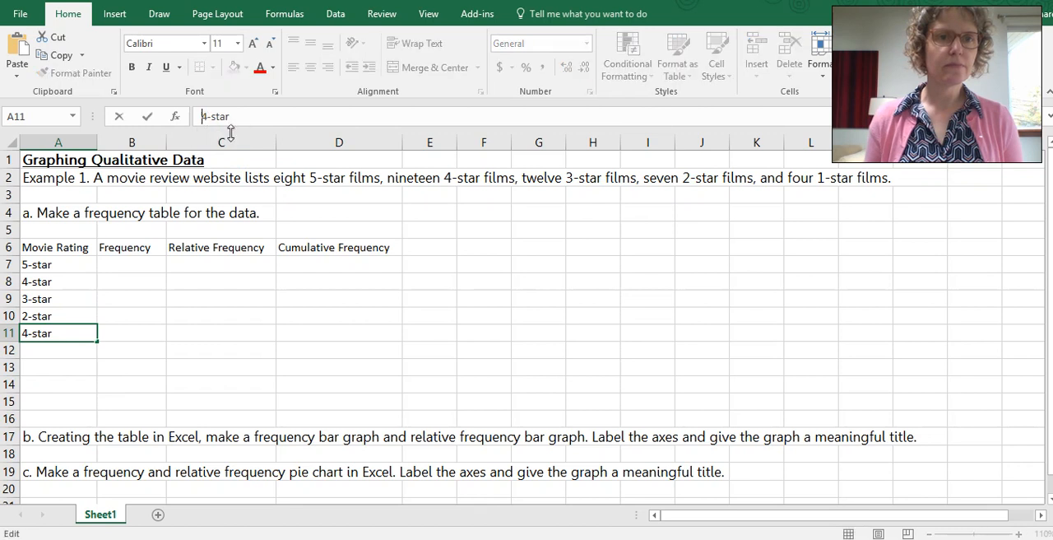
key("Delete")
type("1")
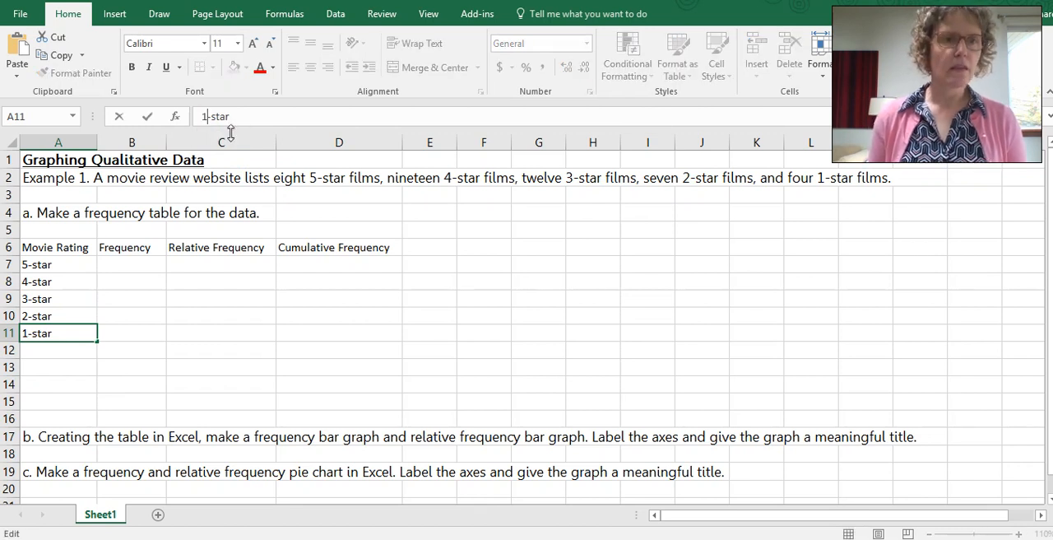
key("Return")
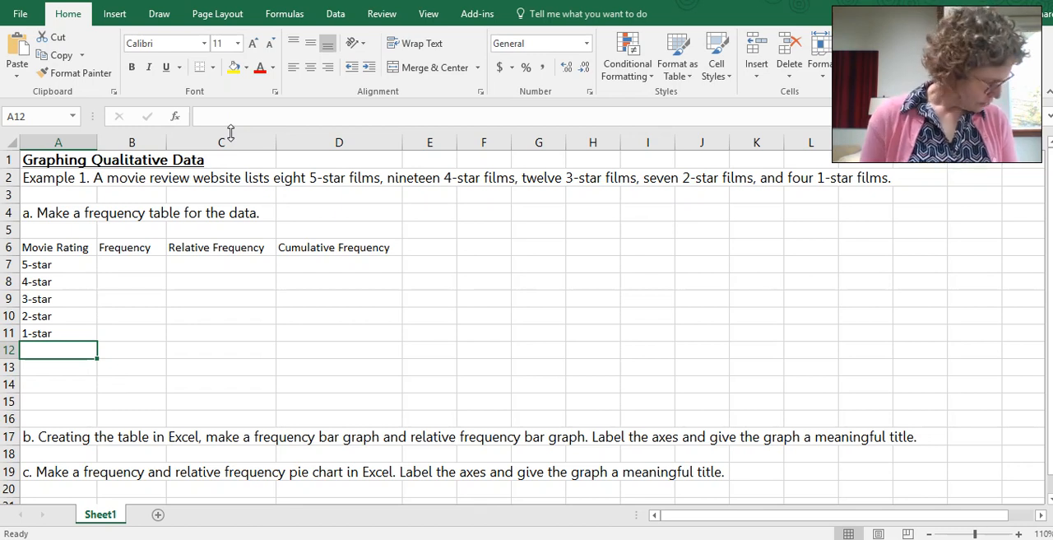
type("Total")
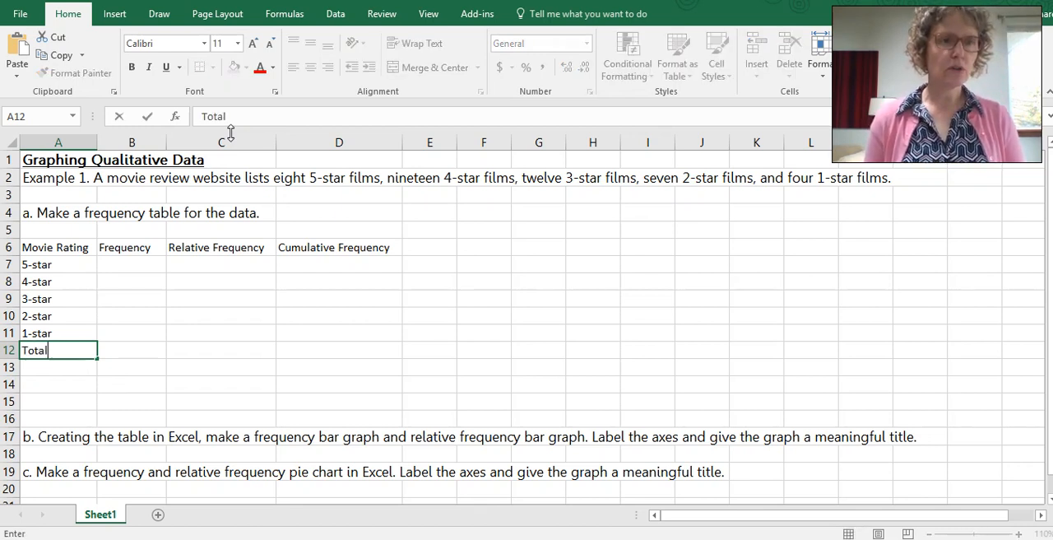
key("Return")
Step: Enter the frequencies 8, 19, 12, 7 and 4 in B7:B11 for the 5-star through 1-star ratings
key("Right")
key("Up")
key("Up")
key("Up")
key("Up")
key("Up")
key("Up")
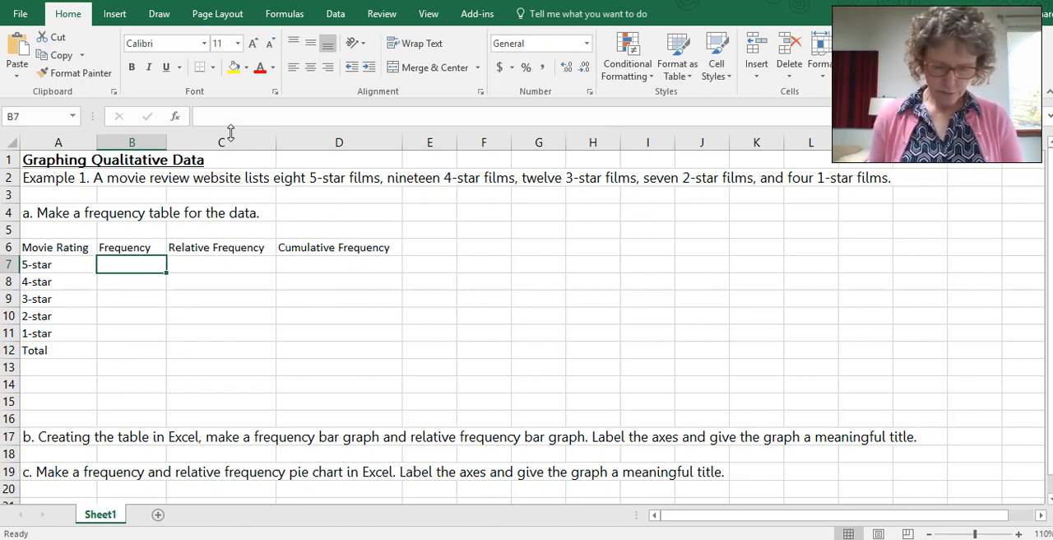
type("8")
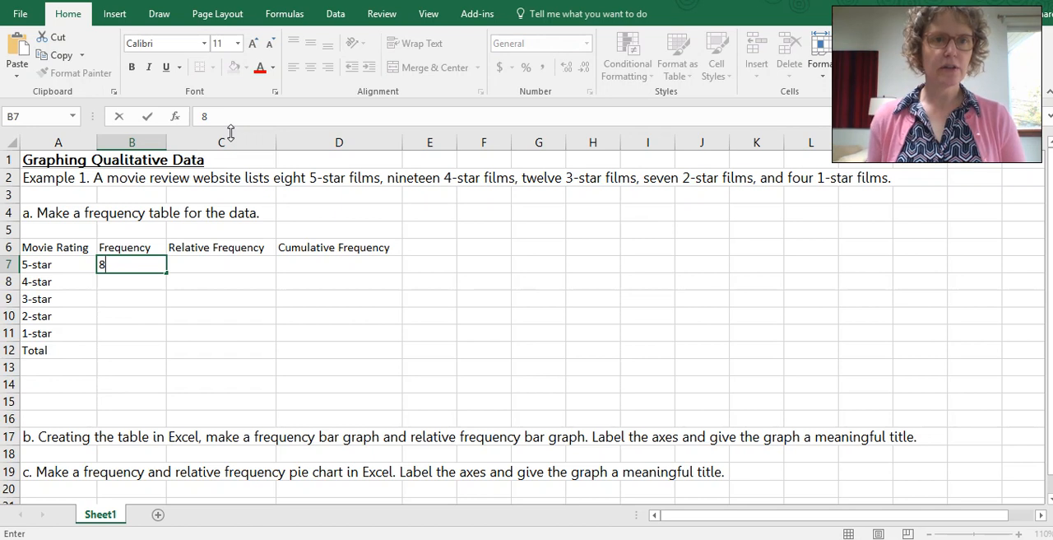
key("Return")
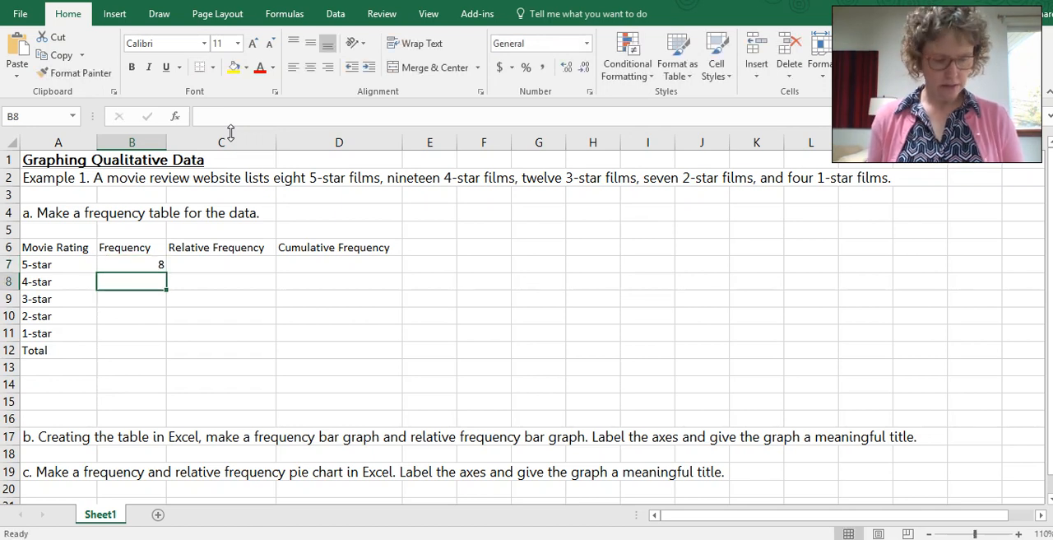
type("19")
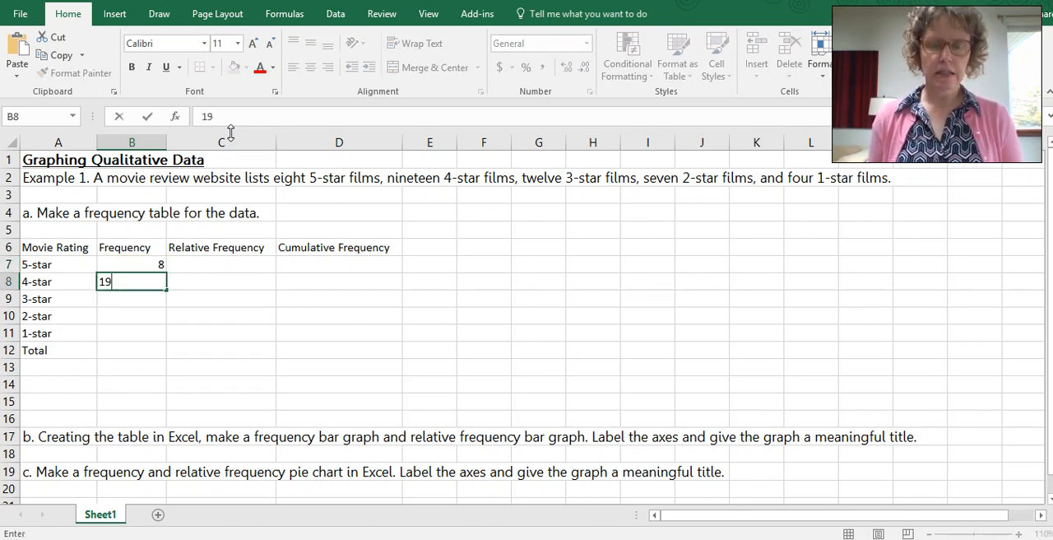
key("Return")
type("12")
key("Return")
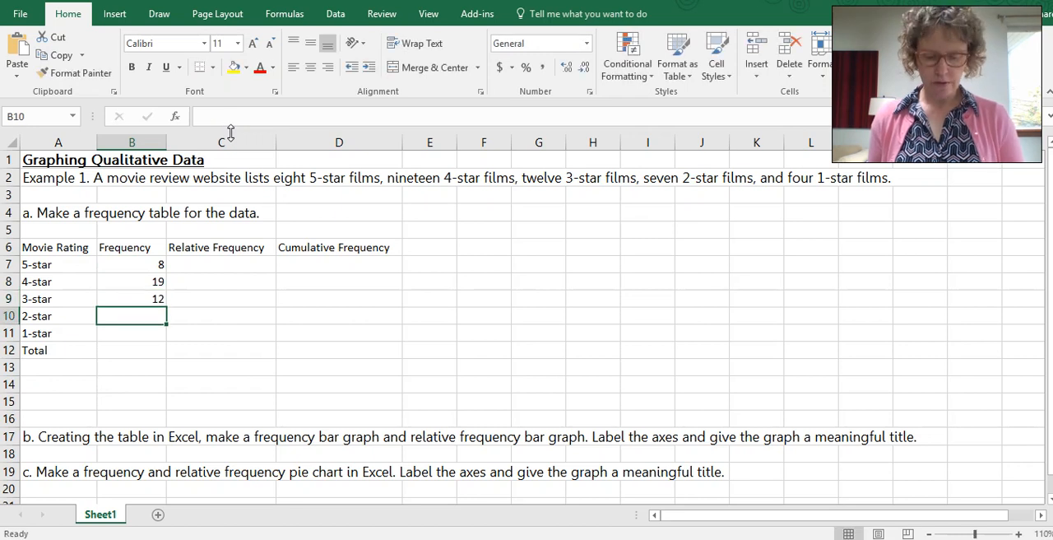
type("7")
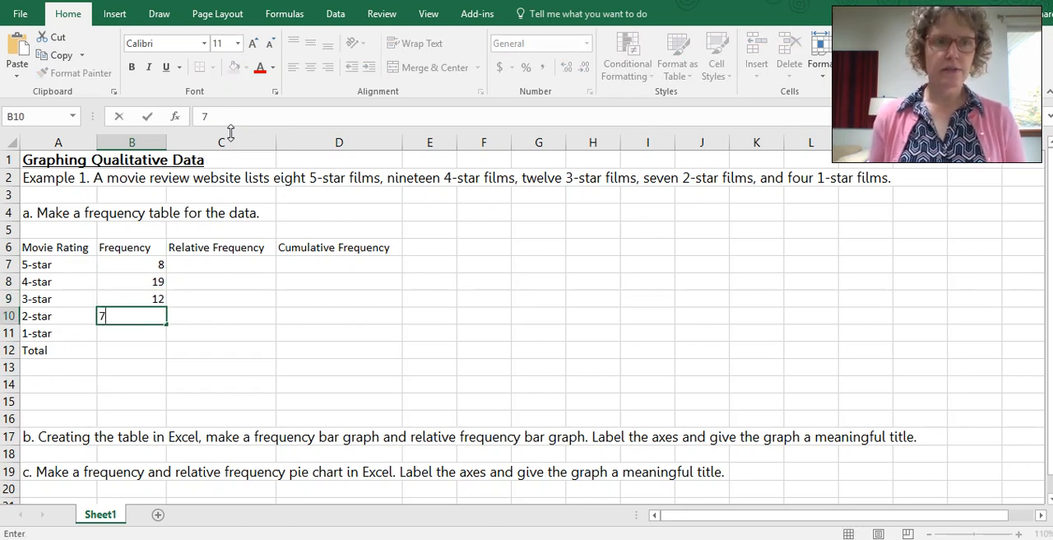
key("Return")
type("4")
key("Return")
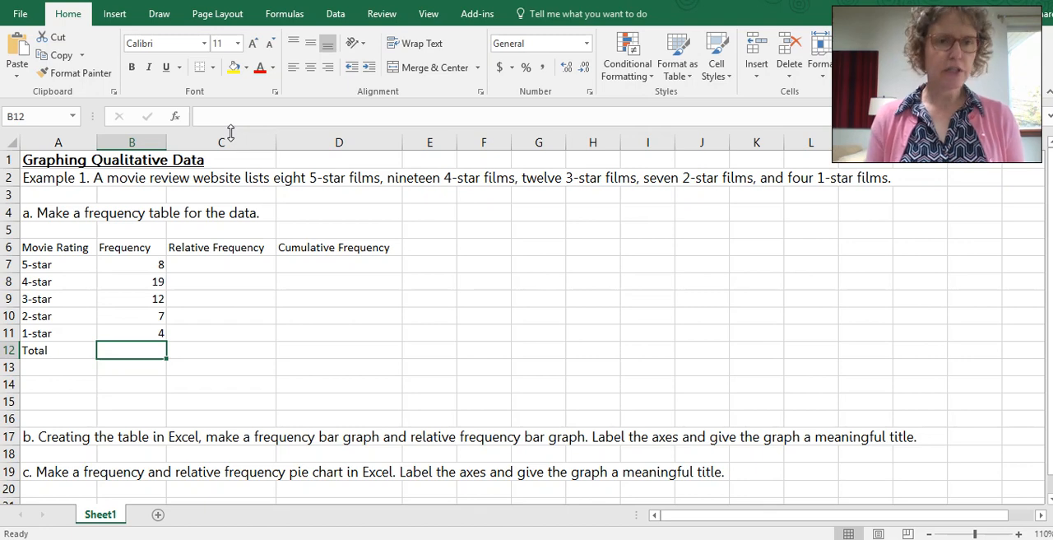
Step: Total the frequencies in B12 with the formula =sum(B7:B11)
type("=")
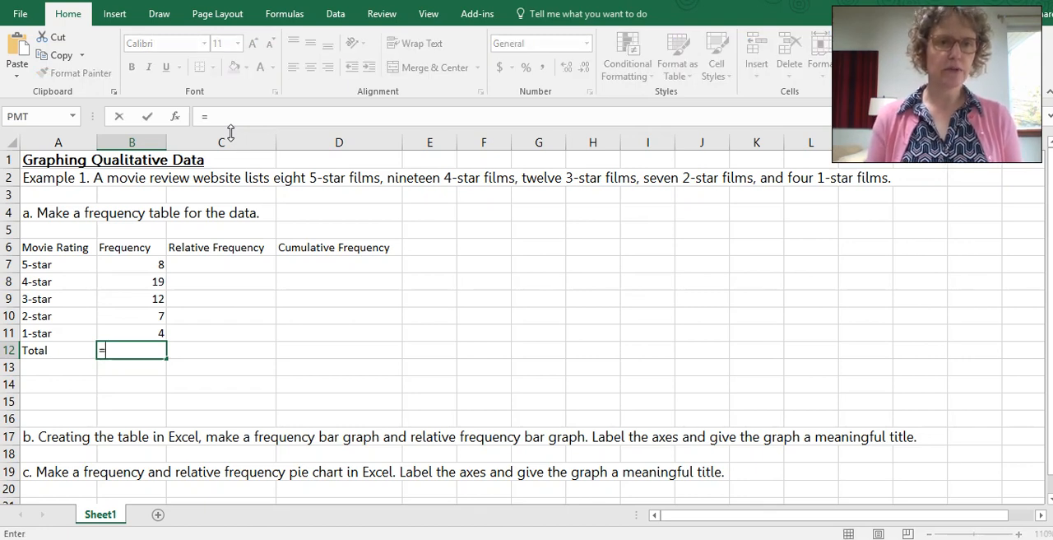
type("sum(")
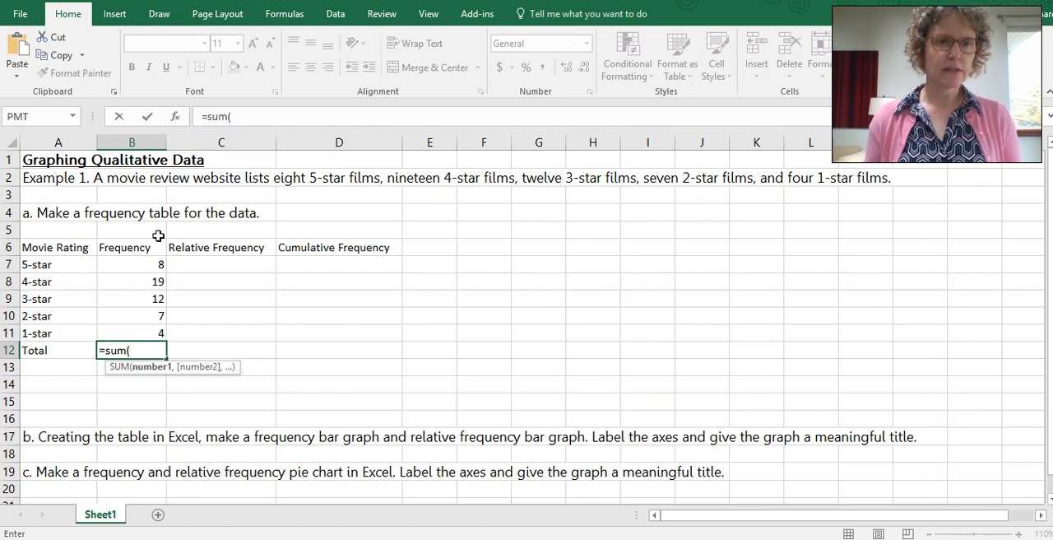
left_click_drag(132, 265, 134, 331)
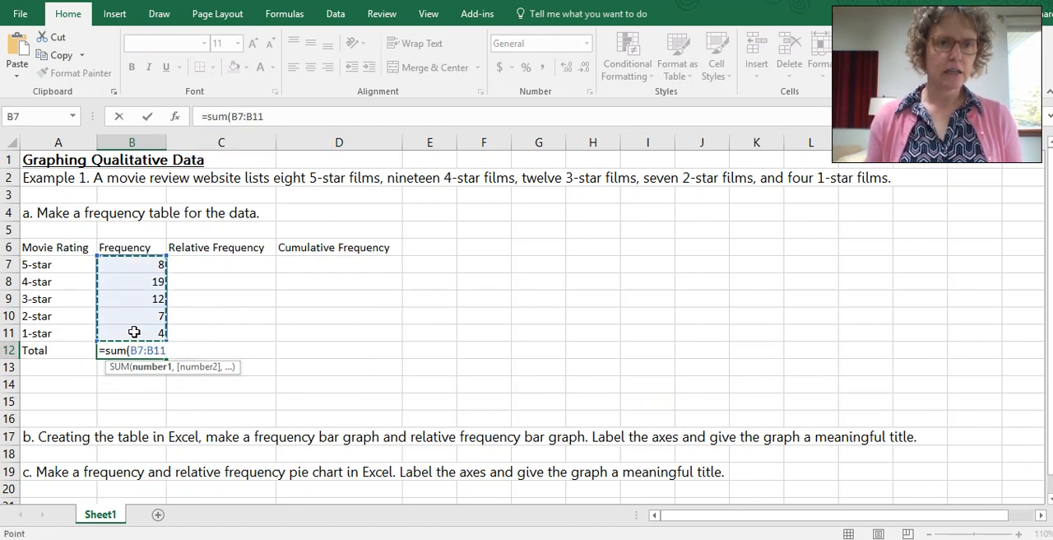
type(")")
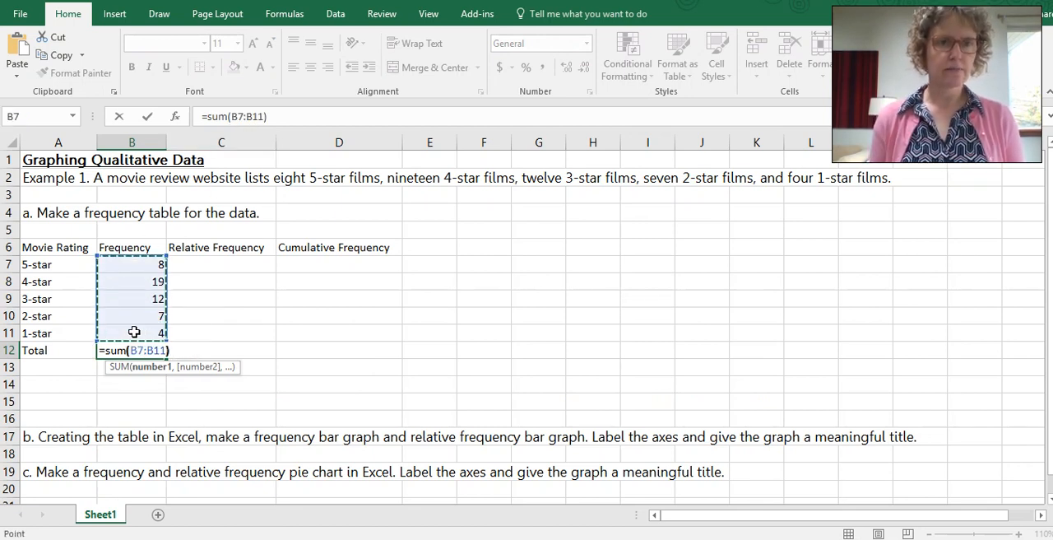
key("Return")
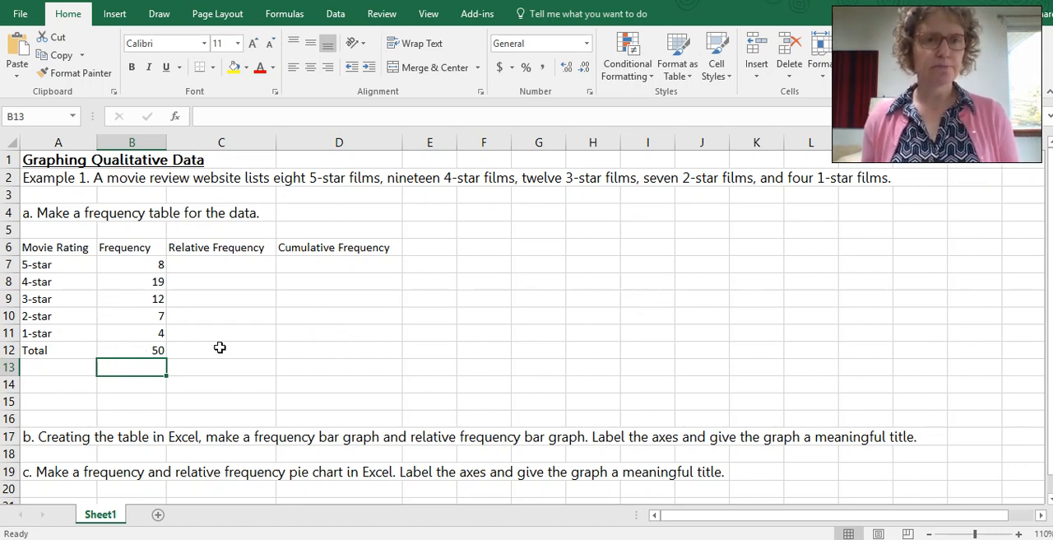
Step: Calculate the 5-star relative frequency in C7 with the formula =B7/50
left_click(208, 265)
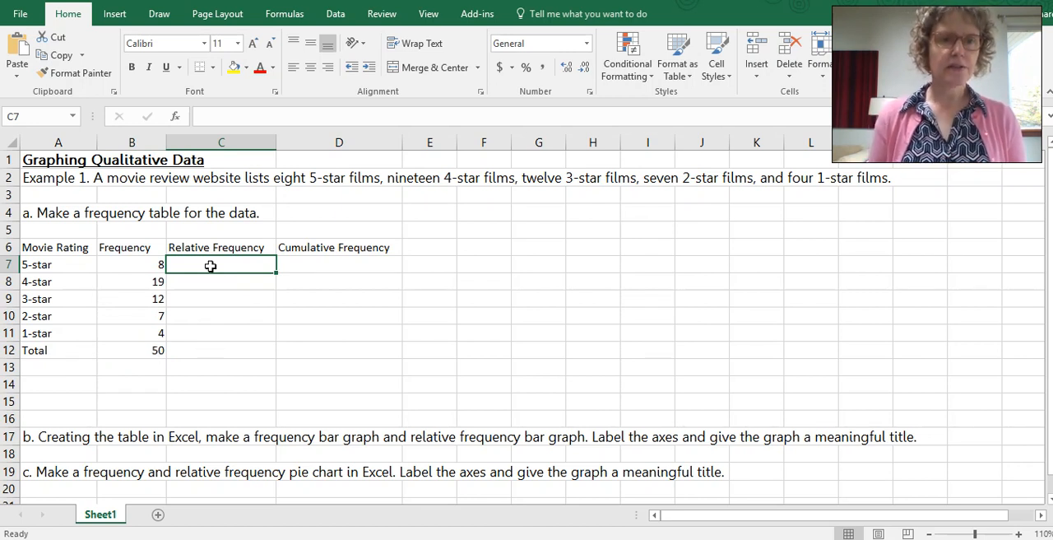
type("=")
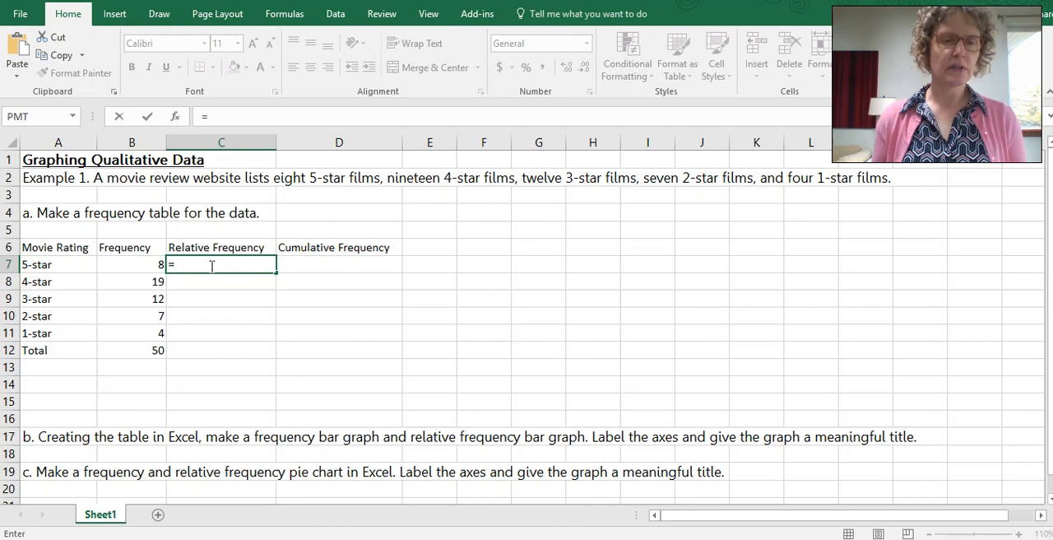
left_click(137, 265)
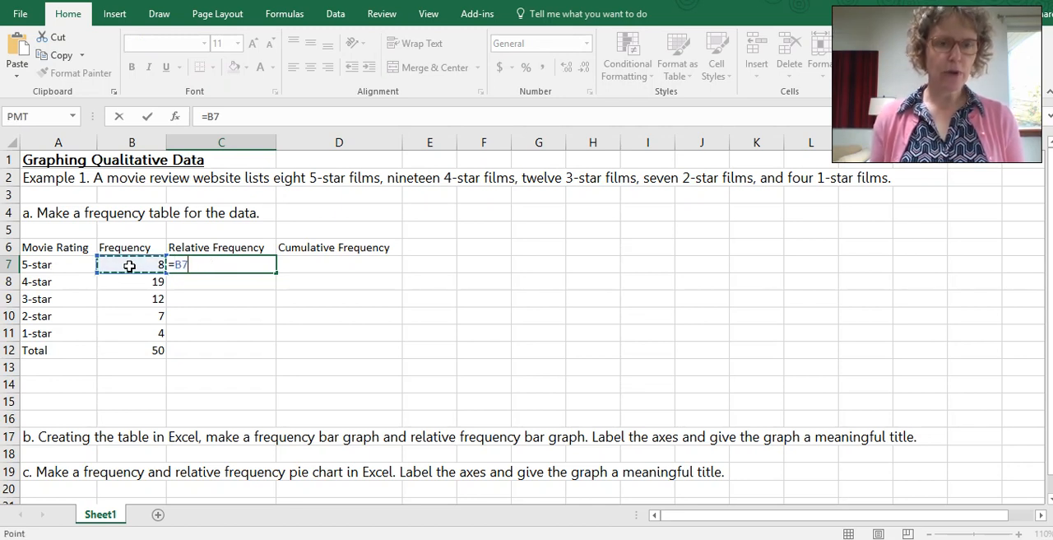
type("/50")
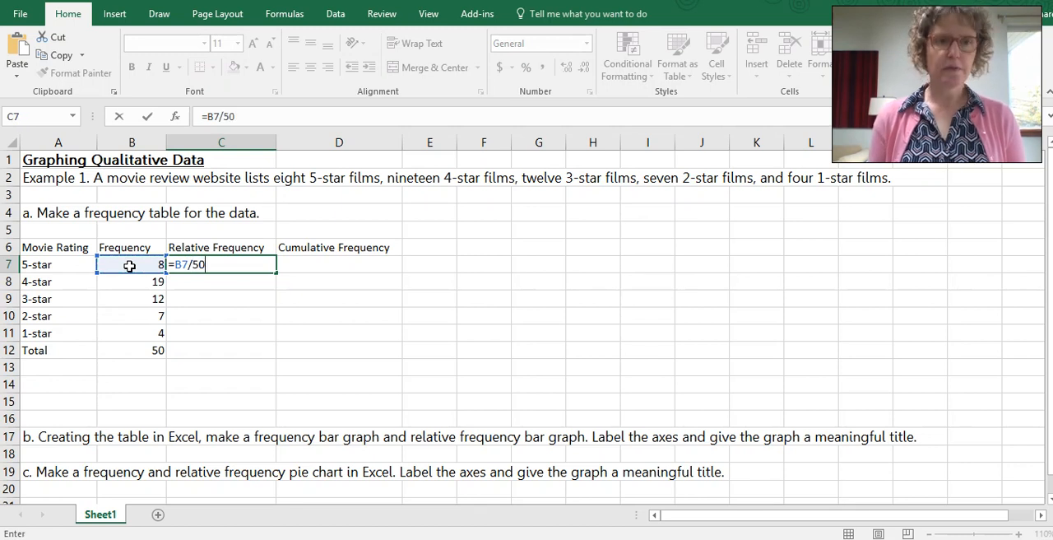
key("Return")
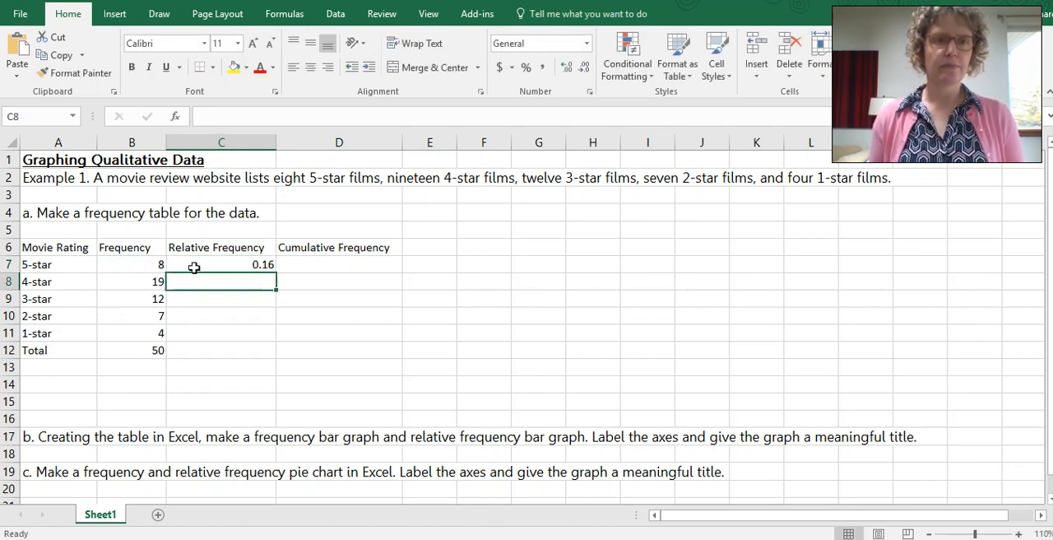
Step: Fill the relative frequency formula from C7 down through C11 and format the range as percentages
left_click(209, 265)
left_click_drag(276, 273, 275, 340)
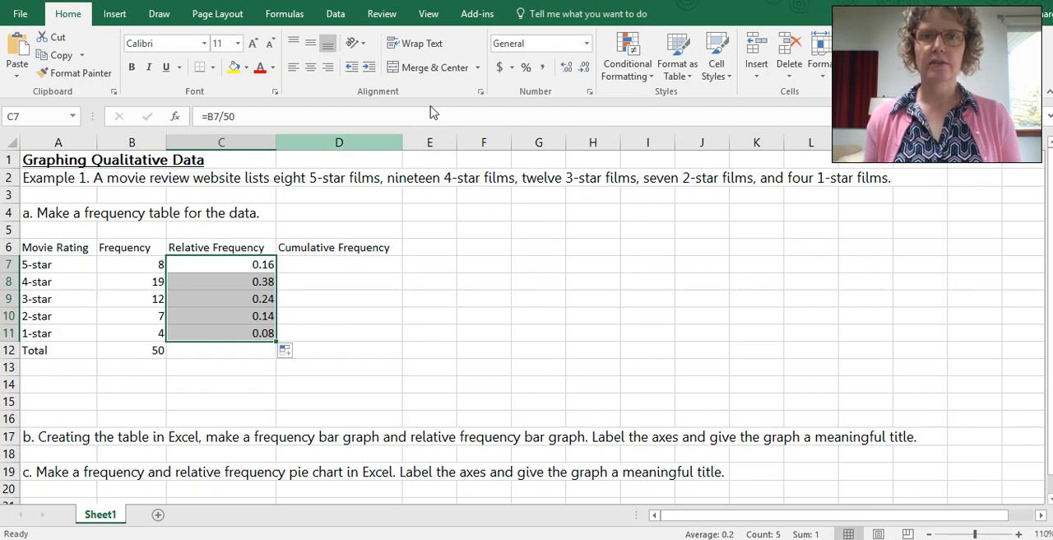
left_click(526, 74)
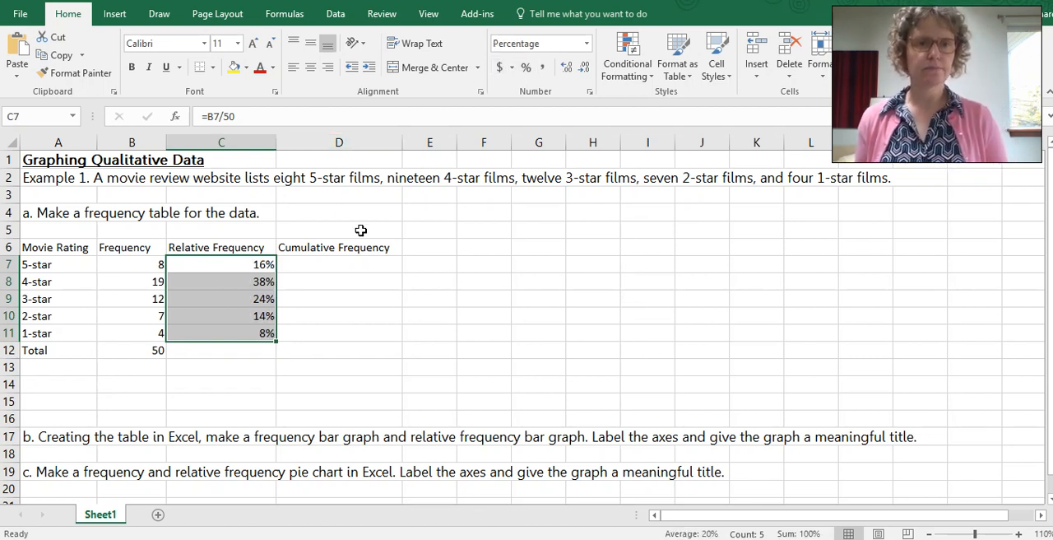
Step: Start the Cumulative Frequency column by setting D7 equal to the 5-star relative frequency with =C7
left_click(329, 267)
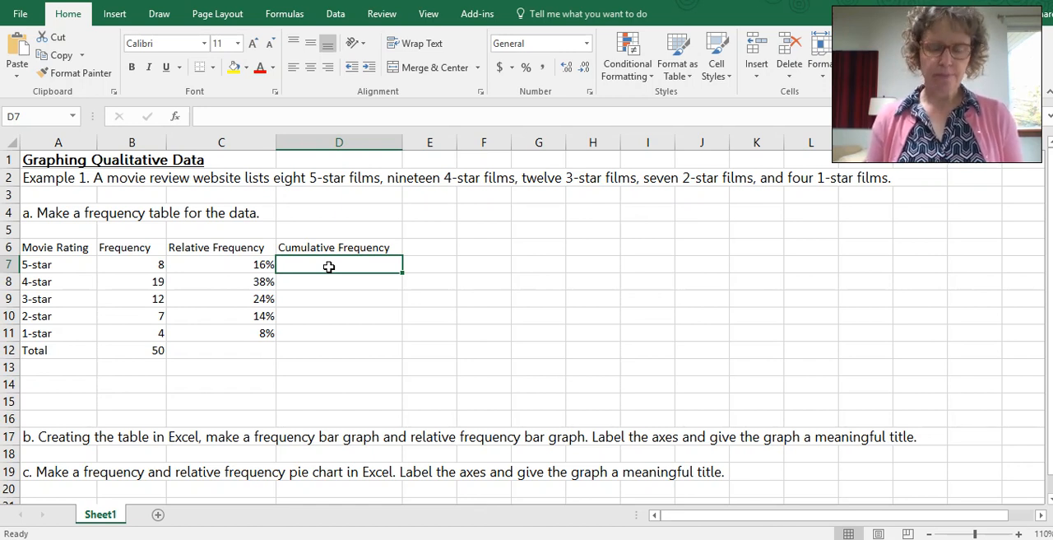
type("=")
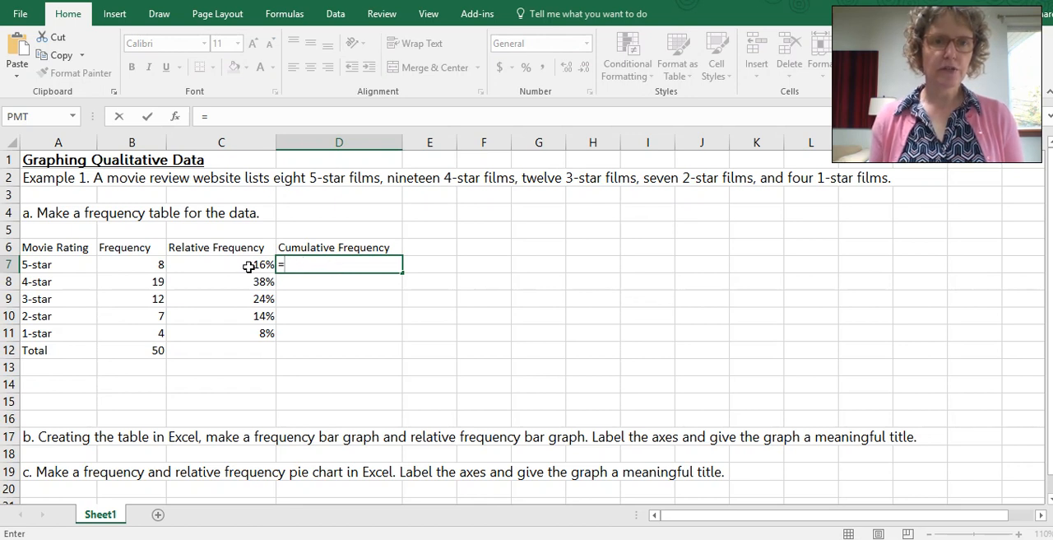
left_click(247, 264)
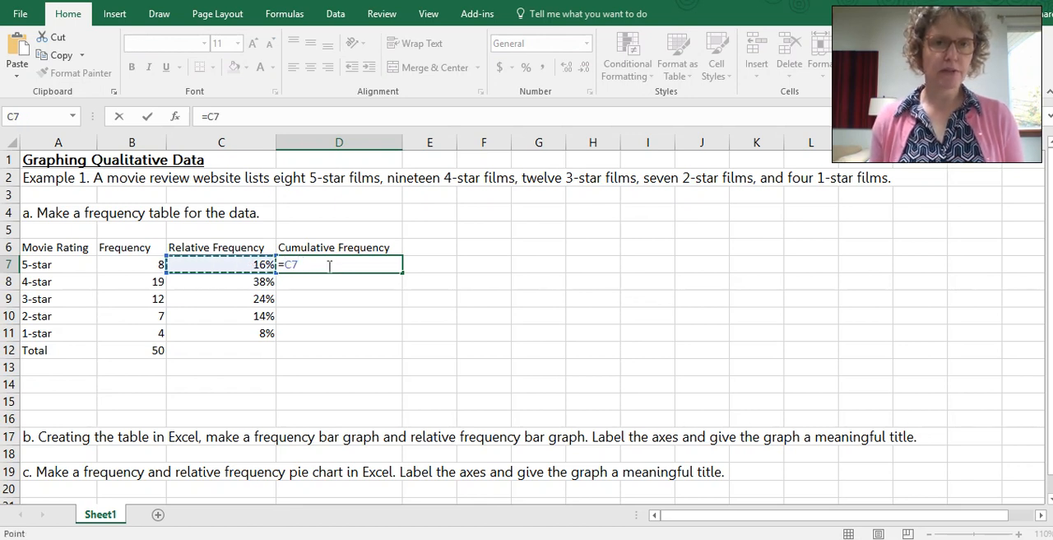
key("Return")
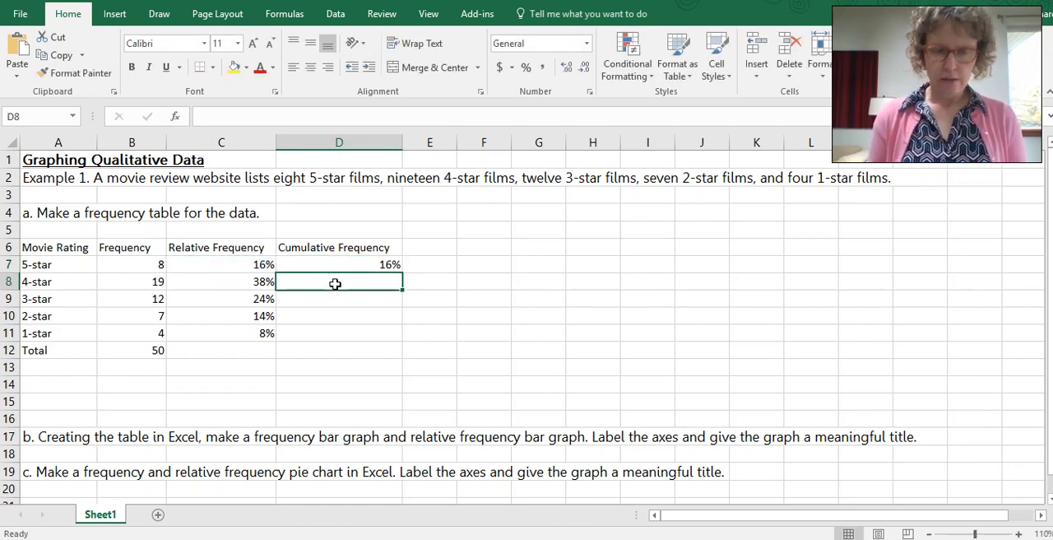
Step: Calculate the 4-star cumulative frequency in D8 with the formula =D7+C8
type("=")
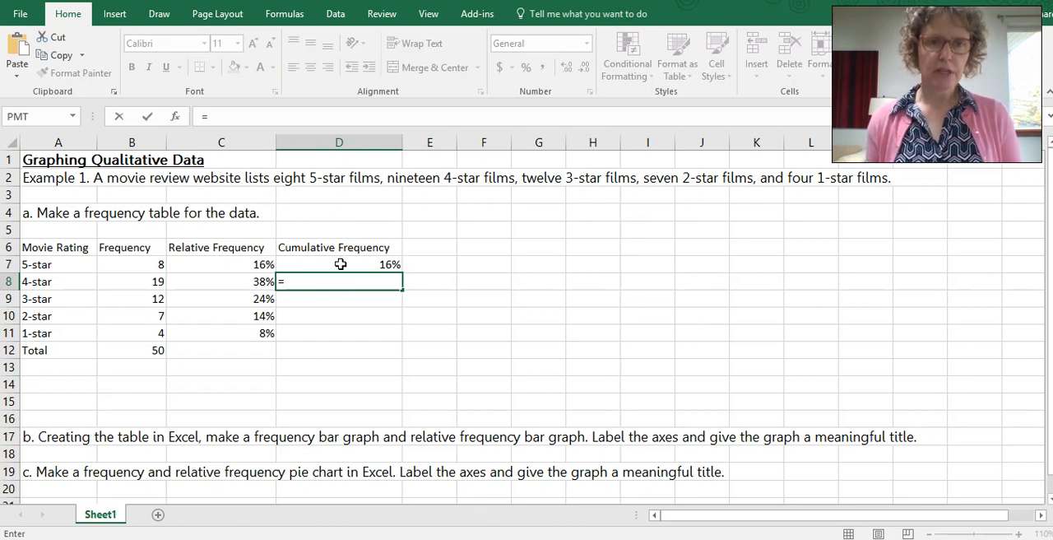
left_click(340, 264)
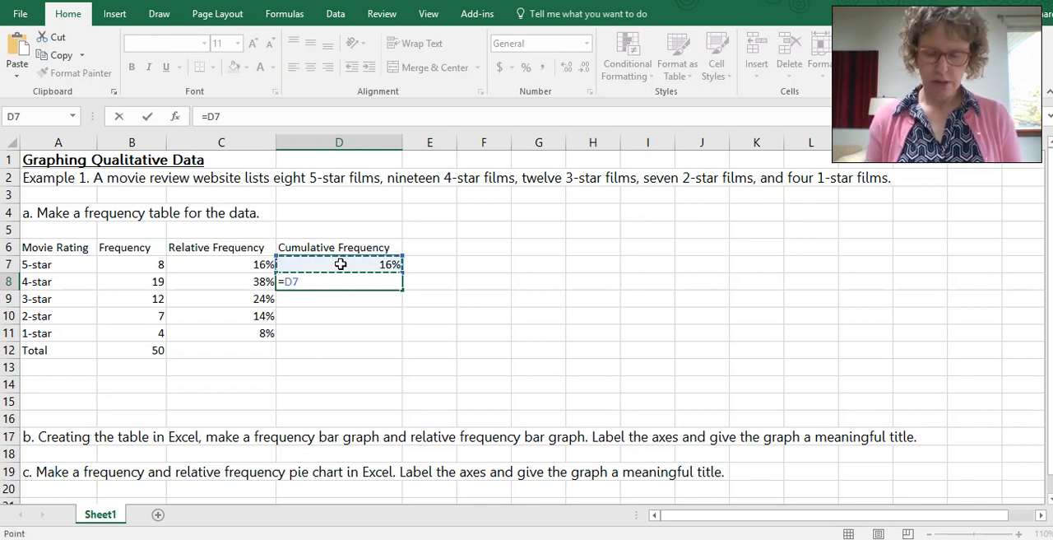
type("+")
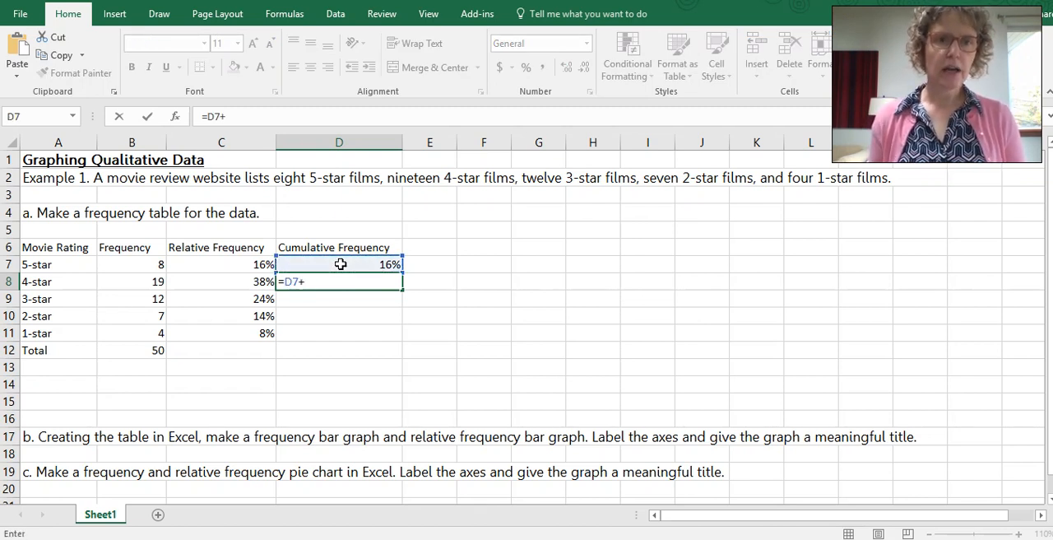
left_click(239, 281)
key("Return")
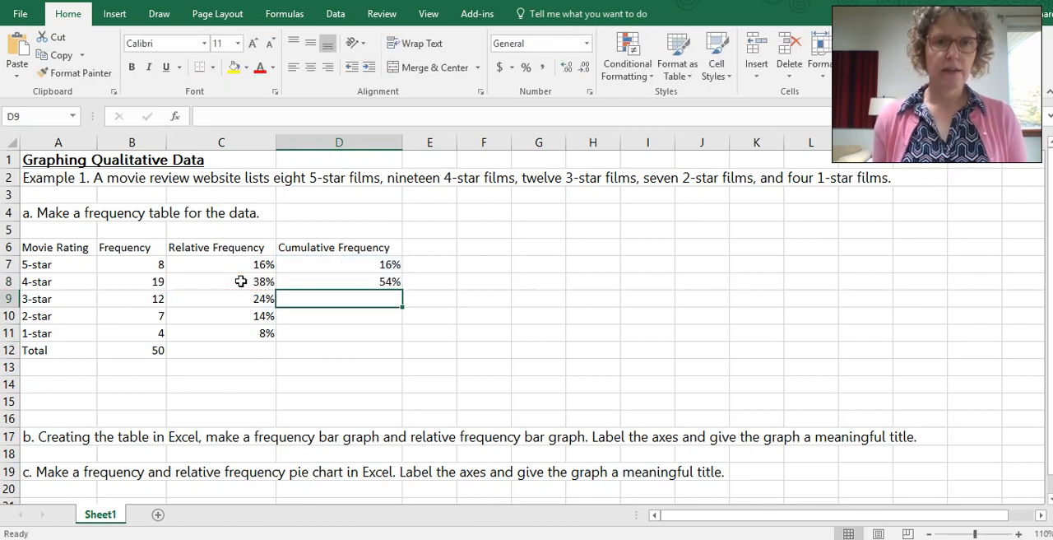
Step: Fill the cumulative frequency formula from D8 down through D11
left_click(361, 282)
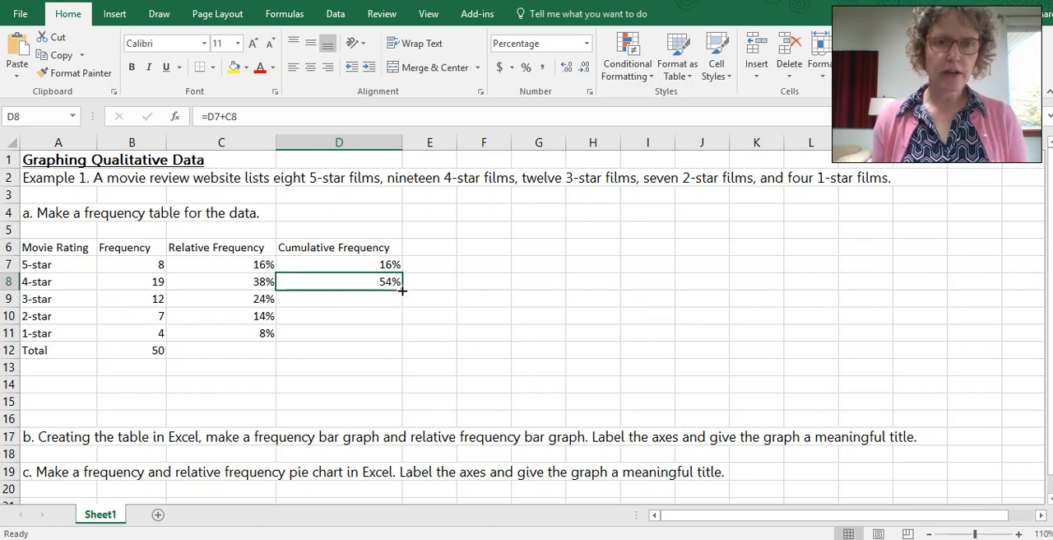
left_click_drag(403, 290, 403, 336)
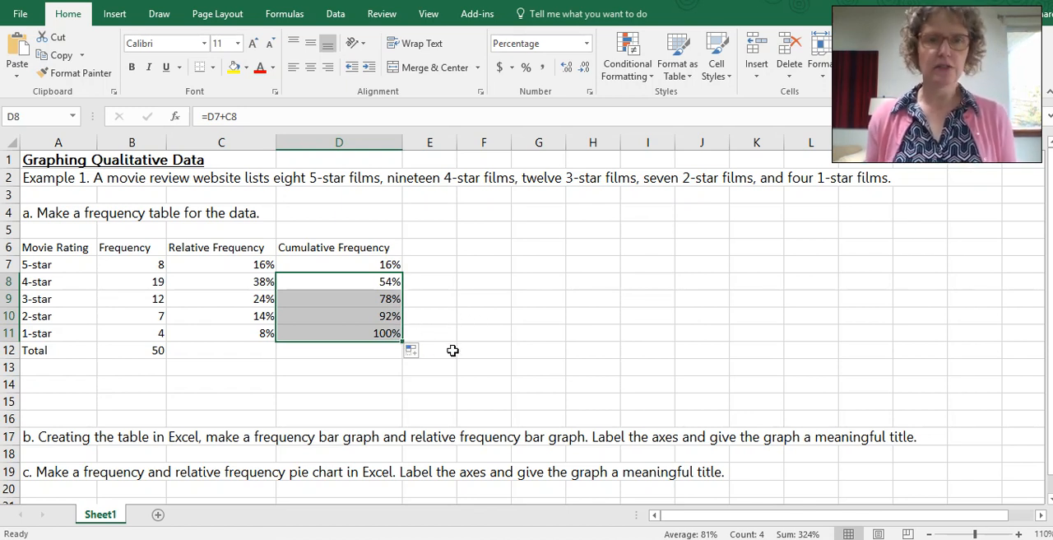
left_click(437, 353)
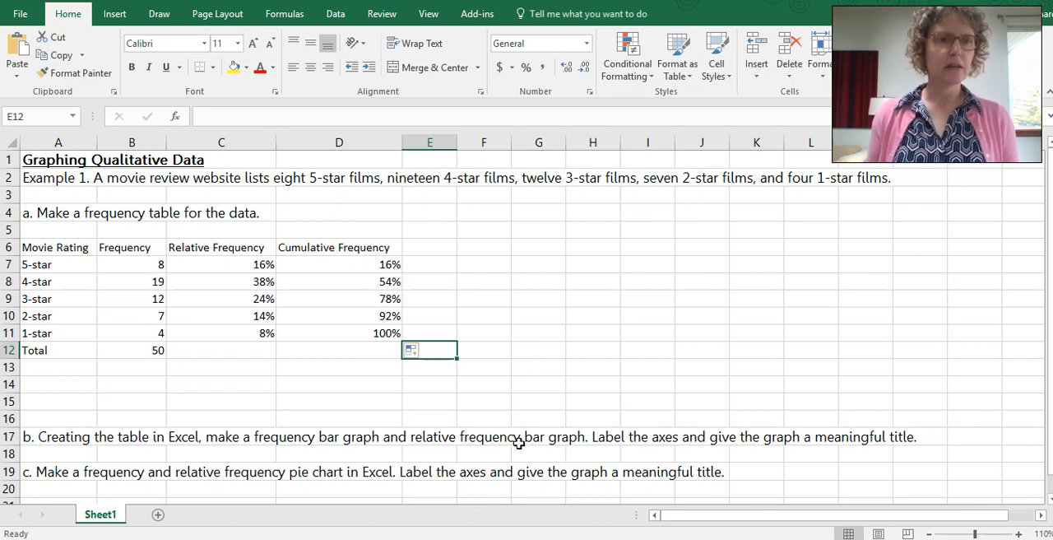
Step: Insert a 2-D clustered column chart from the ratings and frequencies in A6:B11 and move it beside the frequency table
left_click_drag(42, 246, 131, 337)
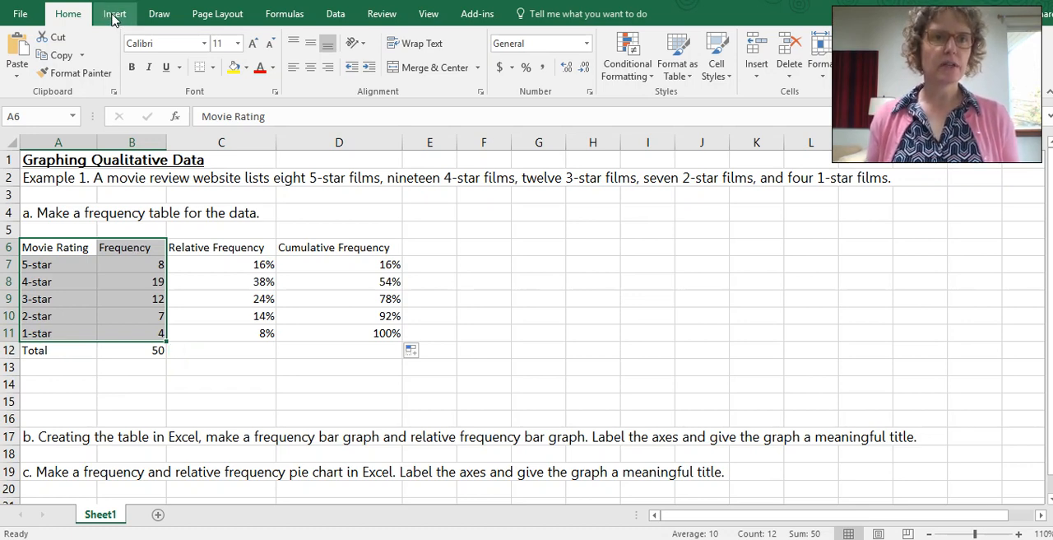
left_click(114, 17)
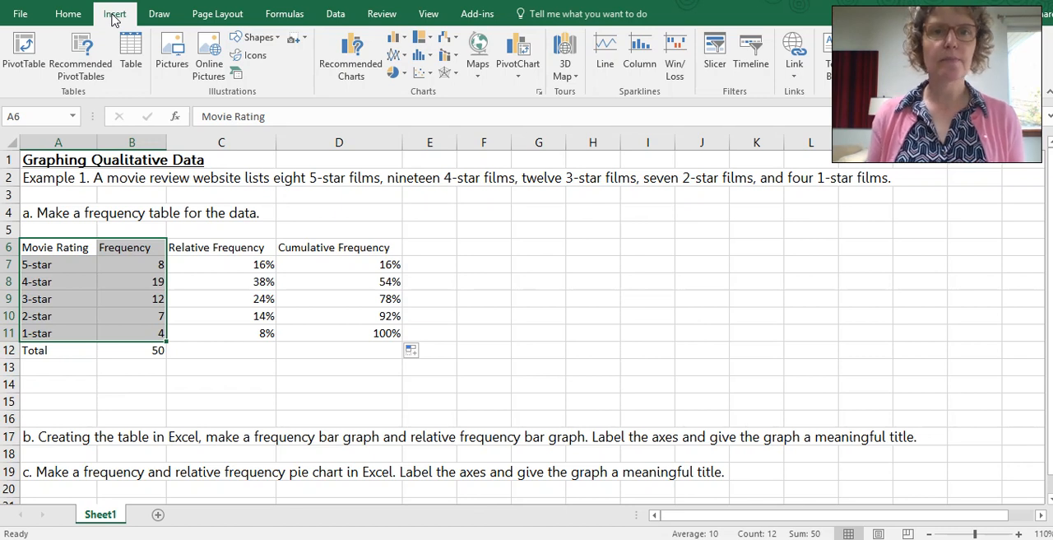
left_click(403, 41)
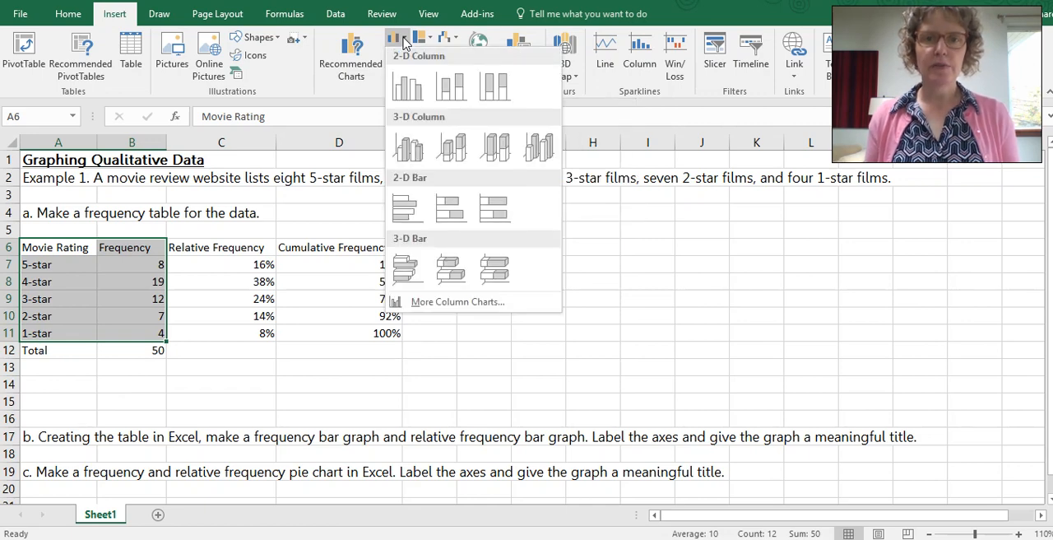
left_click(408, 91)
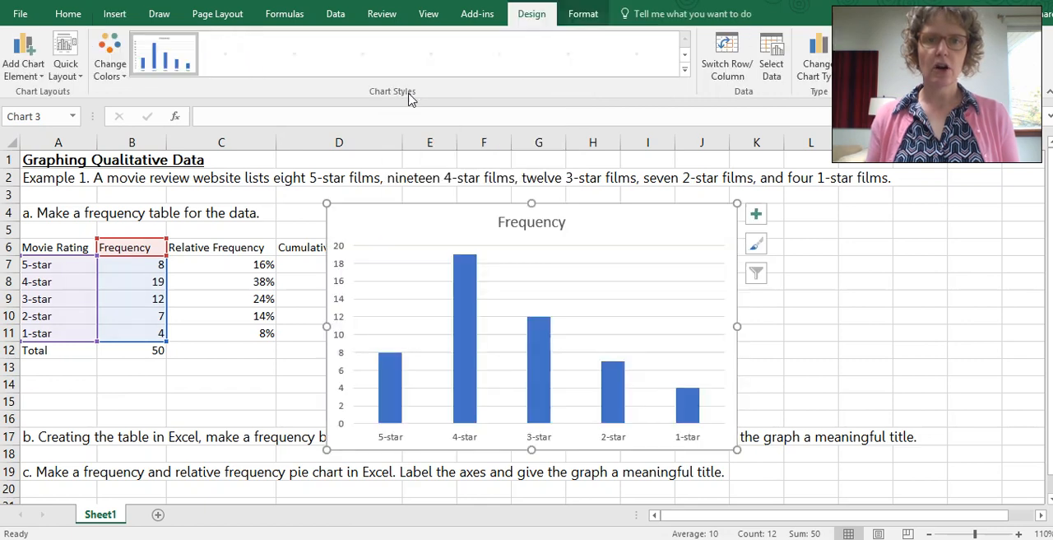
left_click_drag(610, 208, 679, 191)
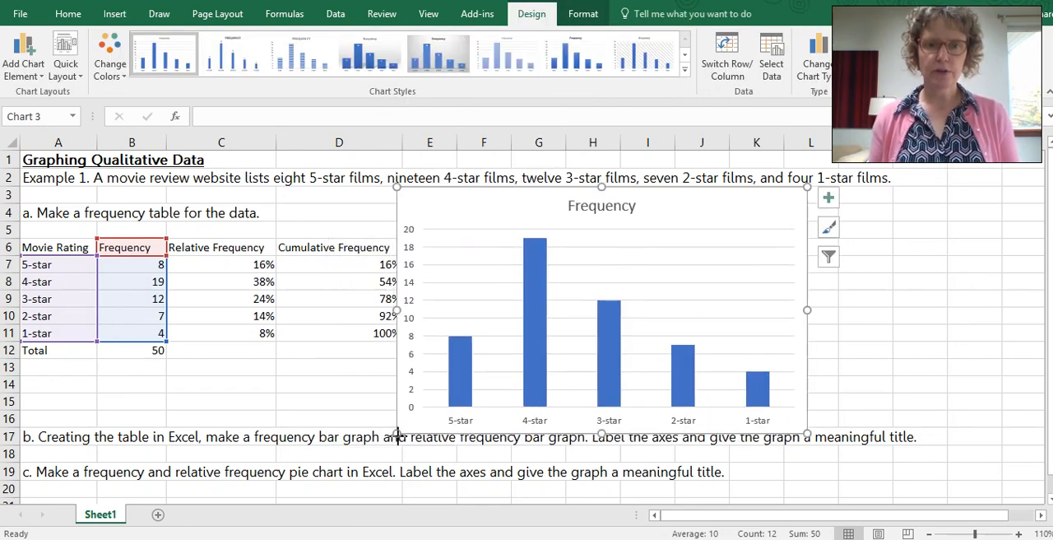
Step: Shrink the column chart and position it clear of the Cumulative Frequency column and the question text in row 17
left_click_drag(399, 434, 422, 416)
mouse_move(652, 232)
left_mouse_down()
mouse_move(684, 220)
mouse_move(672, 224)
left_mouse_up()
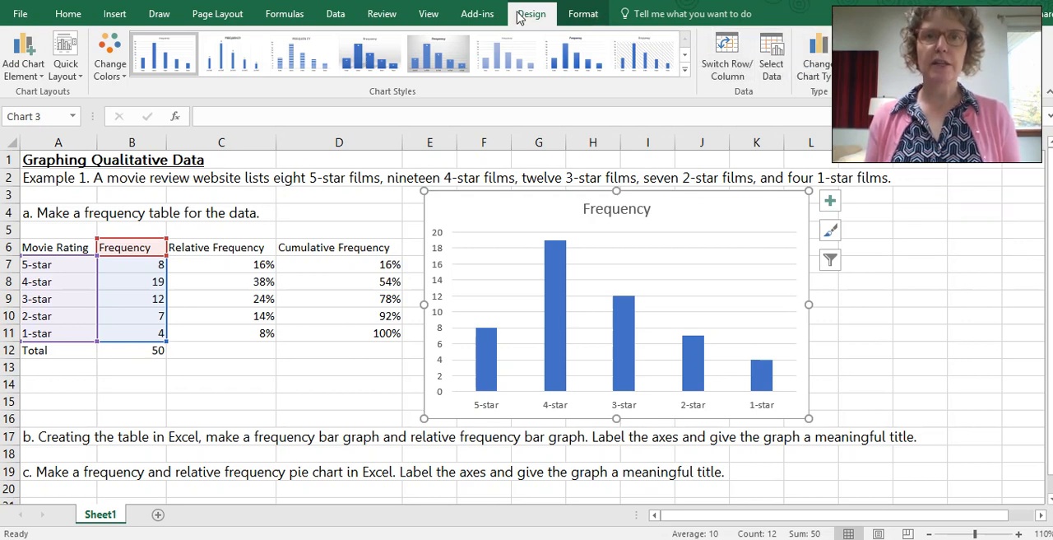
left_click(581, 17)
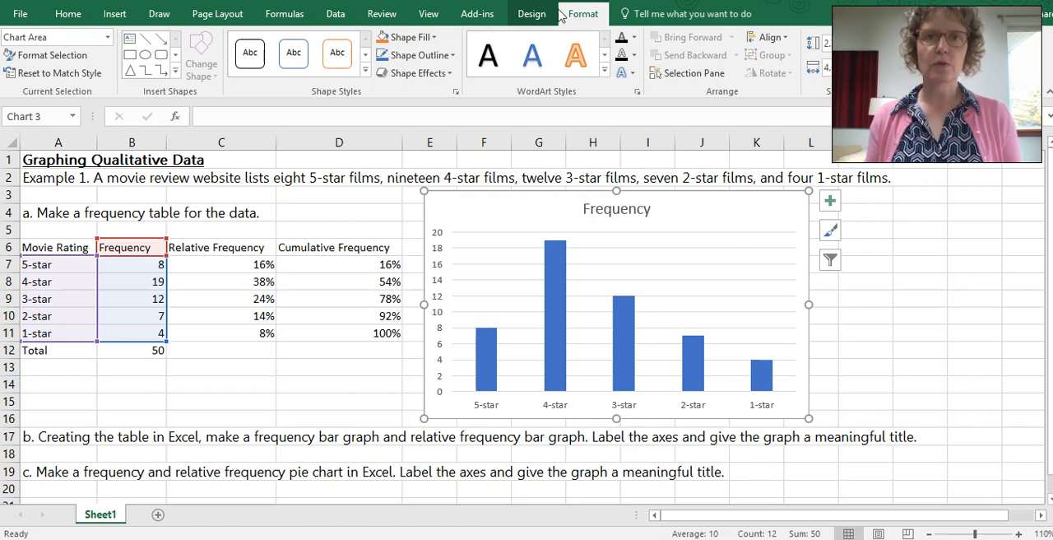
left_click(533, 15)
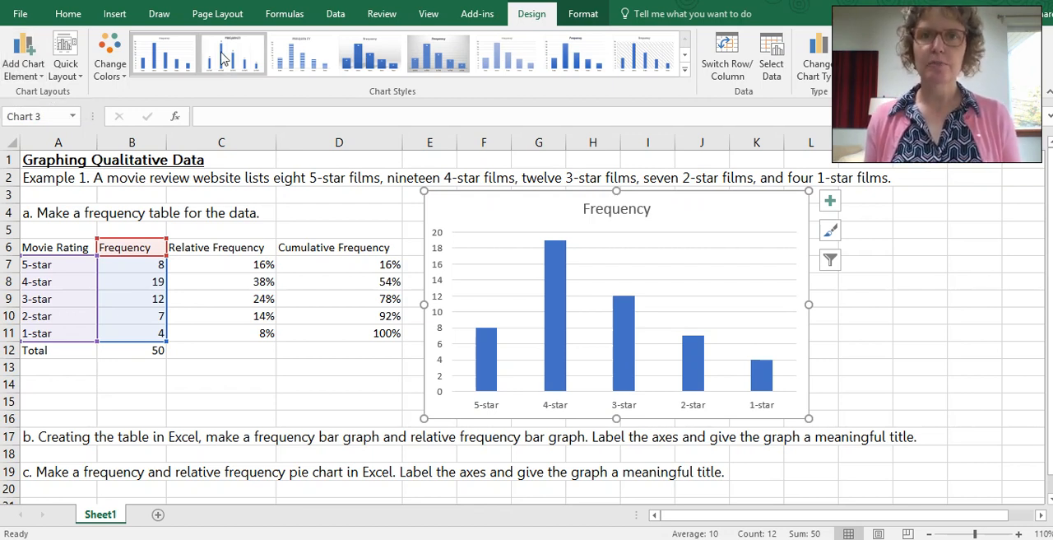
Step: Add axis titles and data labels to the column chart
left_click(828, 203)
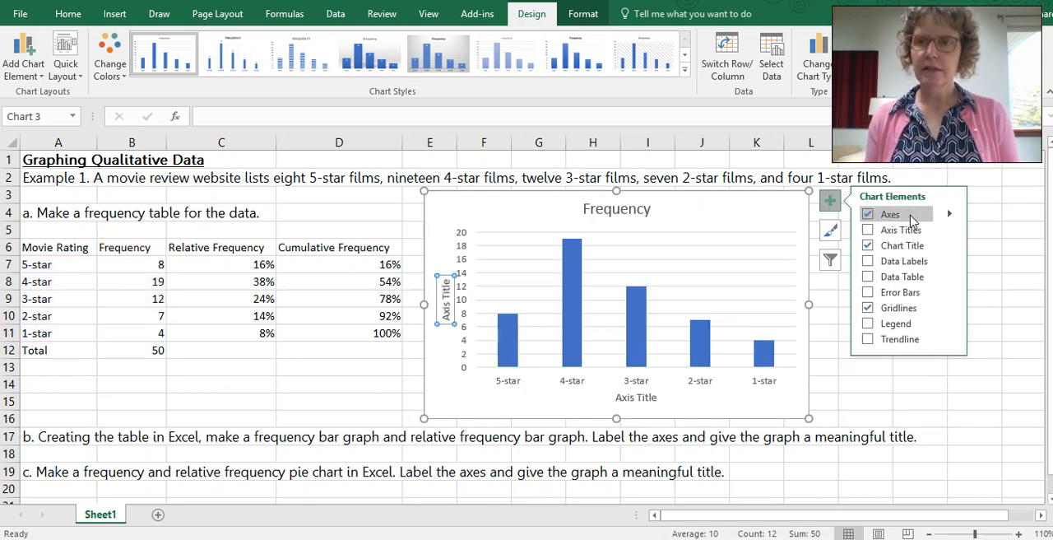
left_click(893, 230)
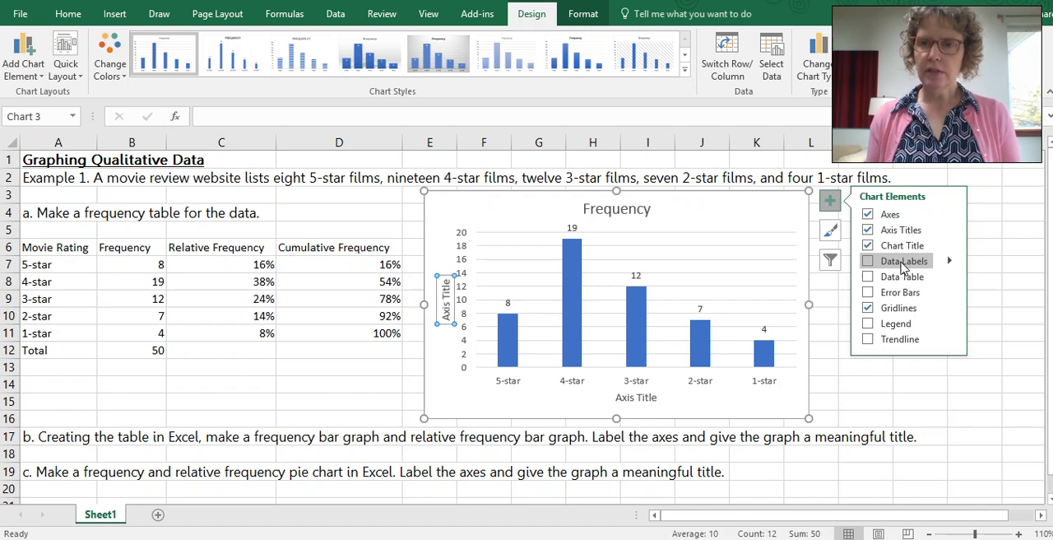
left_click(868, 261)
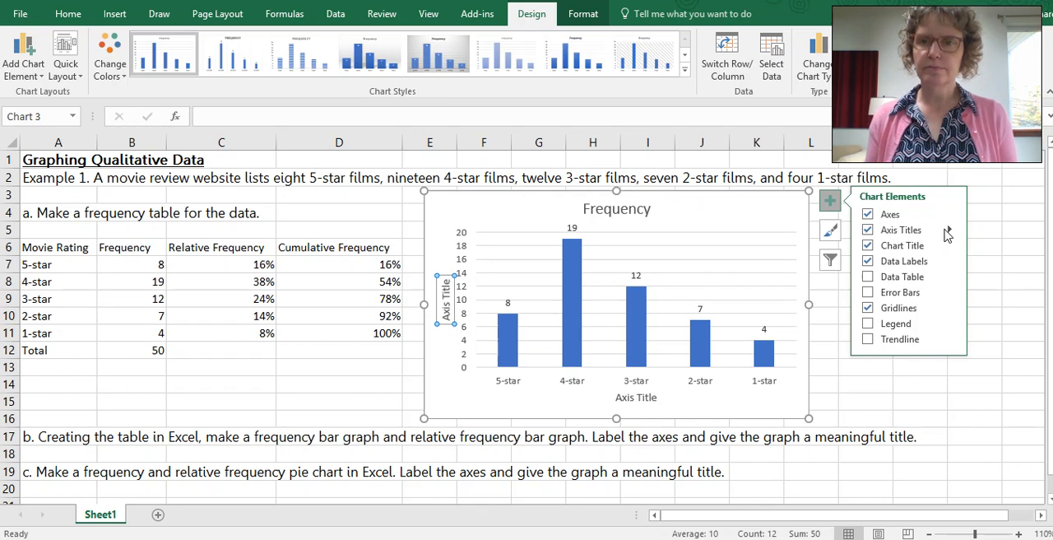
left_click(991, 217)
left_click(996, 220)
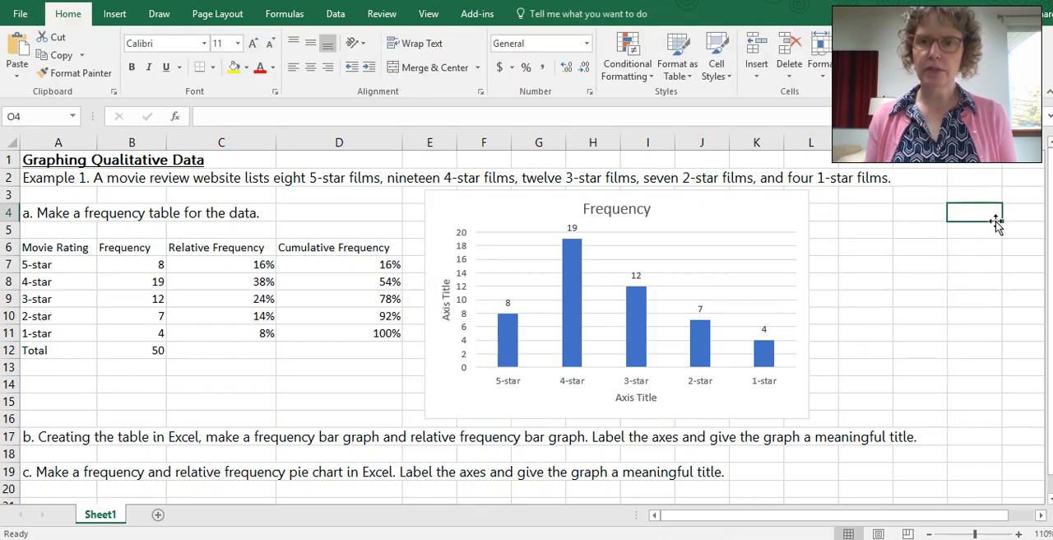
Step: Replace the placeholder horizontal axis title of the column chart with "Movie Rating"
left_click(763, 249)
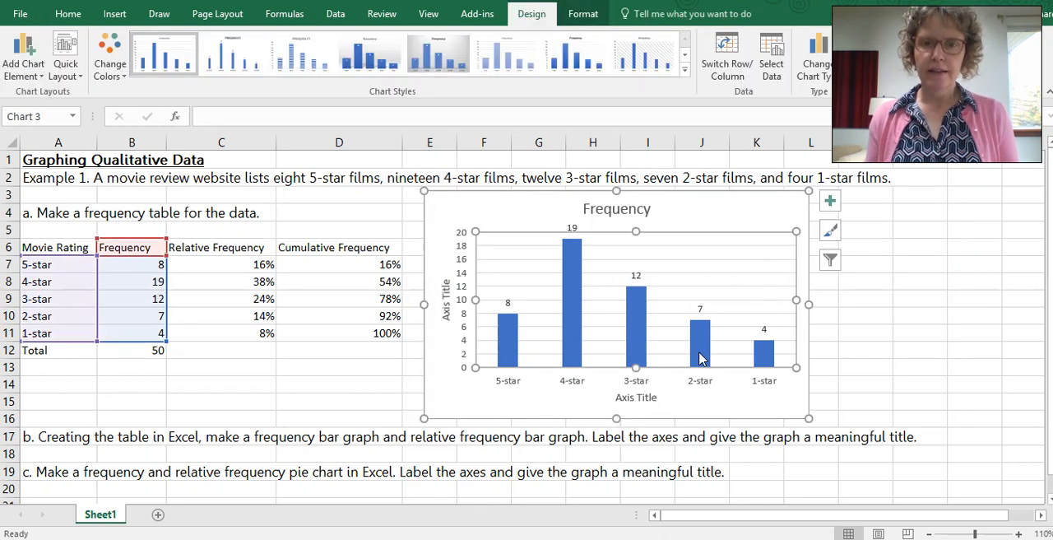
left_click(644, 400)
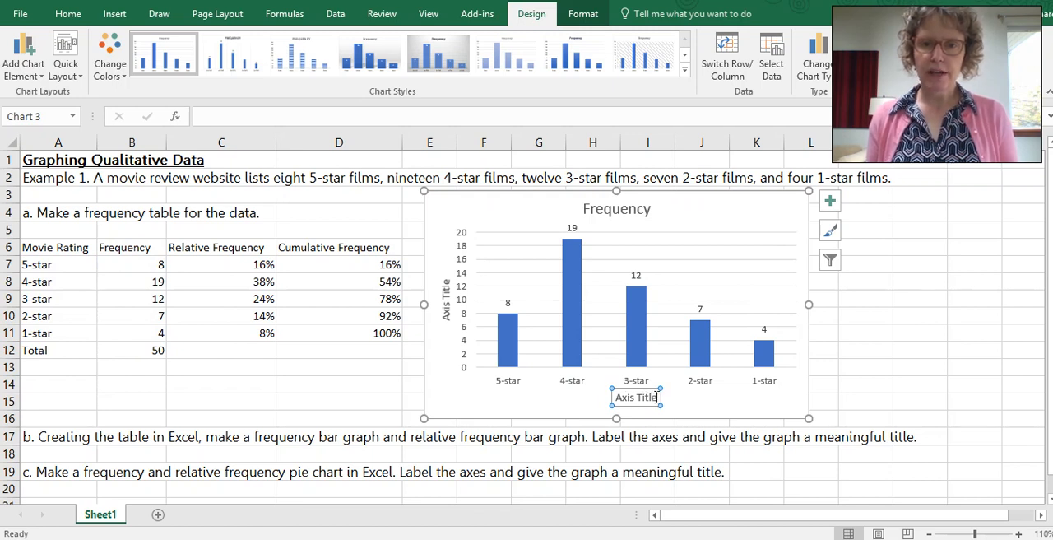
left_click(658, 397)
double_click(650, 398)
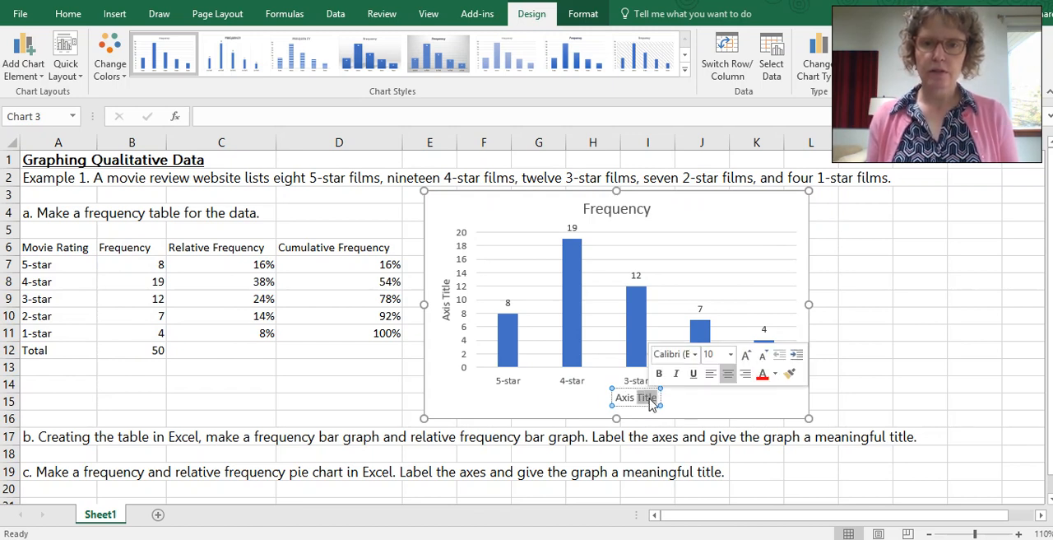
triple_click(650, 398)
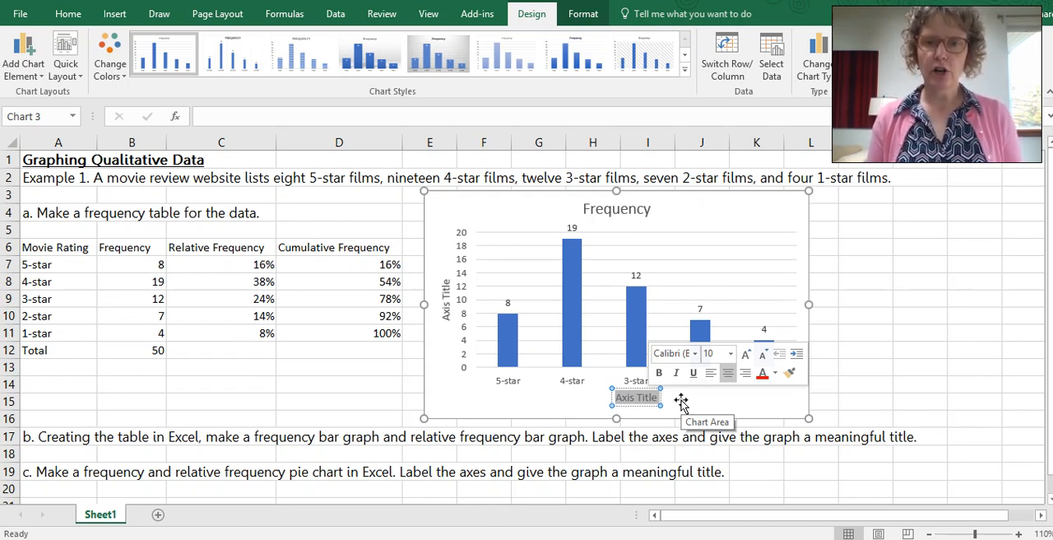
type("M")
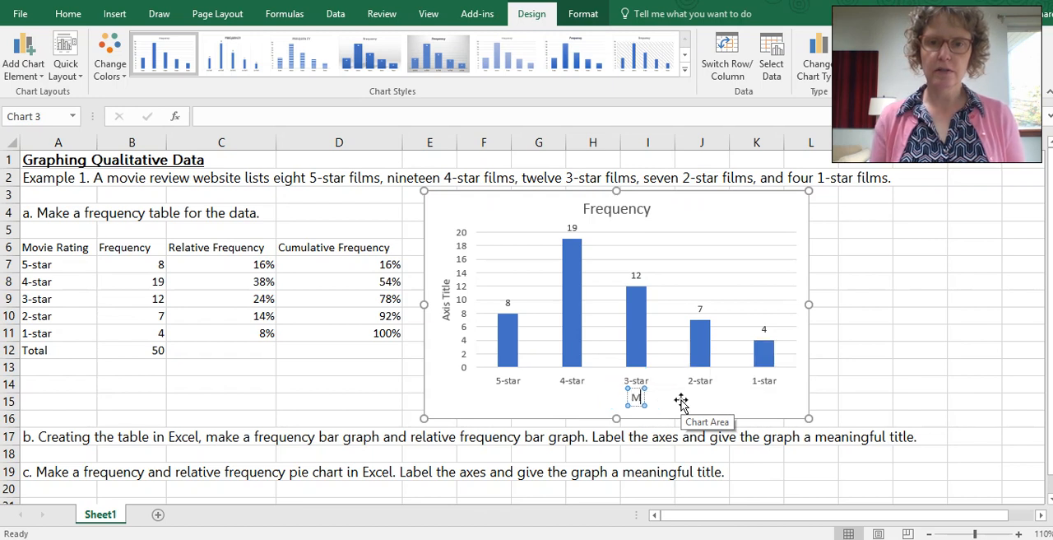
type("ovie Ra")
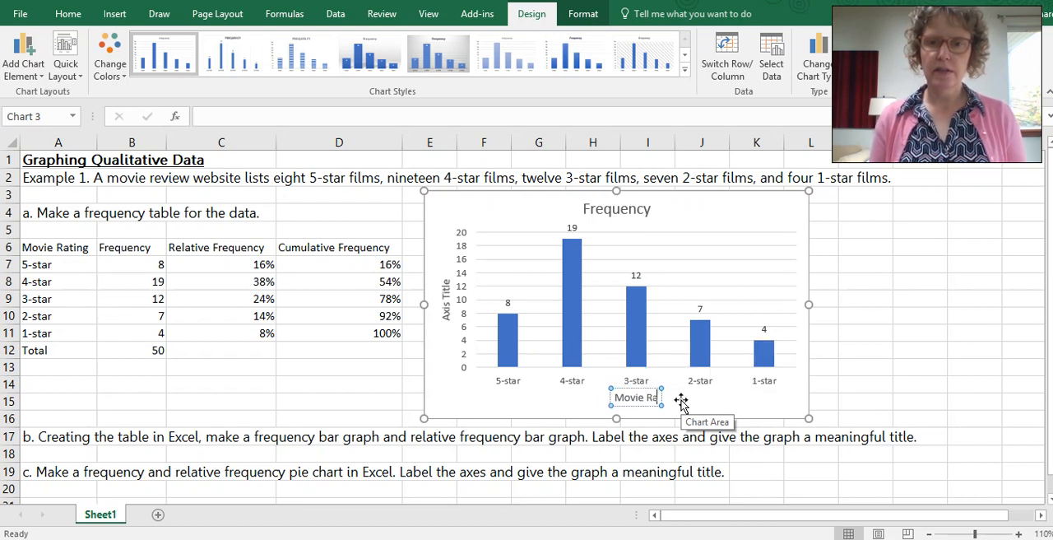
type("ting")
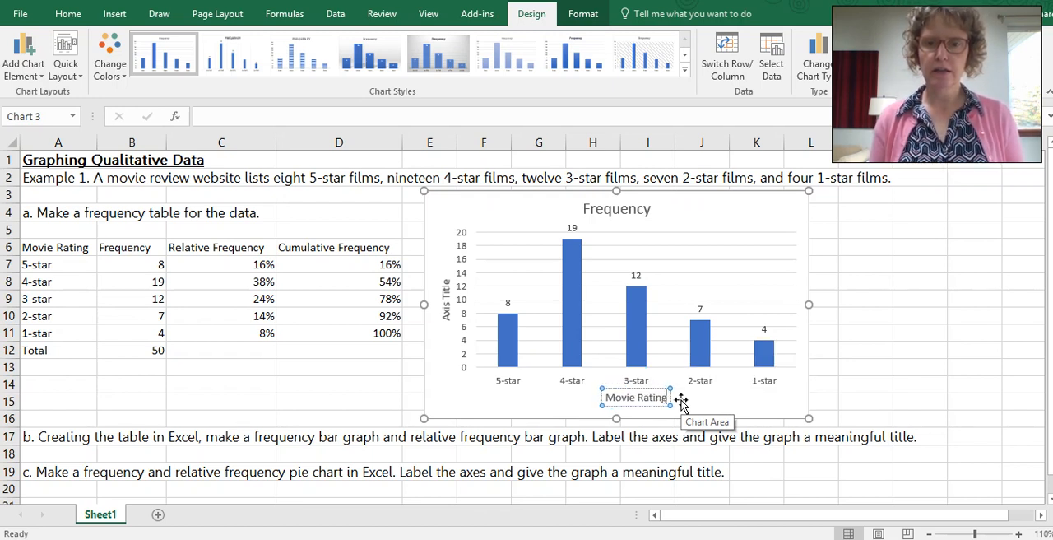
Step: Replace the placeholder vertical axis title of the column chart with "Frequency"
double_click(446, 295)
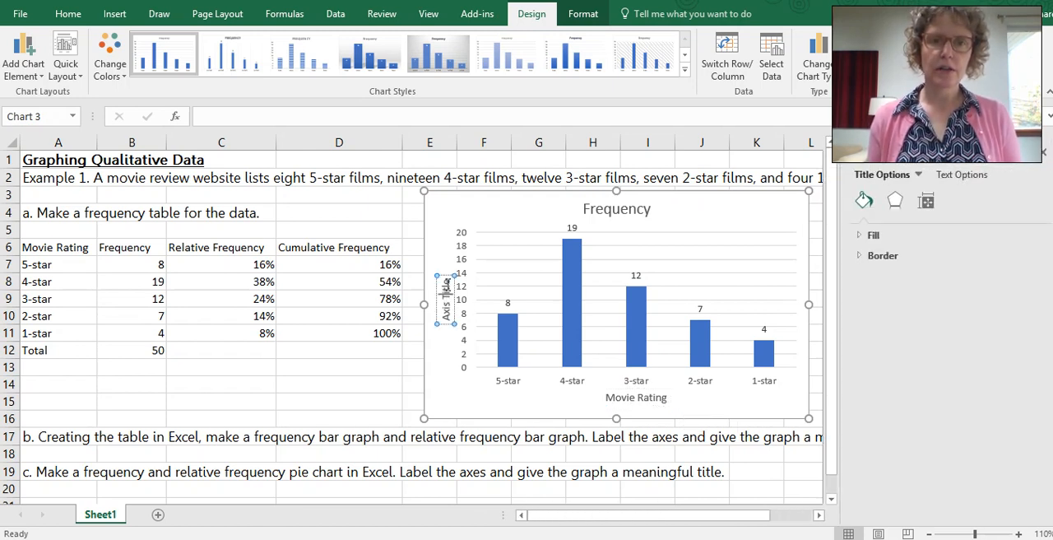
key("BackSpace")
key("BackSpace")
key("BackSpace")
key("BackSpace")
key("BackSpace")
key("BackSpace")
key("BackSpace")
key("BackSpace")
key("BackSpace")
key("BackSpace")
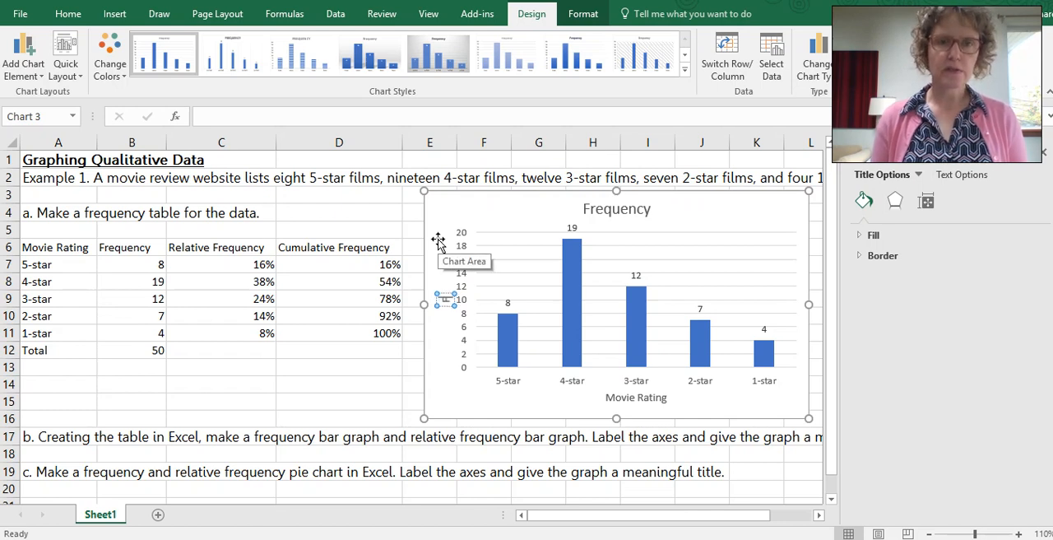
type("Frequency")
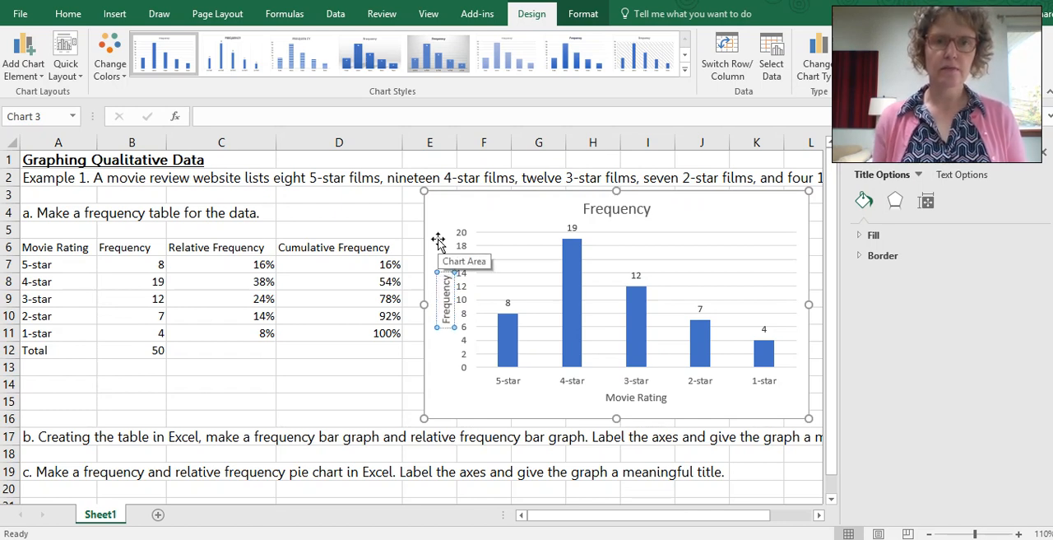
left_click(437, 238)
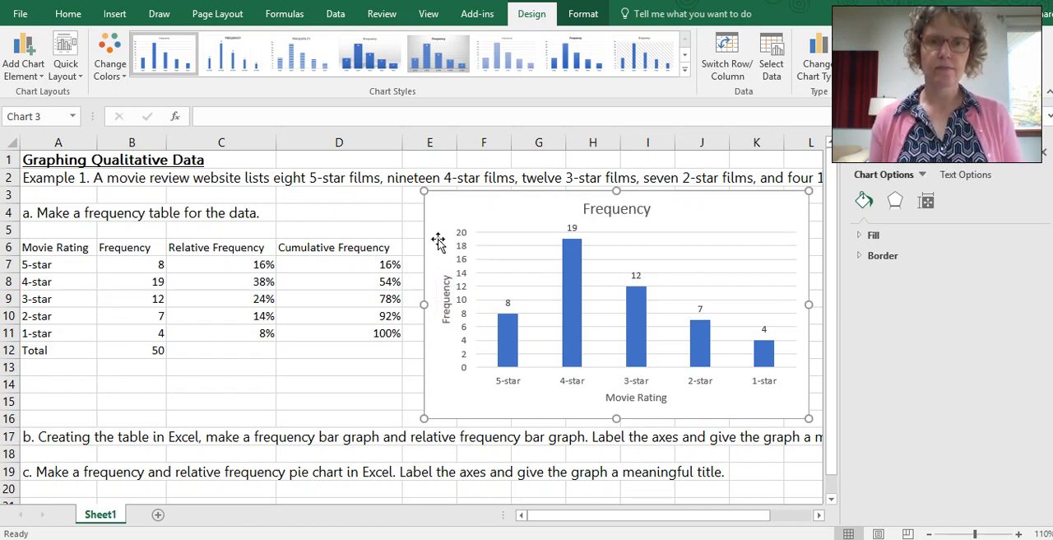
Step: Change the column chart's title to "Movie Ratings on xyz Website" and close the formatting pane
left_click(626, 210)
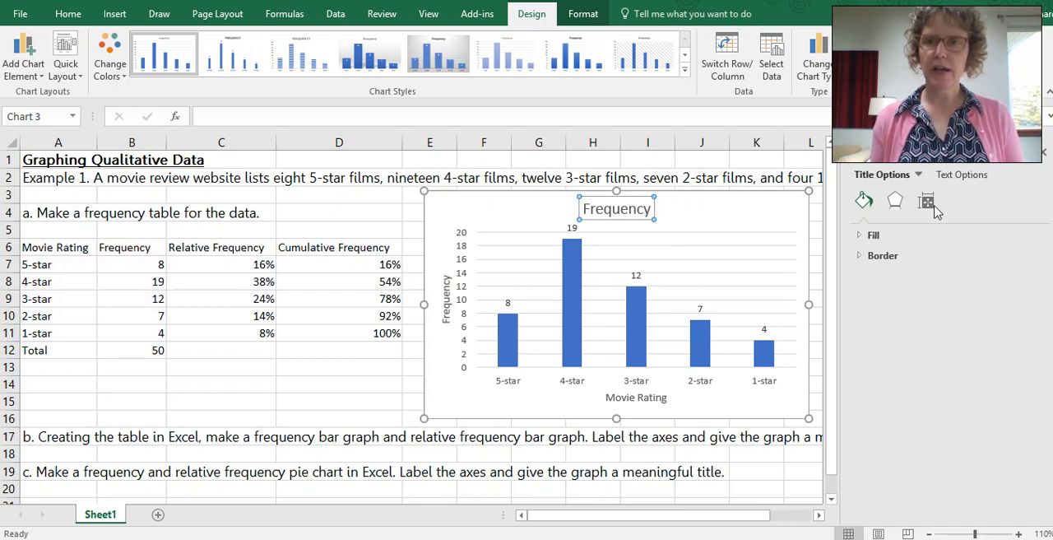
left_click(1044, 155)
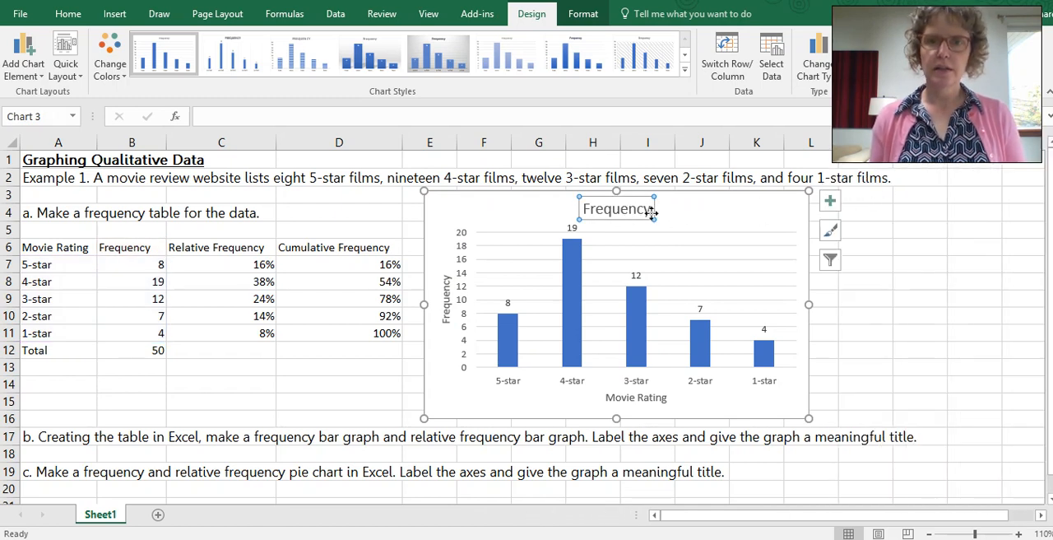
left_click_drag(650, 211, 585, 211)
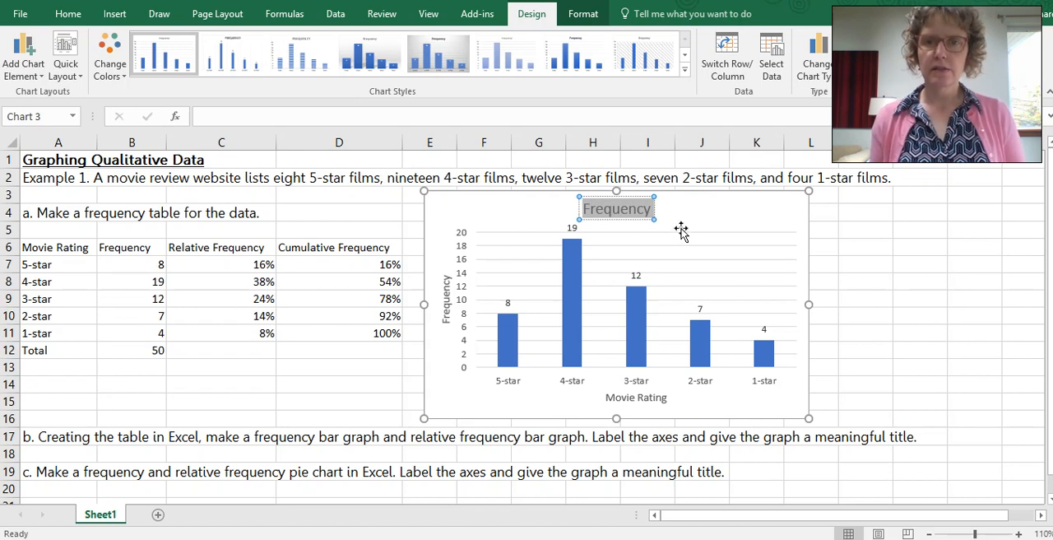
type("Movi")
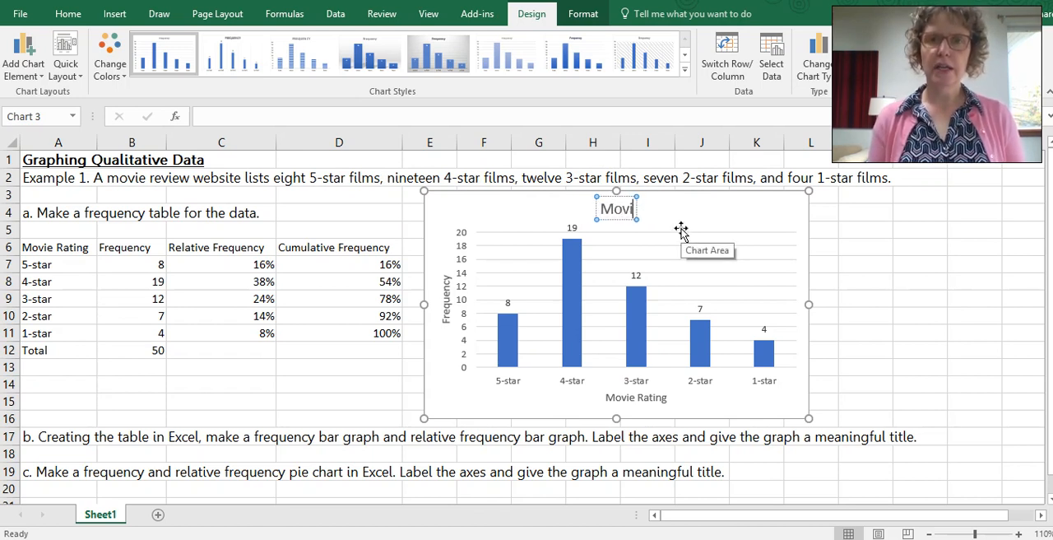
type("e Ratings o")
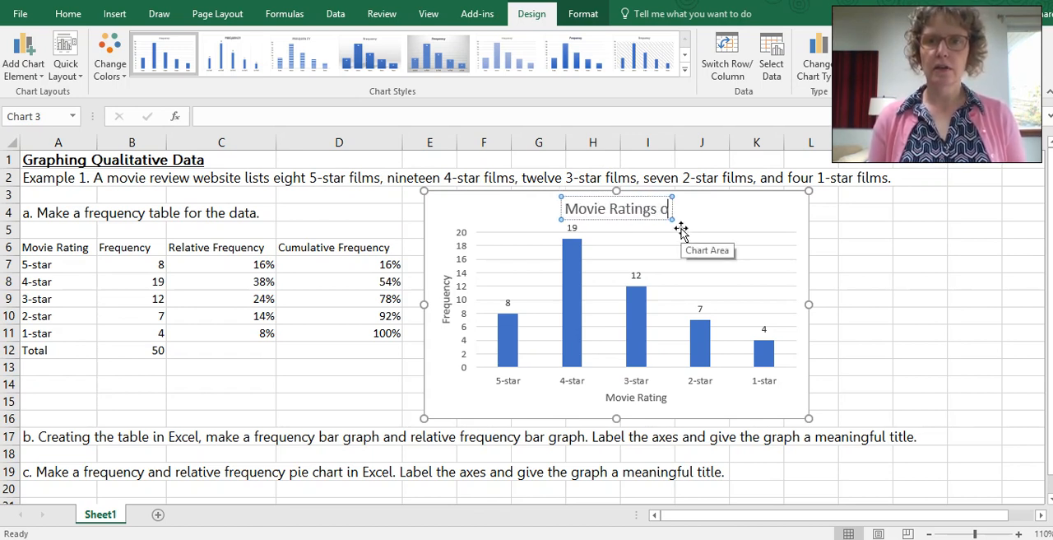
type("n x")
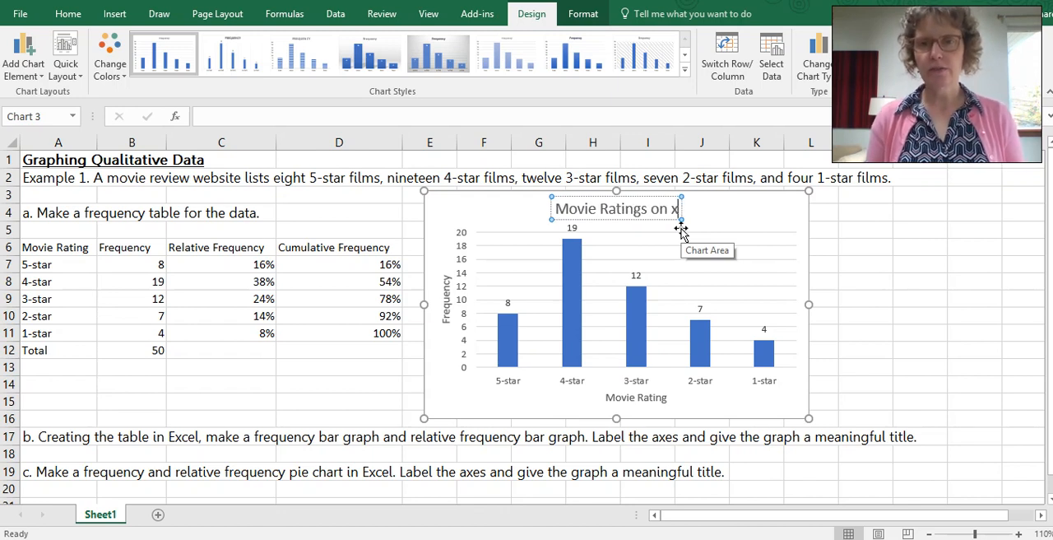
type("yz")
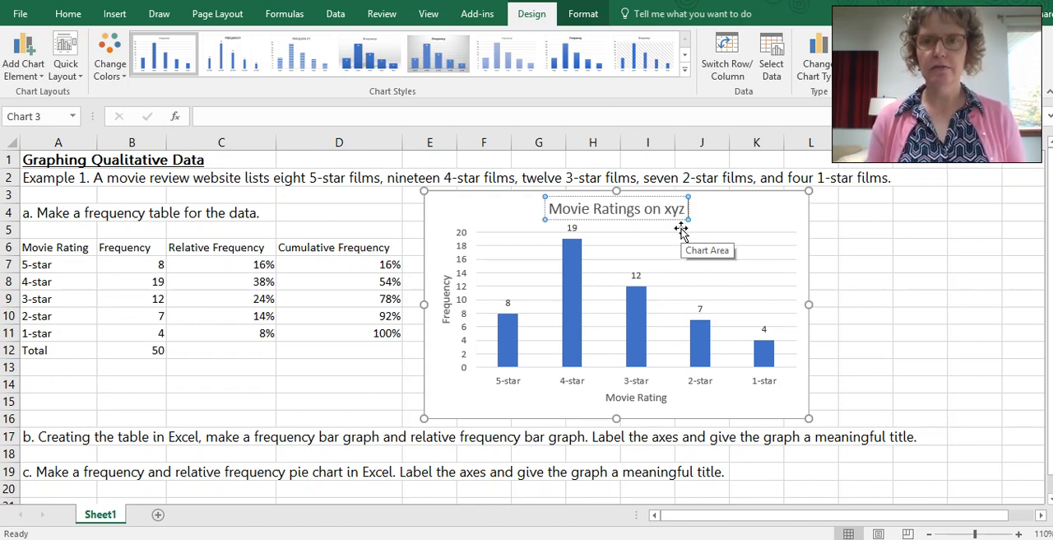
type(" Websit")
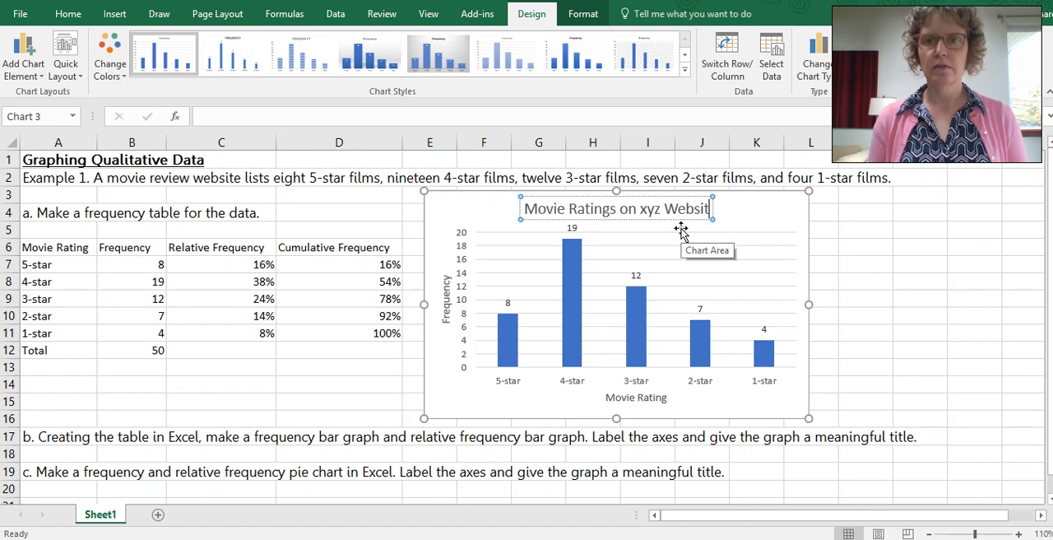
type("e")
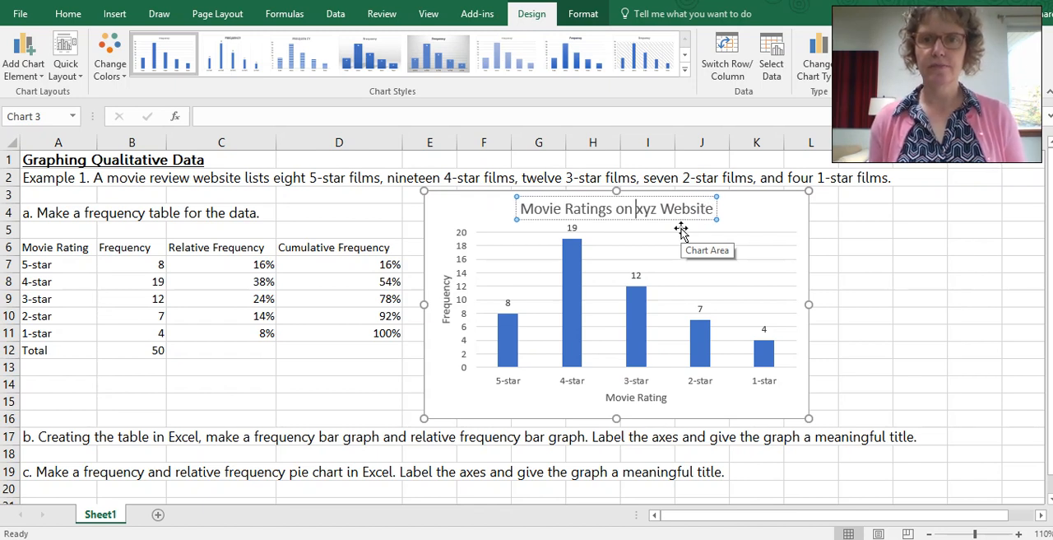
Step: Capitalize the website name in the chart title to "XYZ" and shift the chart slightly closer to the table
key("BackSpace")
key("BackSpace")
key("BackSpace")
type("X")
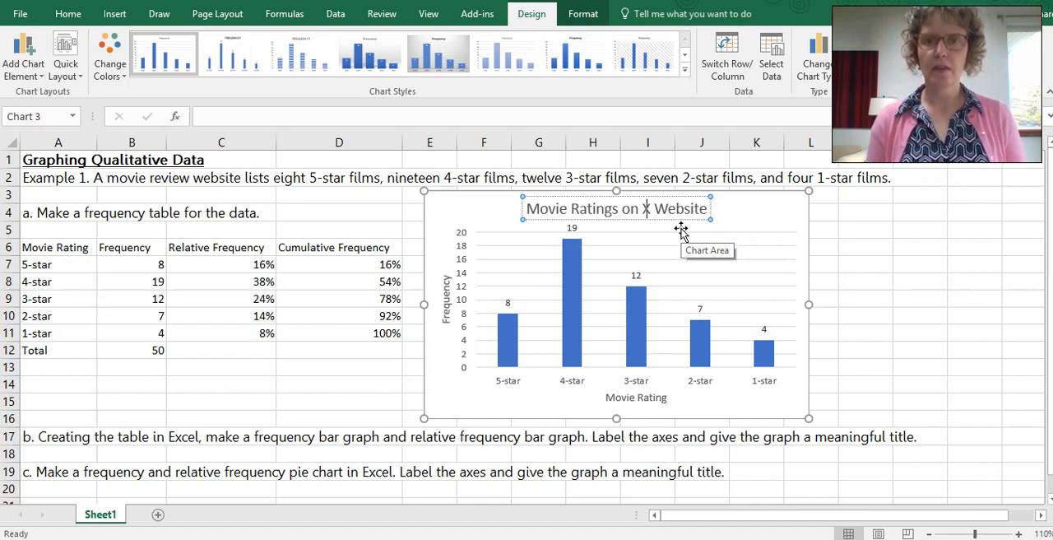
type("YZ")
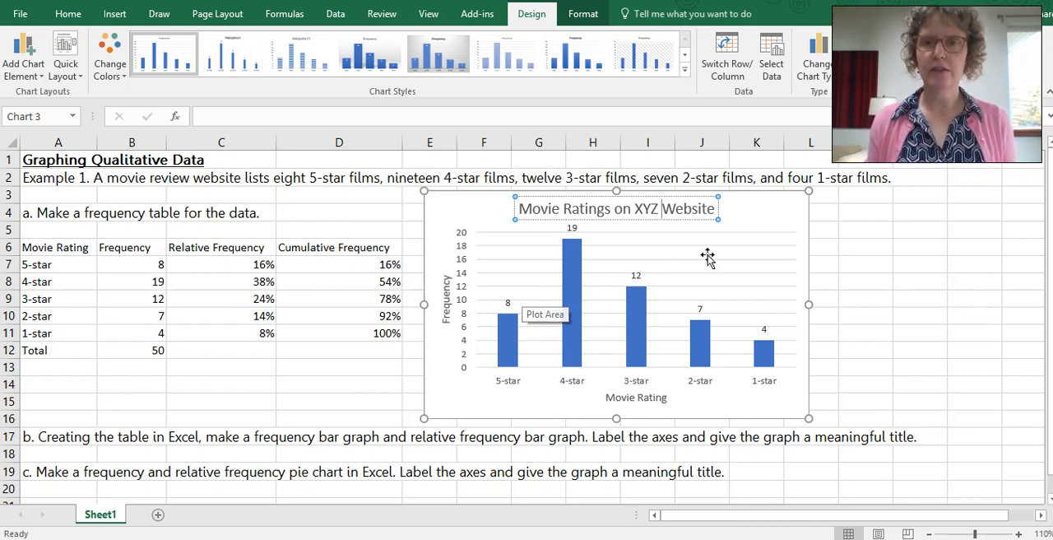
left_click(758, 222)
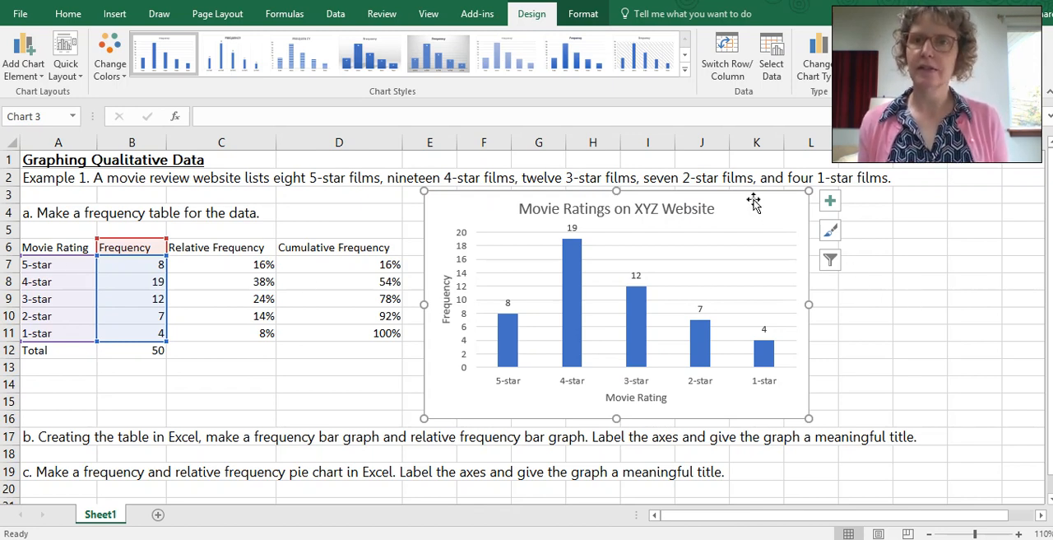
left_click_drag(748, 194, 737, 195)
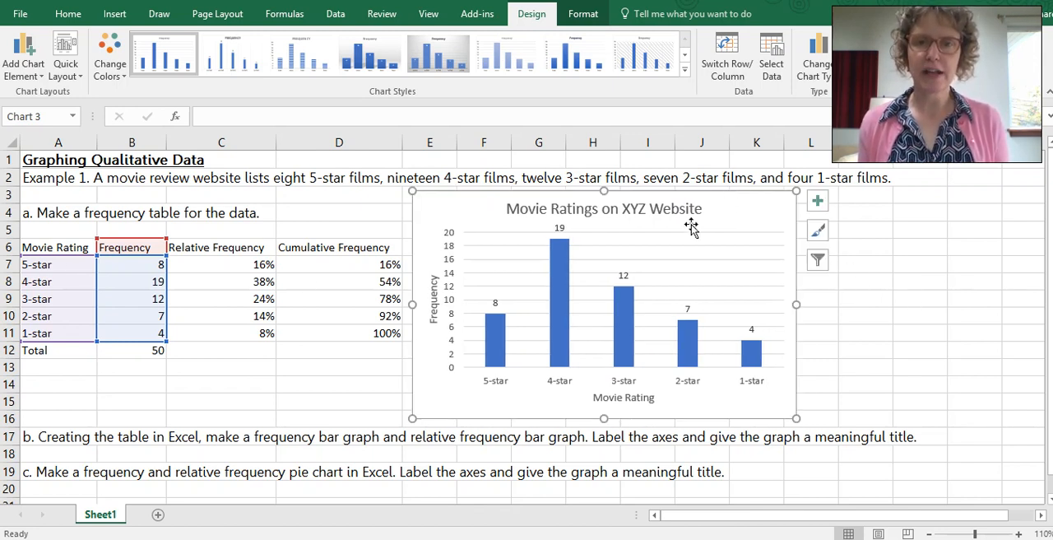
Step: Insert a 2-D pie chart from the movie ratings and frequencies in A6:B11
left_click(46, 247)
left_click_drag(113, 248, 134, 333)
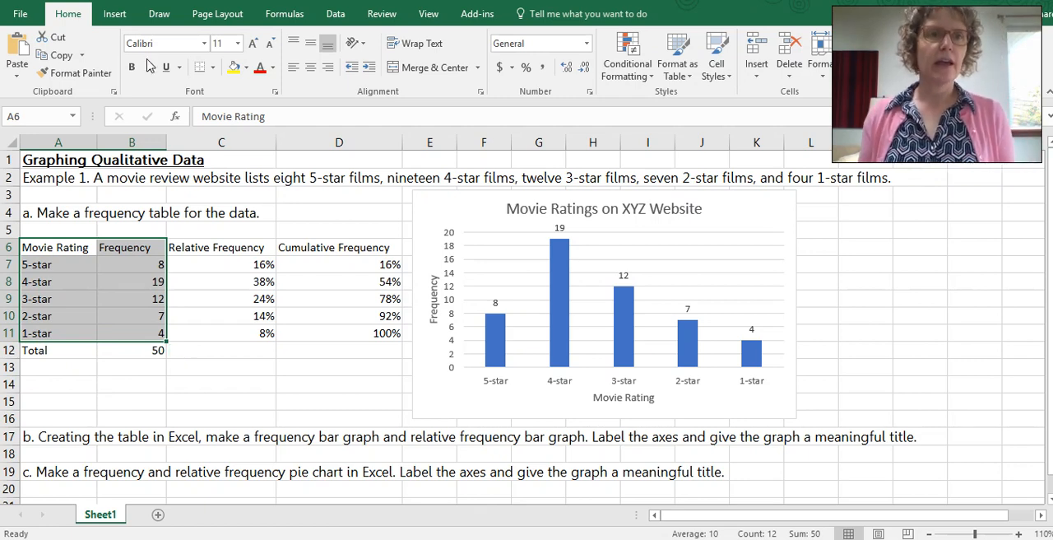
left_click(114, 14)
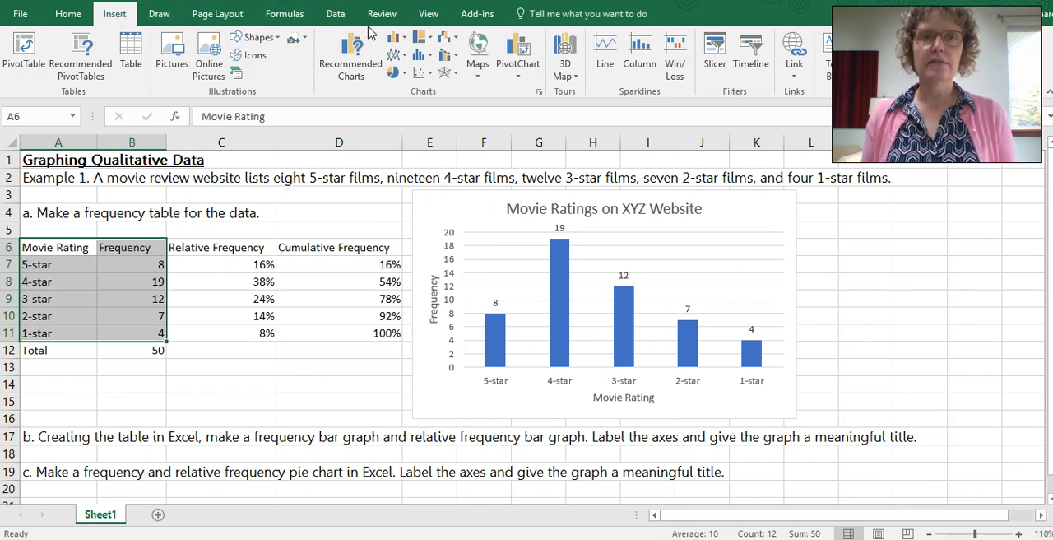
left_click(404, 75)
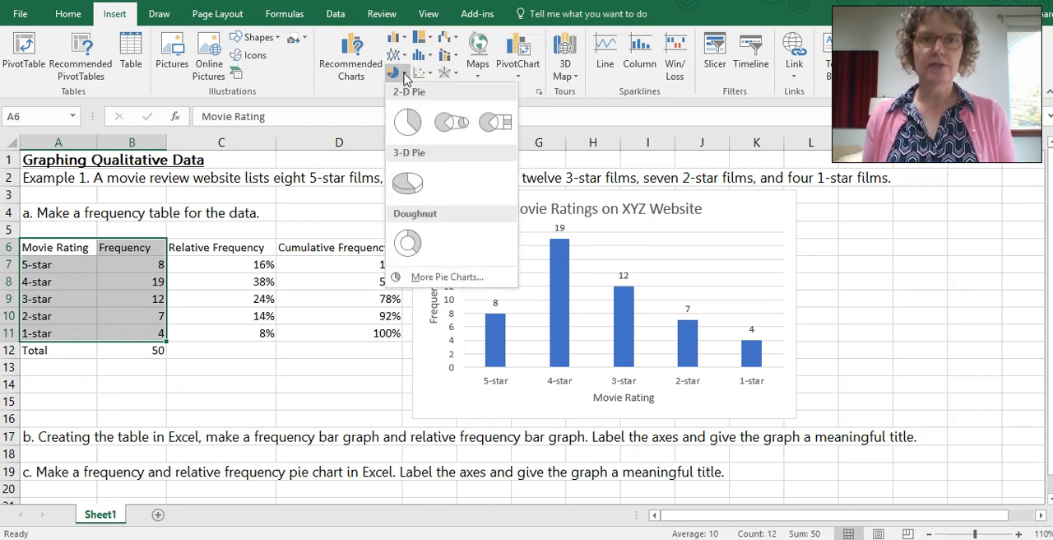
left_click(410, 125)
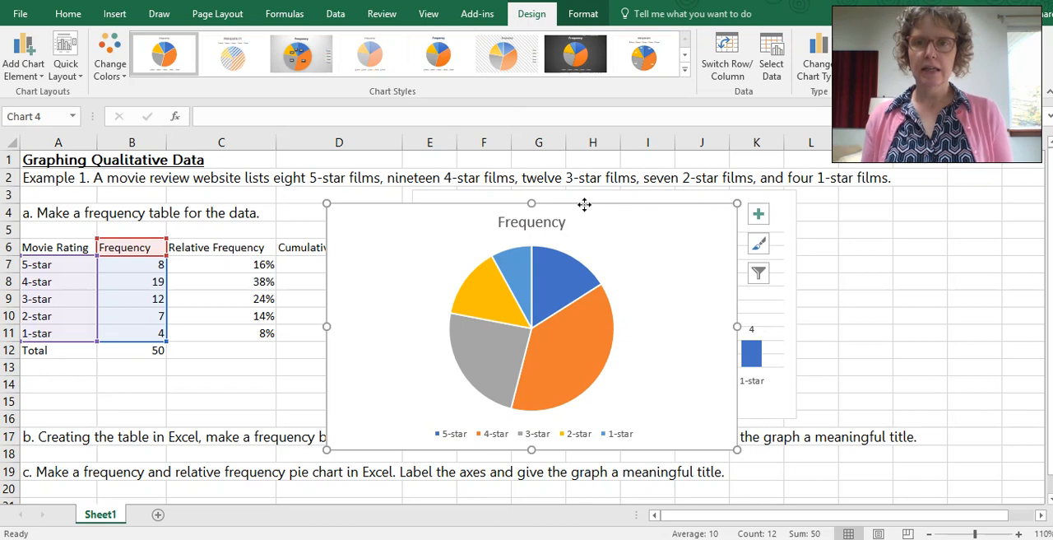
Step: Move the pie chart beside the column chart and narrow both charts so they fit side by side without overlapping
left_click_drag(584, 204, 885, 200)
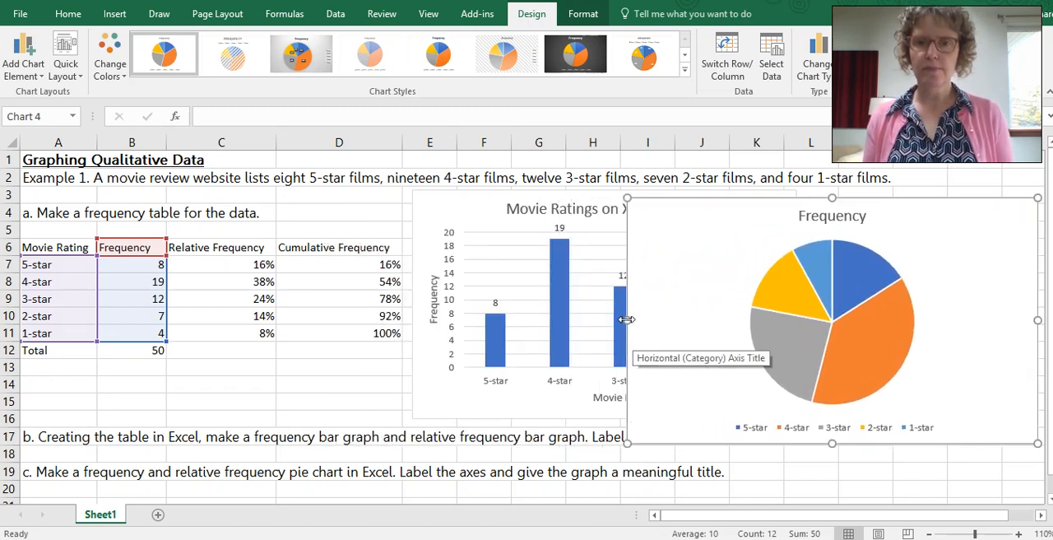
left_click_drag(627, 319, 716, 319)
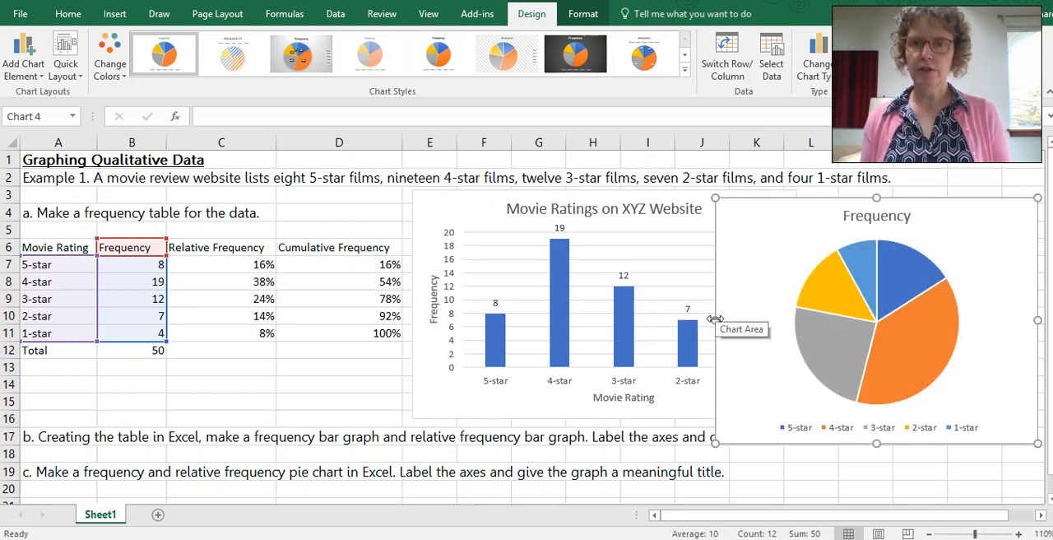
left_click_drag(716, 320, 757, 317)
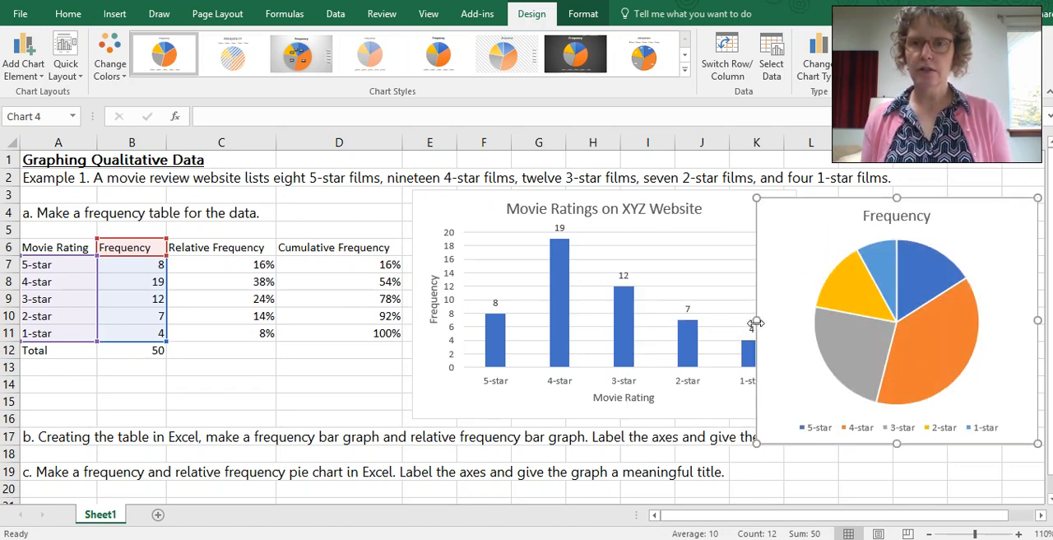
left_click(793, 290)
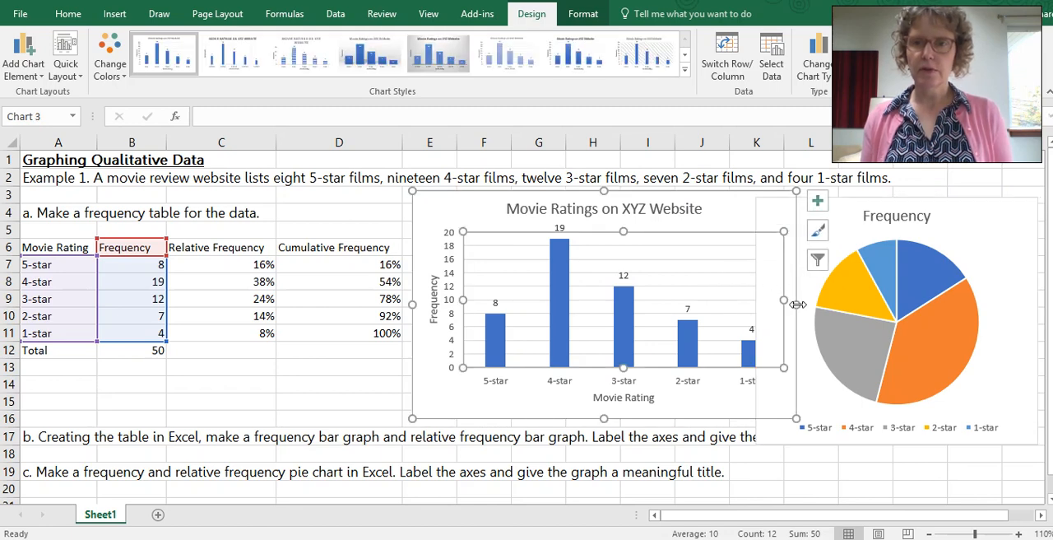
left_click_drag(796, 304, 767, 280)
left_click_drag(740, 437, 743, 412)
left_click(818, 488)
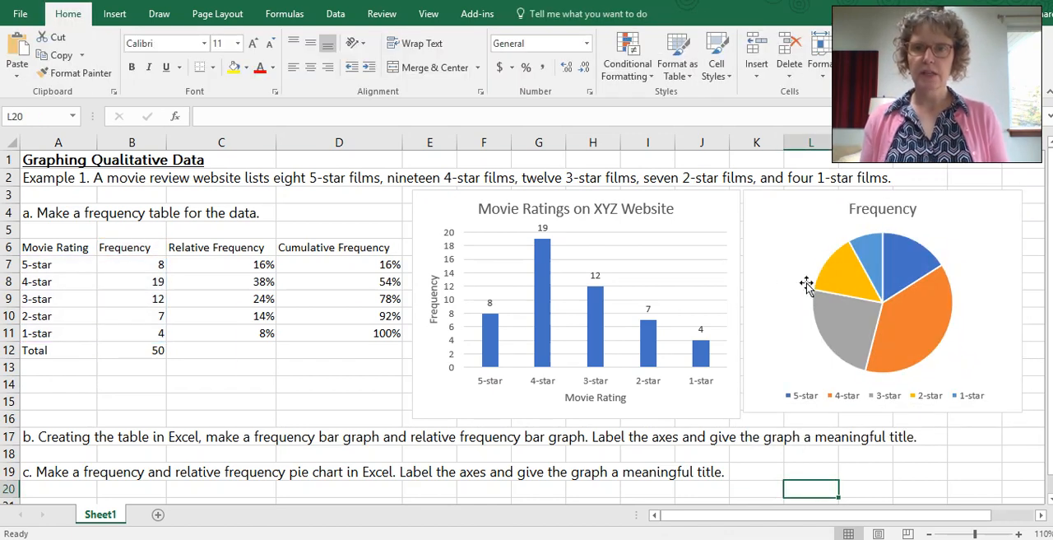
Step: Change the pie chart's title to "Movie Ratings on XYZ Website"
left_click(874, 211)
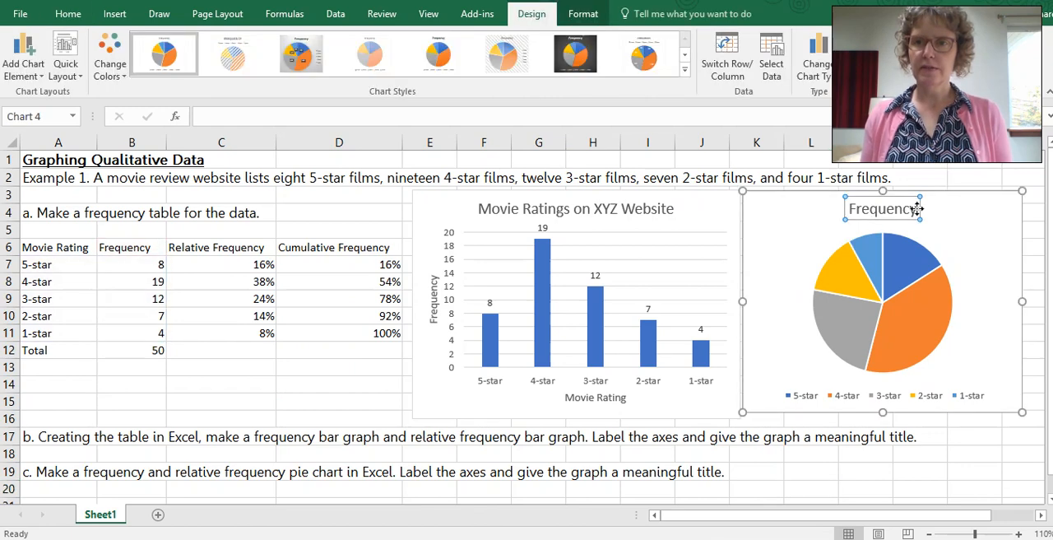
double_click(866, 209)
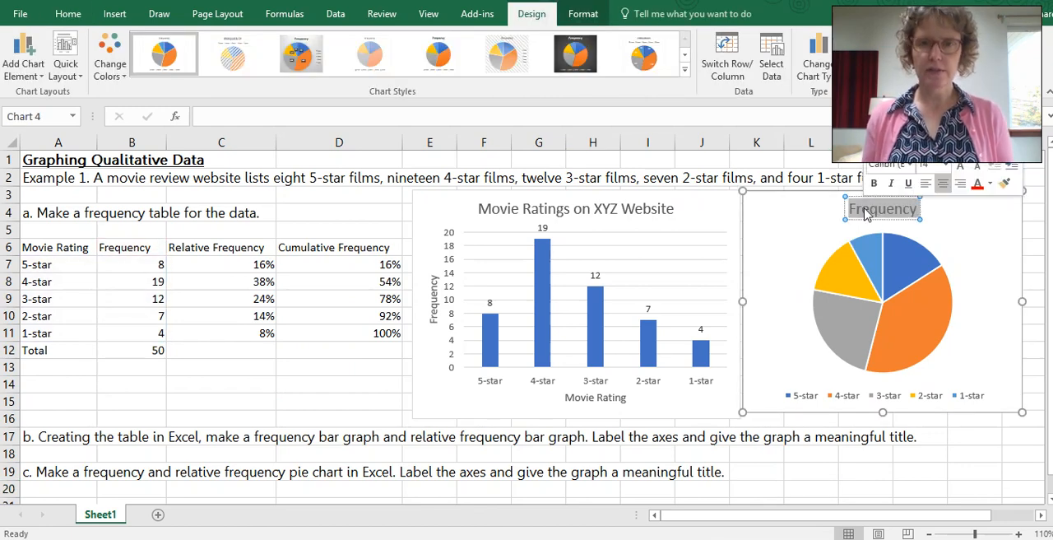
type("M")
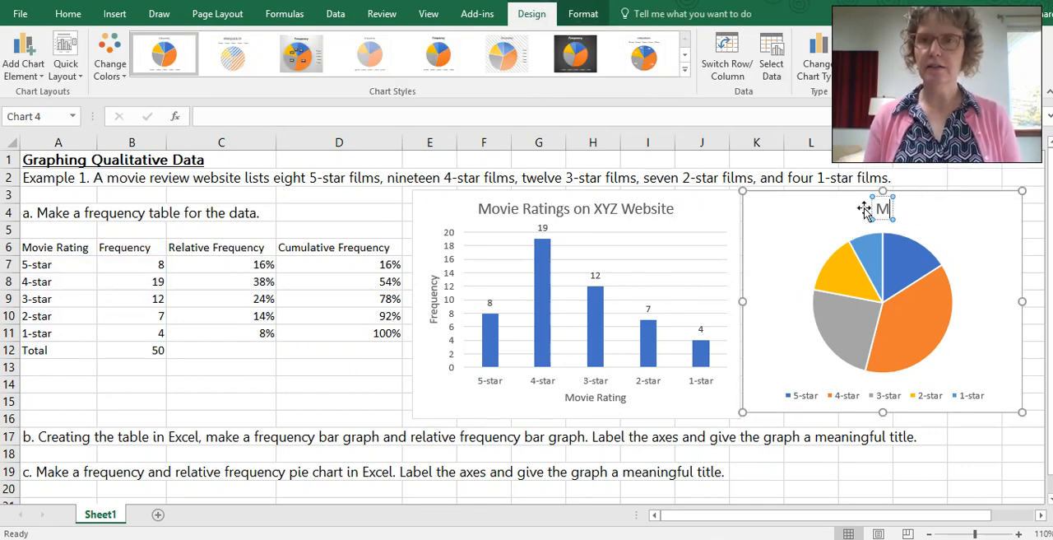
type("ovie Ratings on XYZ")
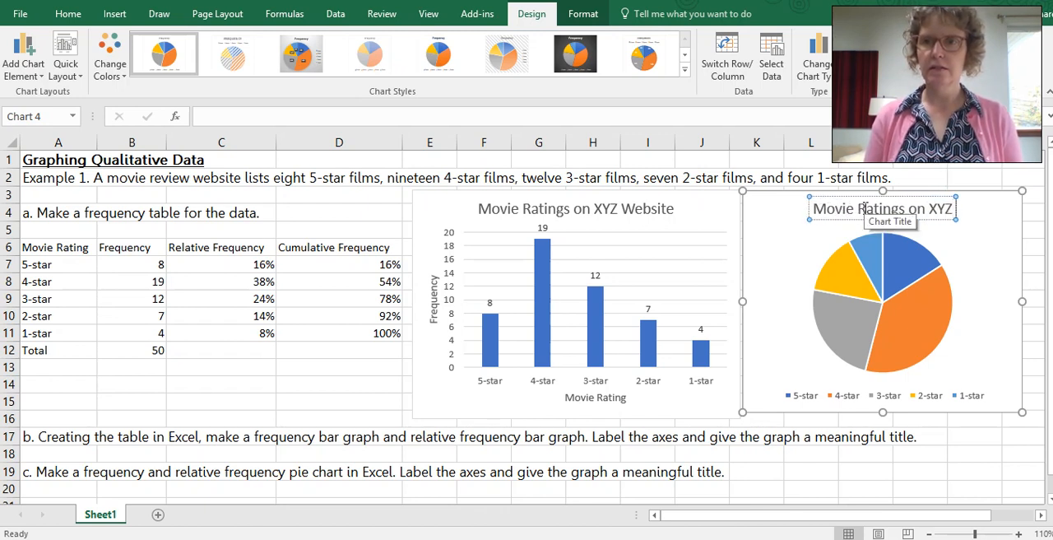
type(" WEbs")
key("BackSpace")
key("BackSpace")
key("BackSpace")
type("eb")
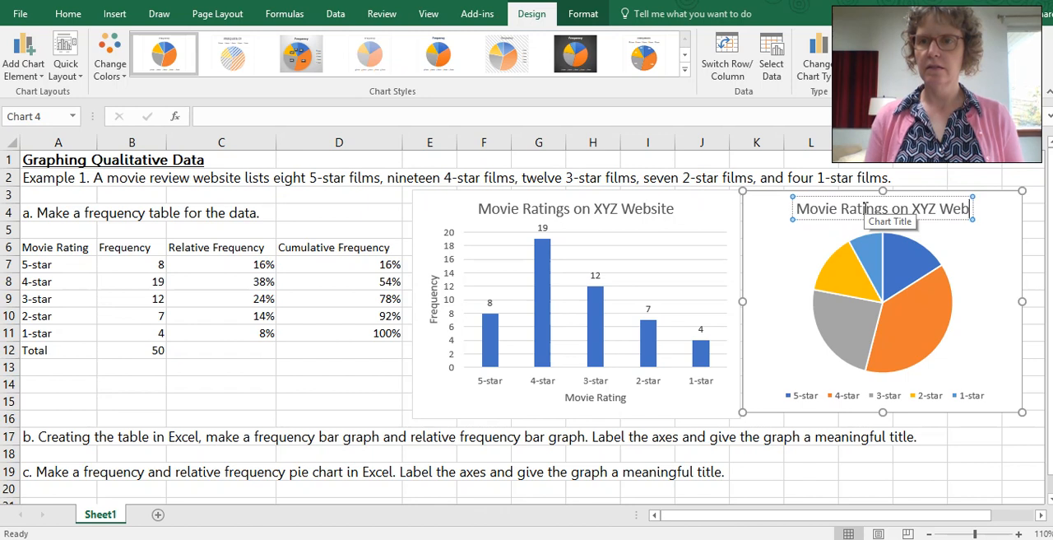
type("site")
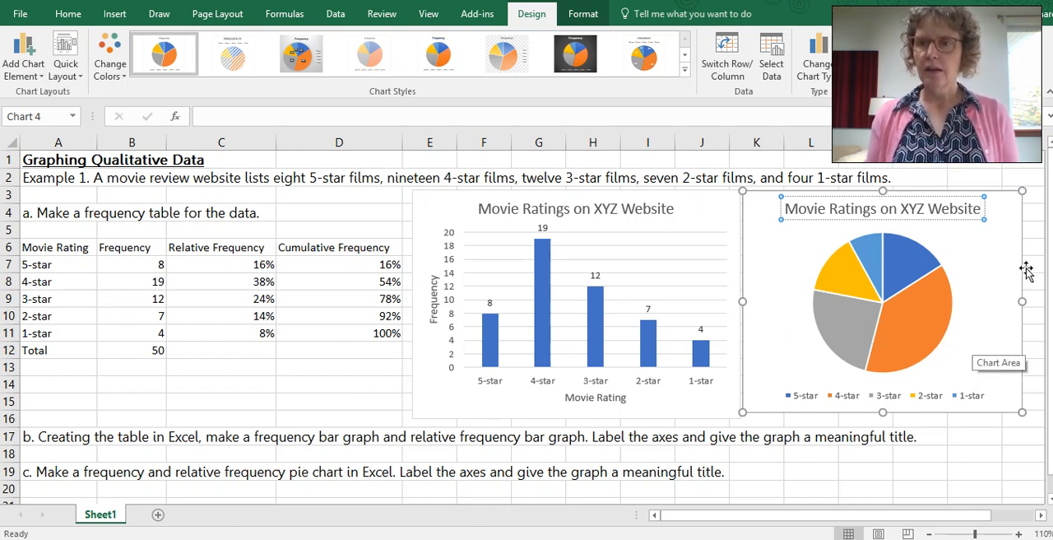
left_click(996, 272)
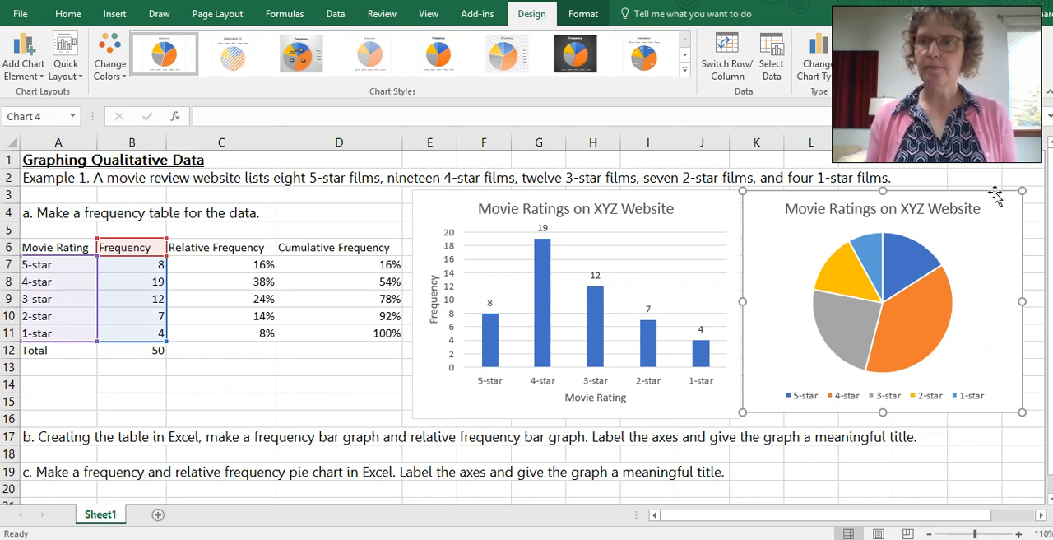
double_click(1020, 263)
left_click(23, 52)
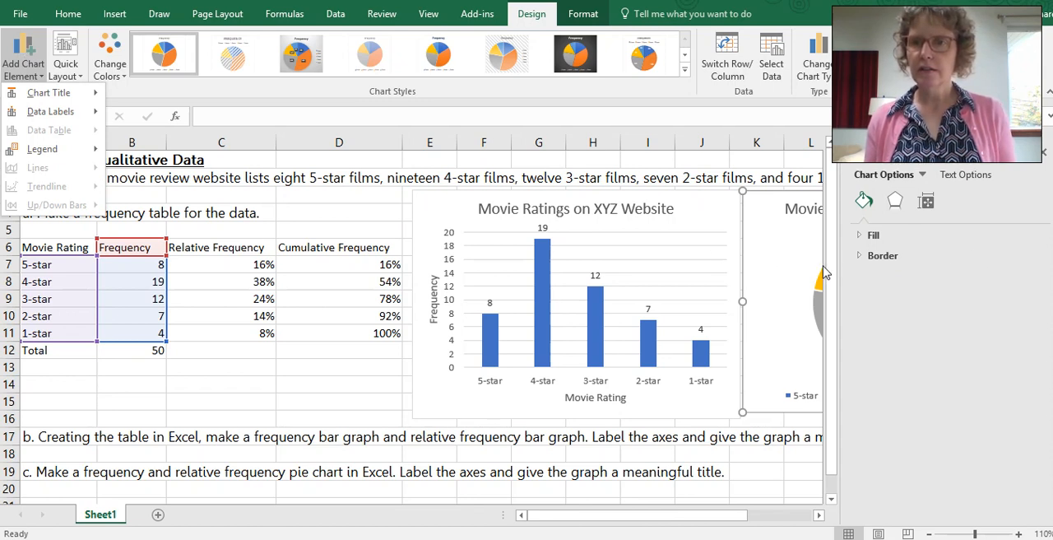
left_click(960, 179)
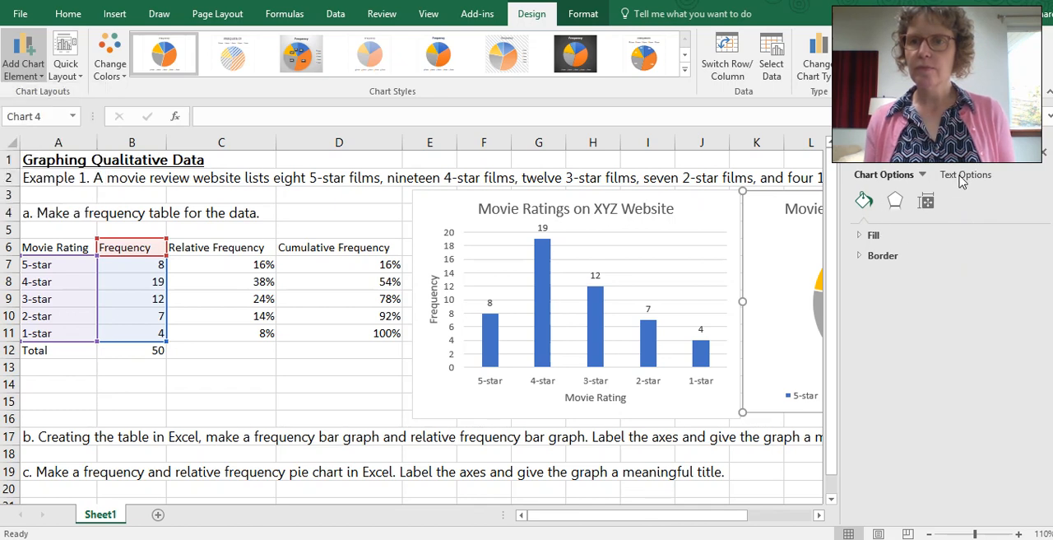
left_click(963, 180)
left_click(1045, 157)
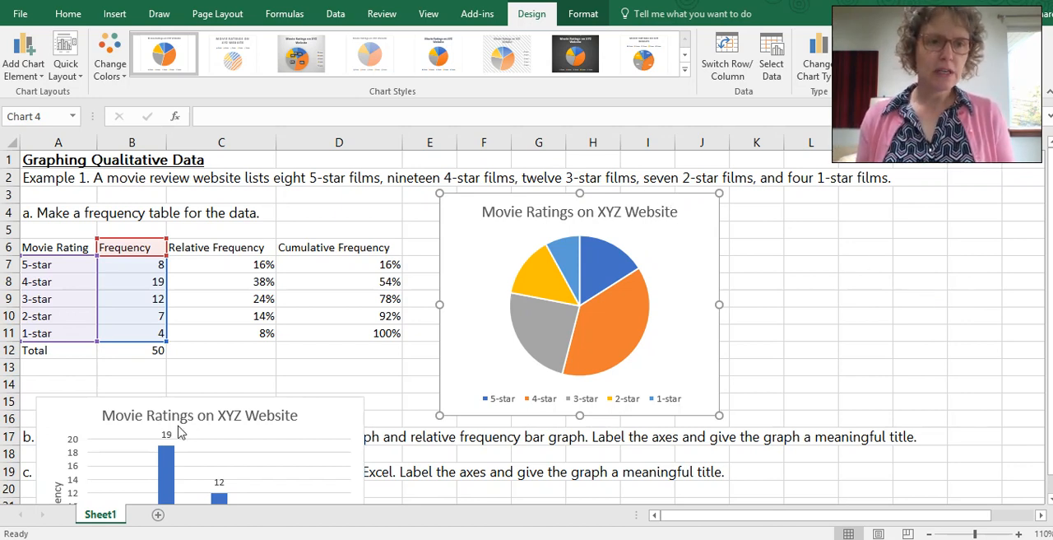
Step: Add data labels to the pie chart and deselect it
left_click(694, 200)
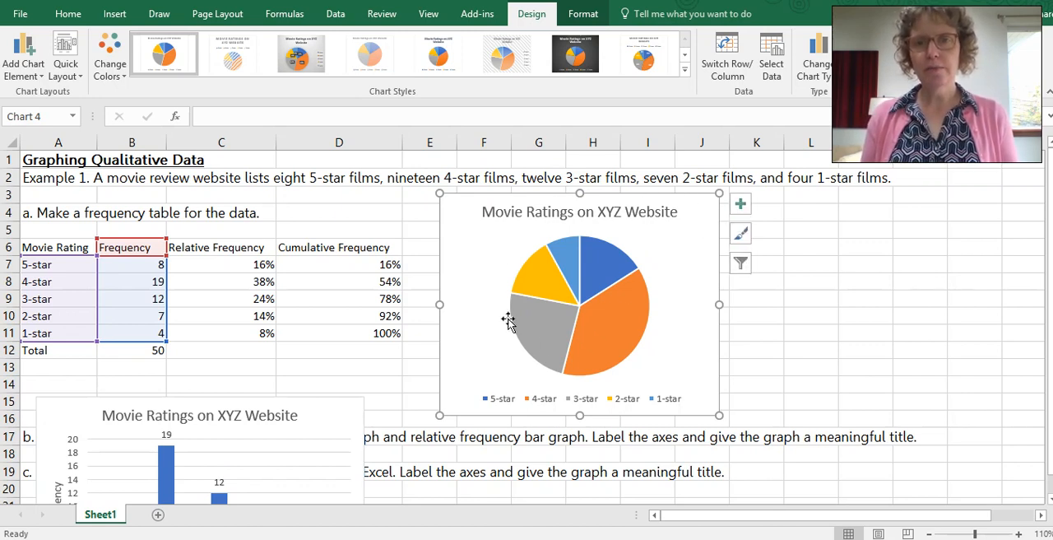
left_click(740, 205)
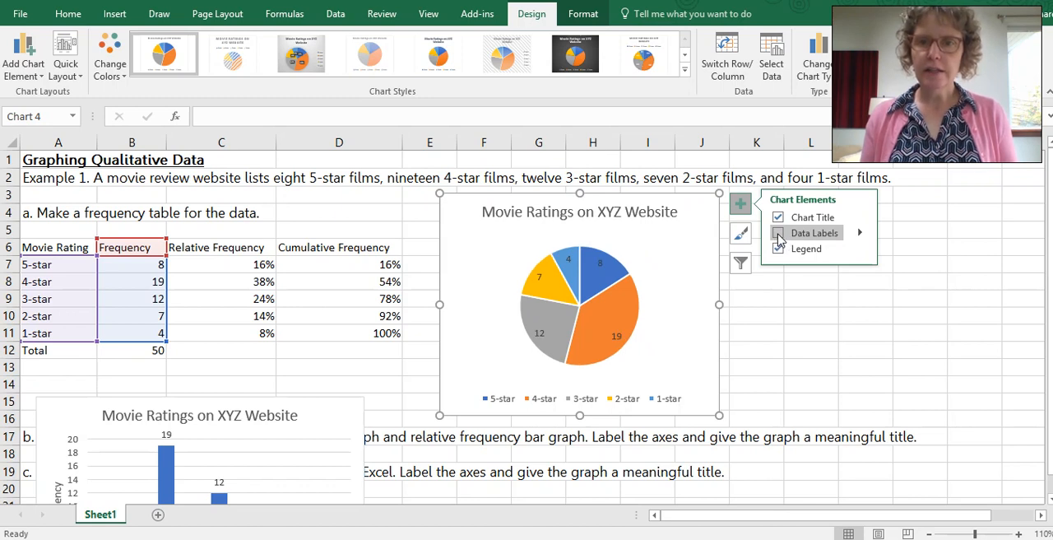
left_click(779, 236)
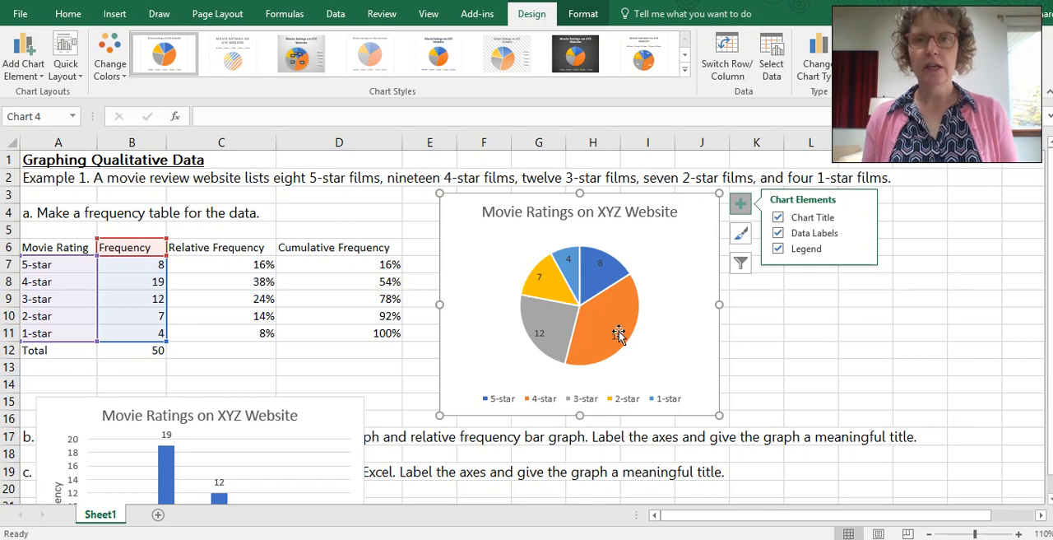
left_click(826, 338)
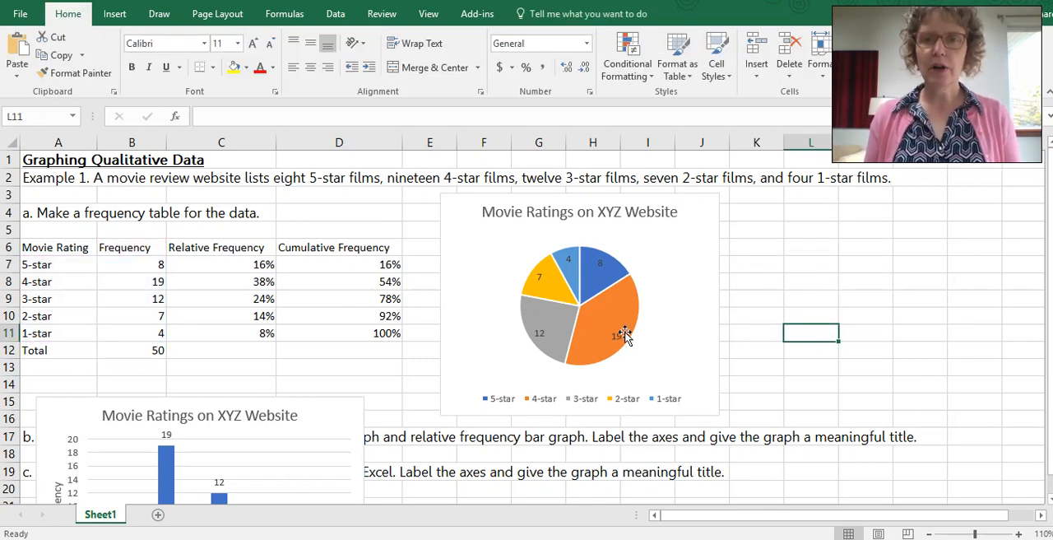
Step: Move the pie chart and the column chart side by side below question c, with their upper edges near row 21
mouse_move(607, 329)
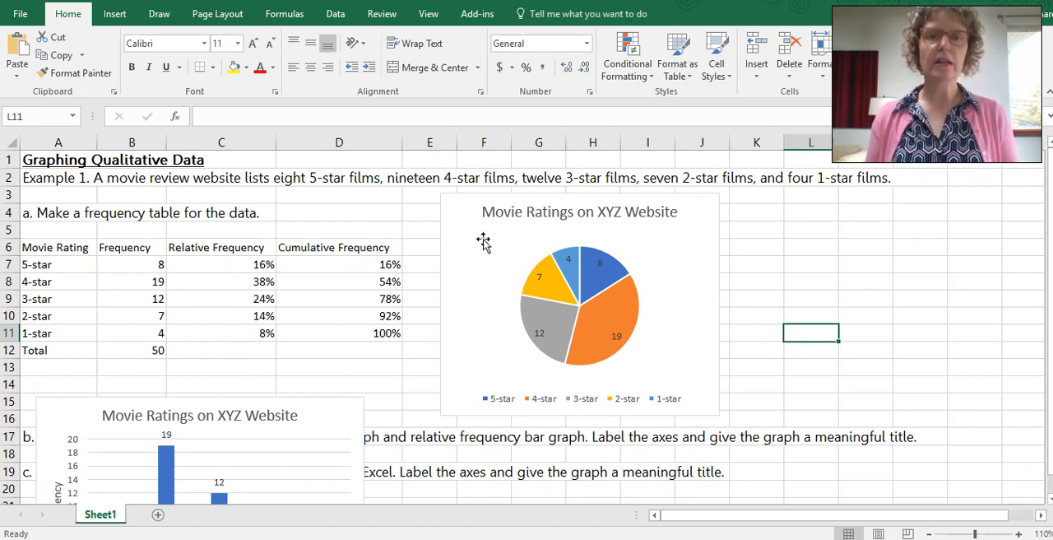
scroll(812, 240, "down", 2)
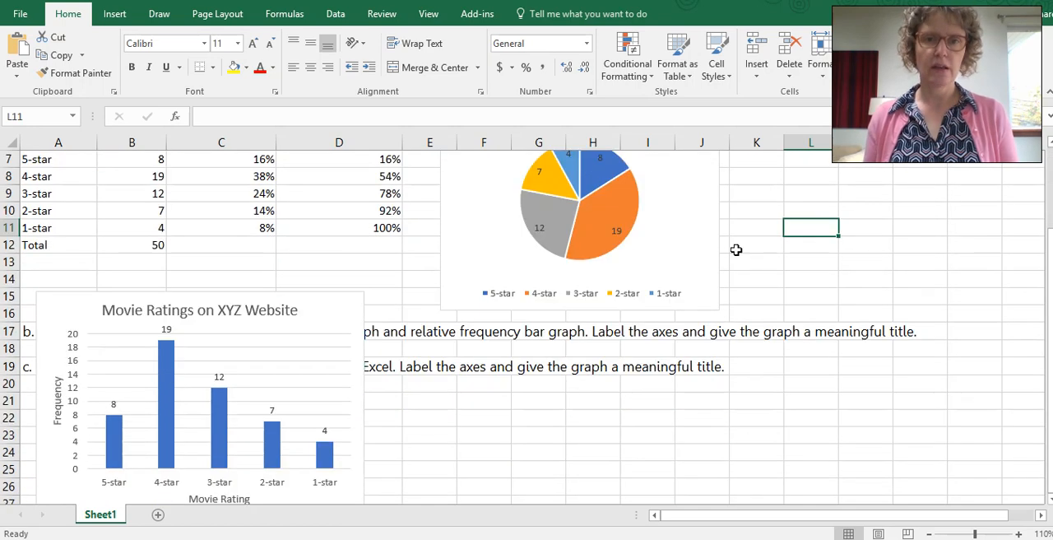
left_click_drag(656, 236, 606, 426)
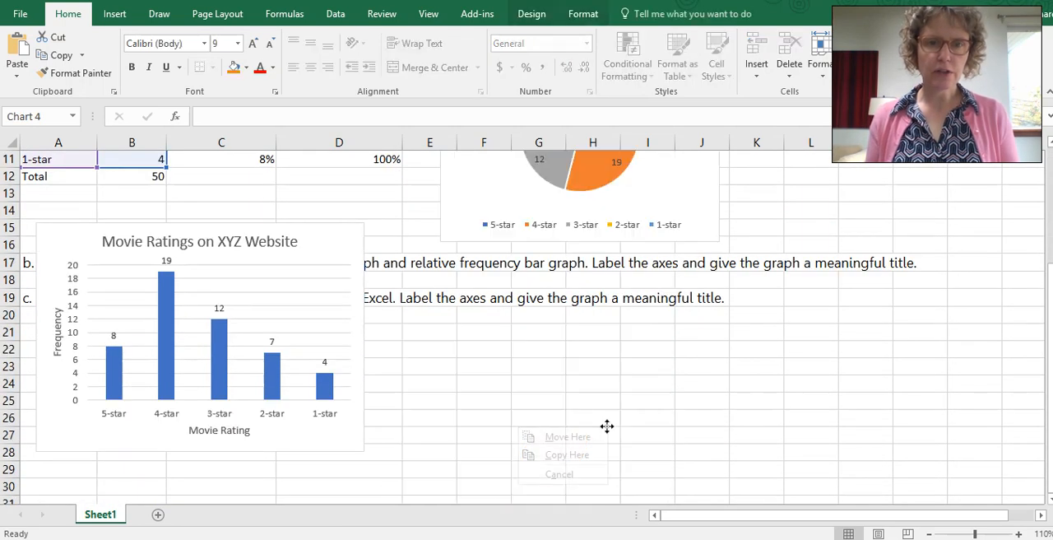
left_click(653, 182)
left_click_drag(653, 183, 615, 478)
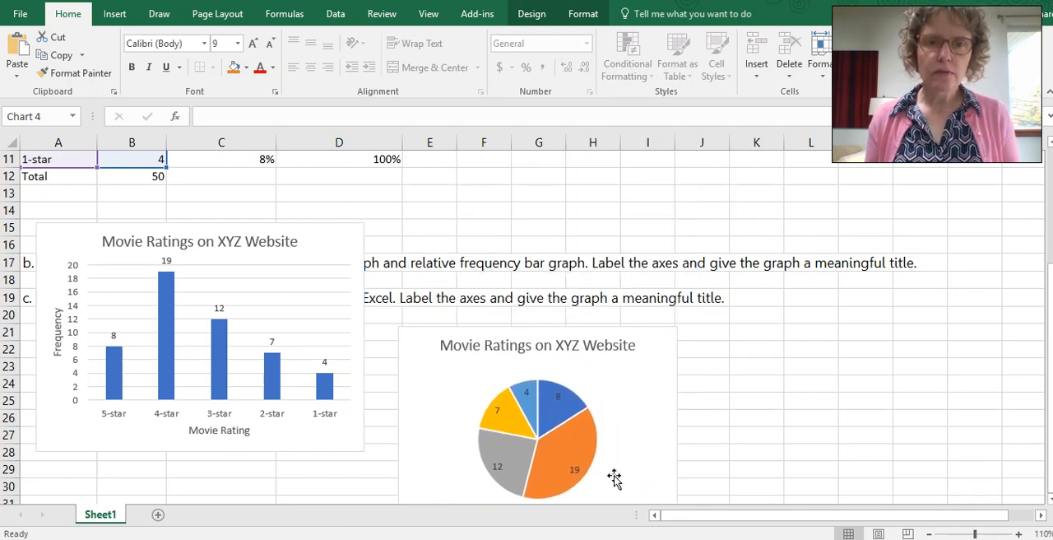
left_click(322, 320)
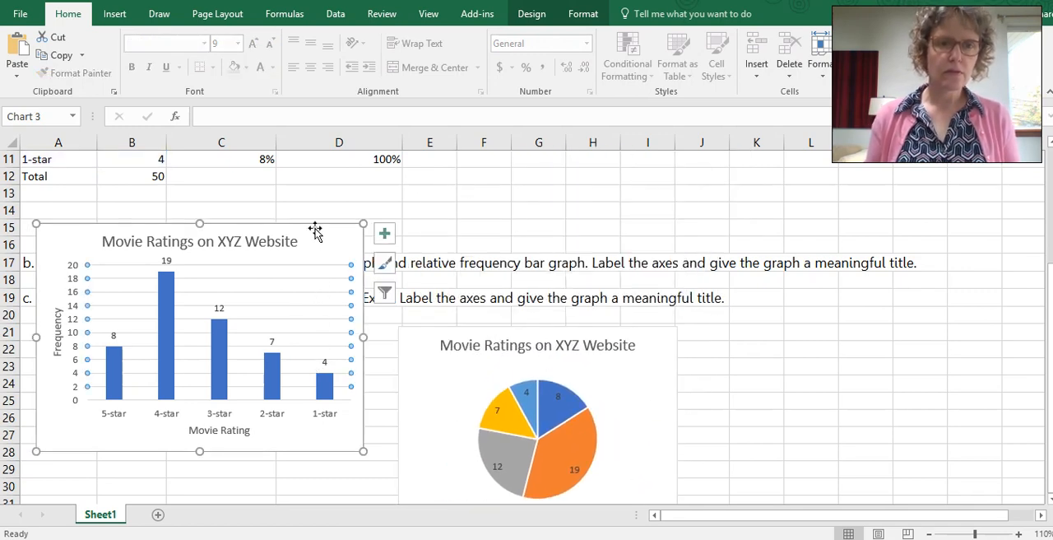
left_click_drag(315, 231, 320, 331)
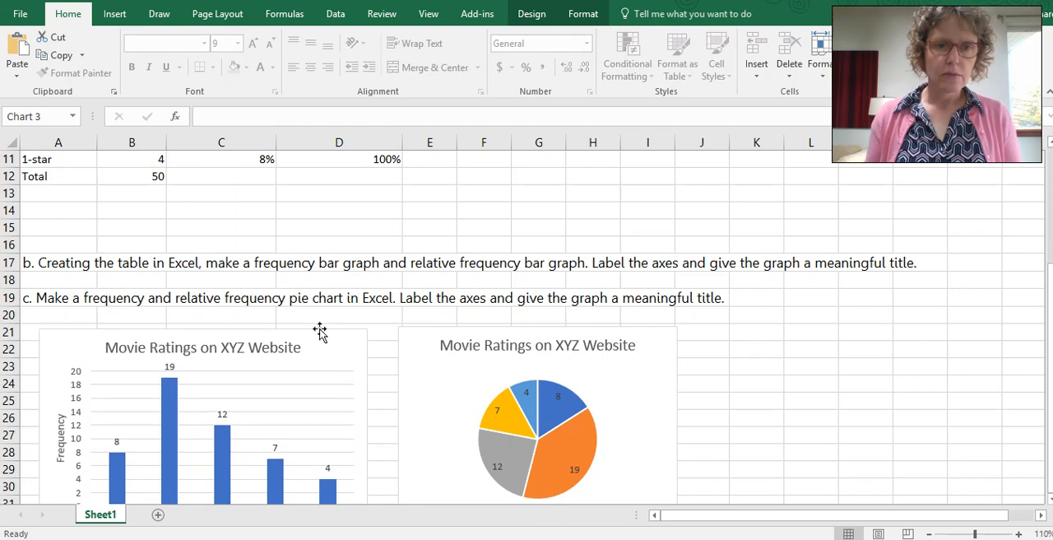
left_click(811, 363)
scroll(810, 362, "up", 3)
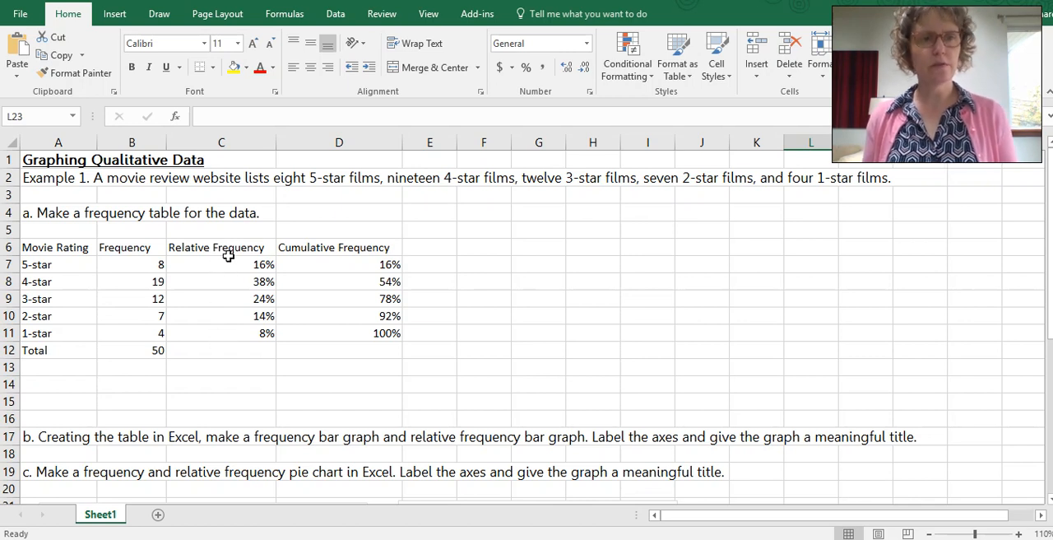
left_click_drag(73, 251, 63, 334)
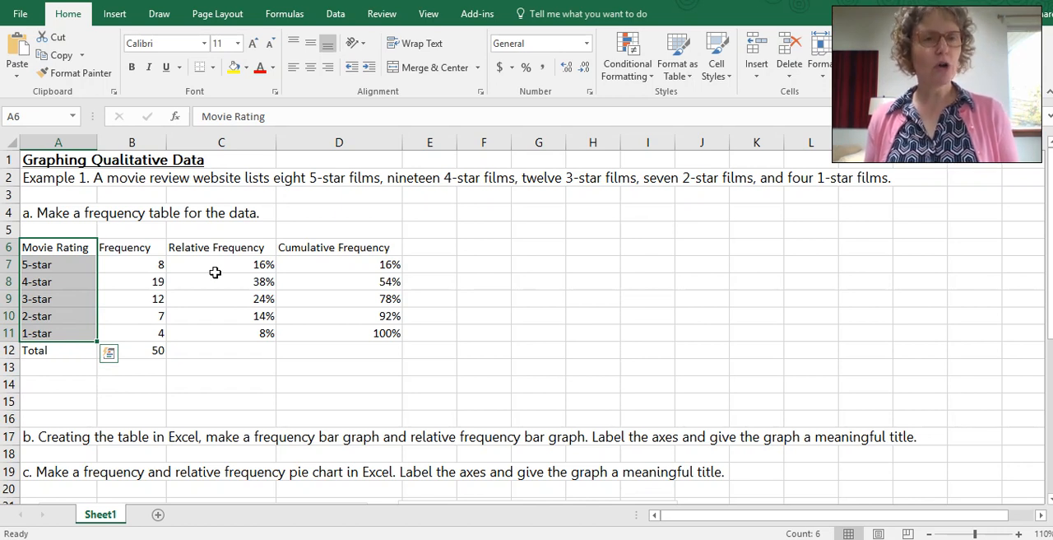
left_click(47, 247)
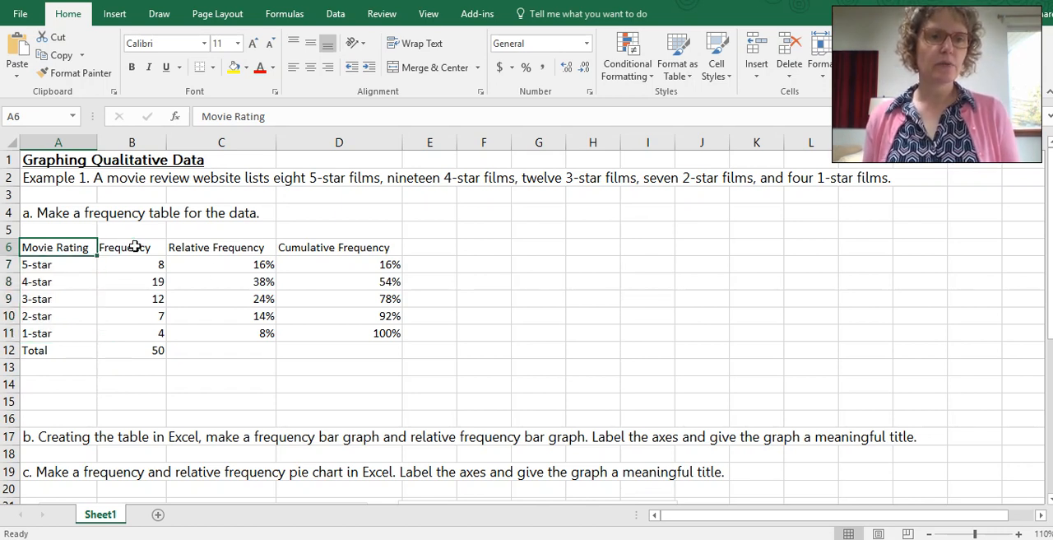
left_click_drag(135, 247, 216, 333)
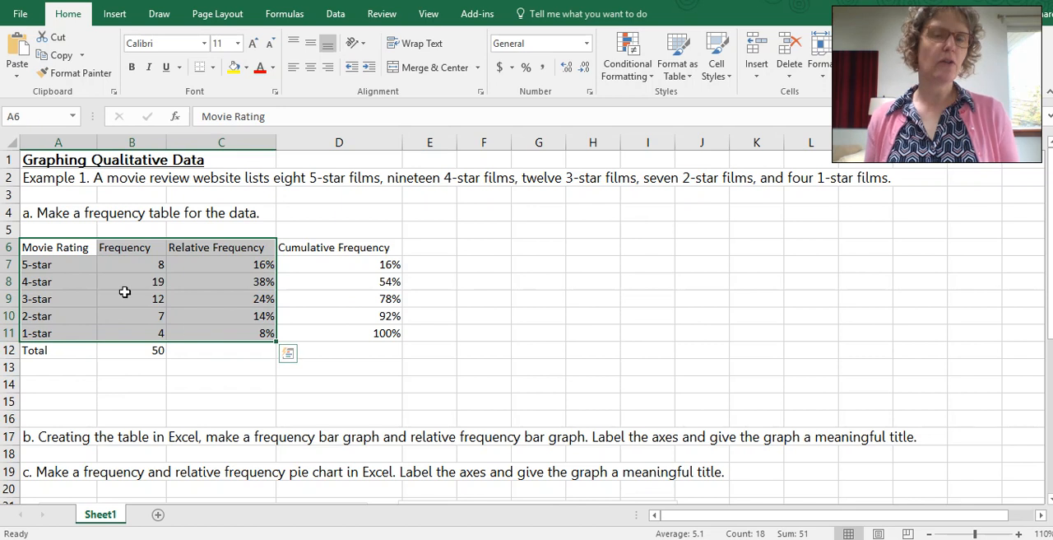
left_click(129, 381)
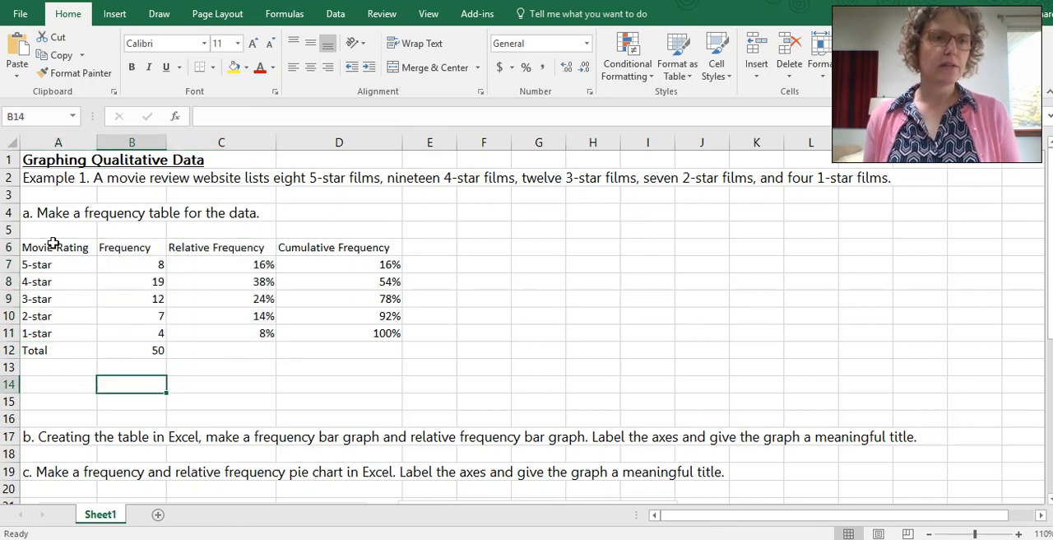
Step: Insert a 2-D clustered column chart from the Movie Rating and Relative Frequency data in A6:A11 and C6:C11
left_click_drag(52, 245, 58, 334)
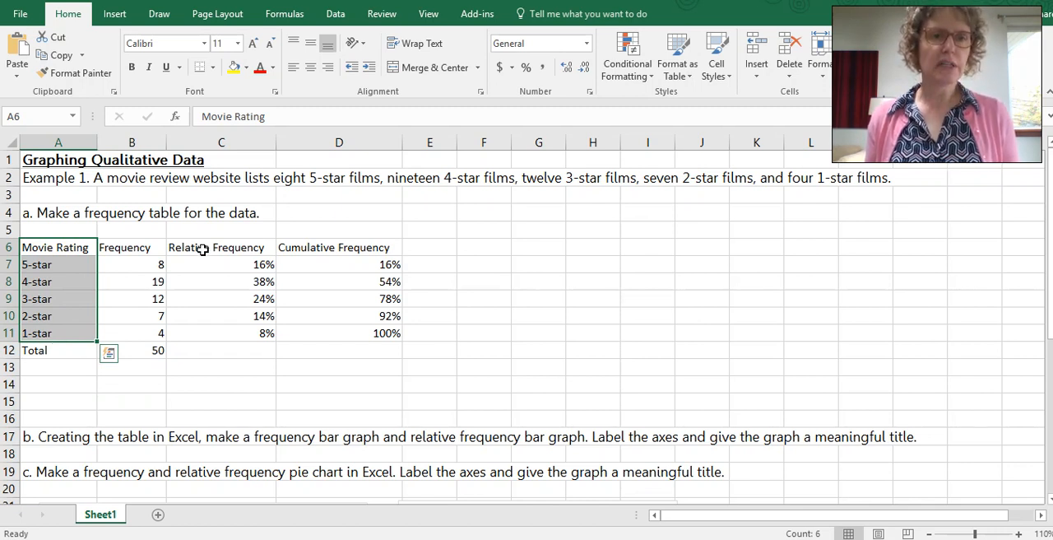
left_click_drag(202, 247, 205, 334, "ctrl")
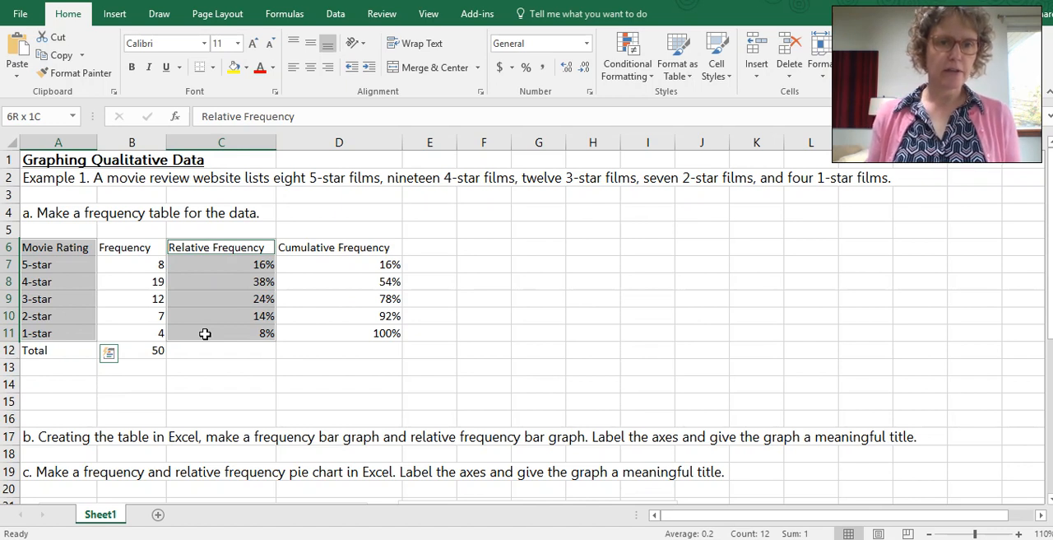
left_click_drag(205, 346, 206, 331, "ctrl")
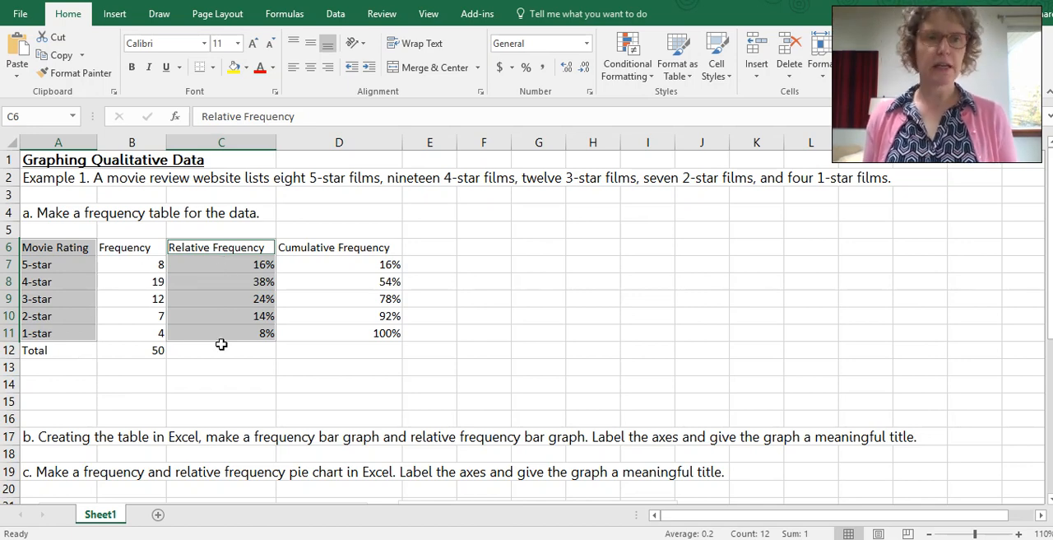
left_click(115, 15)
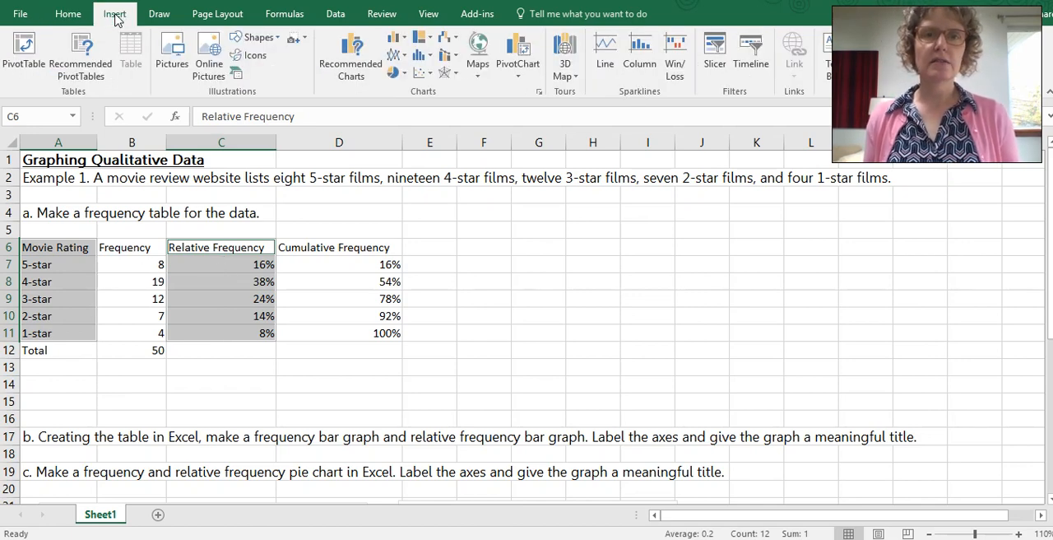
left_click(395, 37)
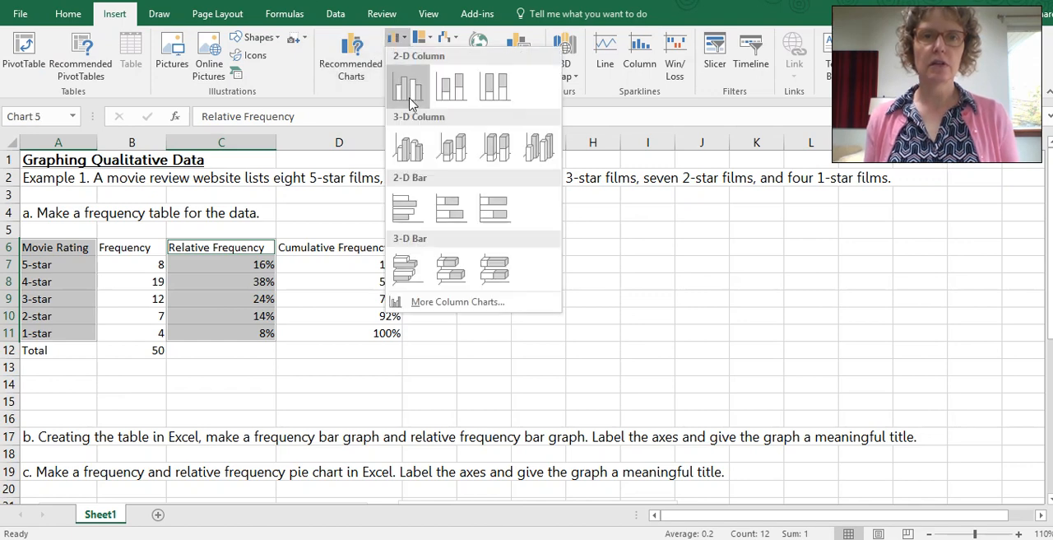
left_click(411, 102)
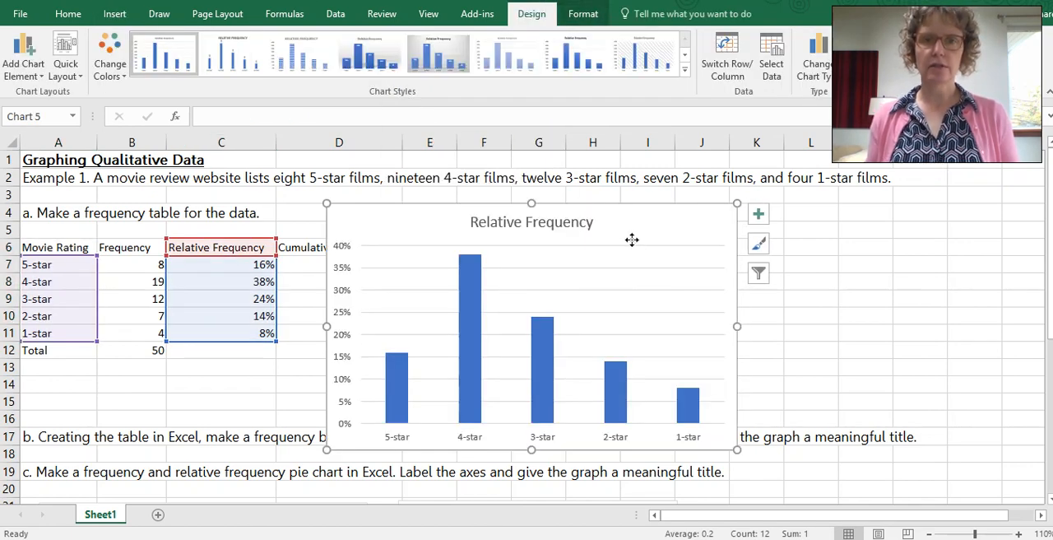
Step: Shrink the relative frequency column chart and move it well clear of the table, starting around column I
left_click_drag(632, 240, 720, 224)
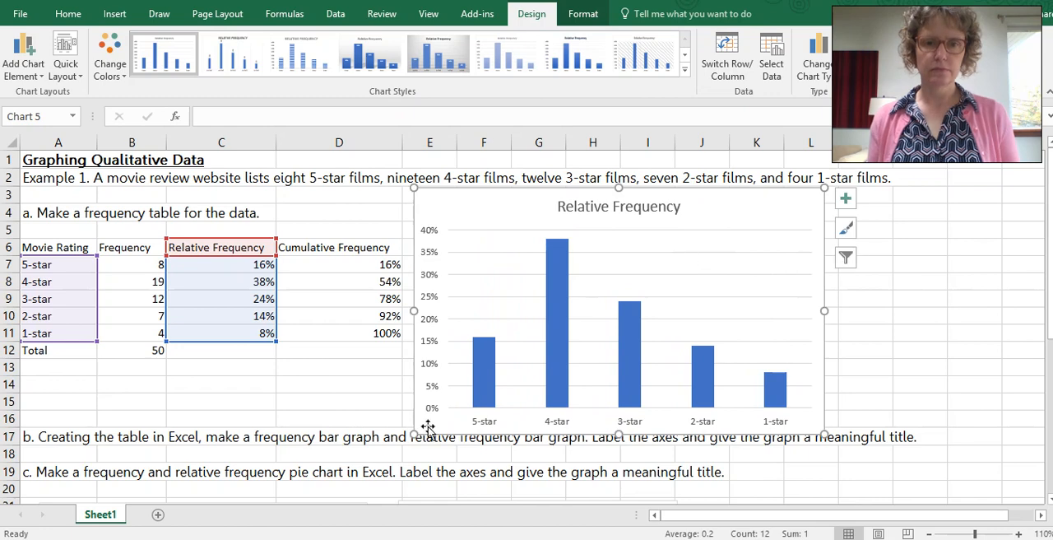
left_click_drag(414, 434, 491, 393)
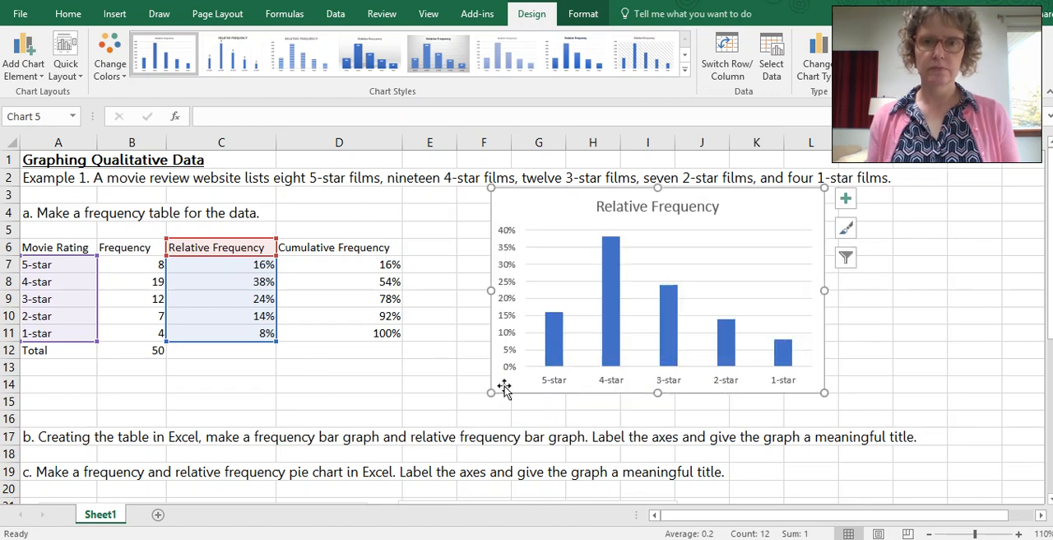
left_click_drag(752, 225, 882, 222)
Step: Place the frequency column chart beside the relative frequency chart to compare them, and return it below question c
scroll(329, 428, "down", 2)
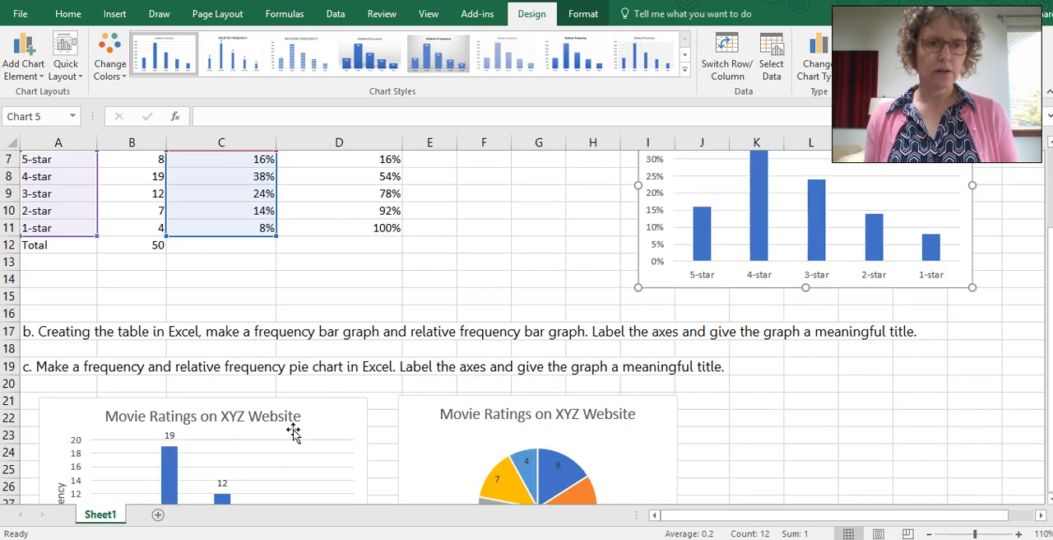
left_click_drag(304, 420, 580, 194)
left_click(687, 288)
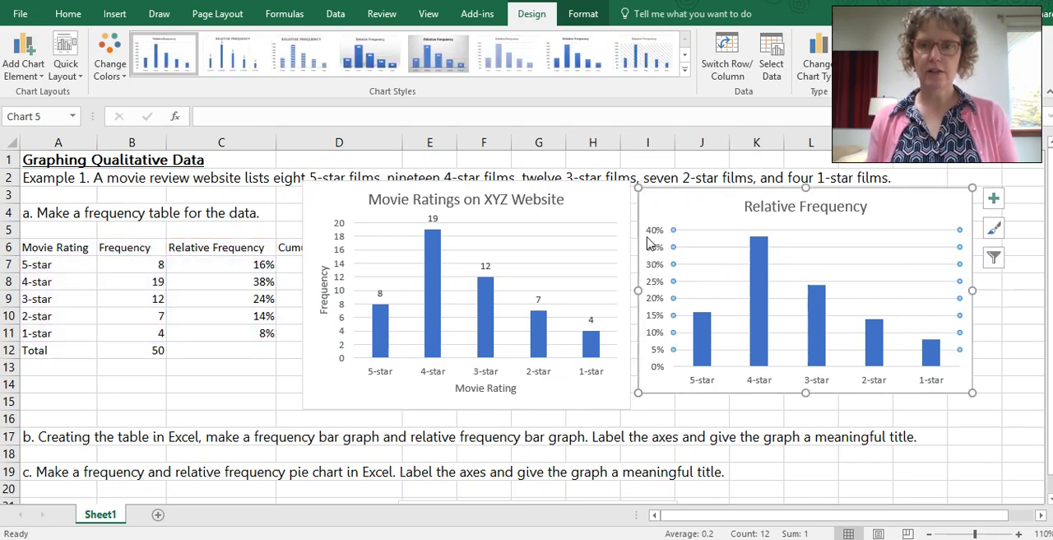
left_click(653, 405)
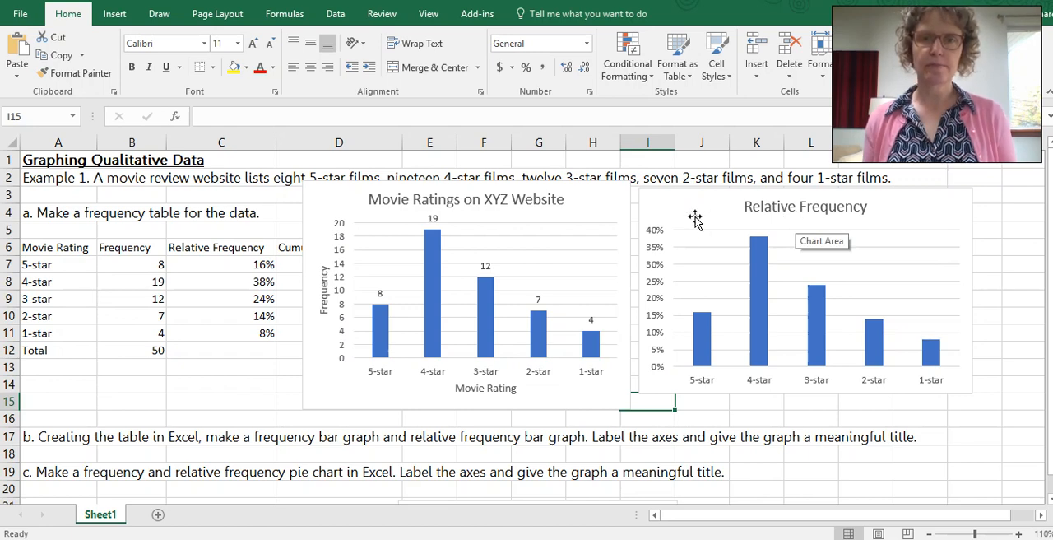
left_click_drag(588, 203, 299, 371)
scroll(804, 368, "up", 3)
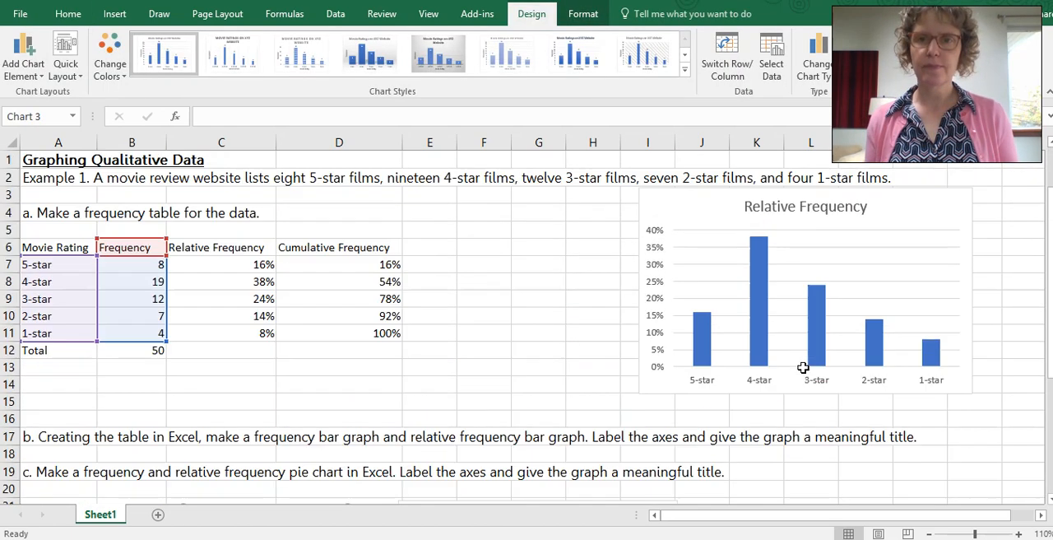
Step: Move the relative frequency chart closer to the table and add axis titles and data labels to it
left_click(630, 213)
left_click_drag(630, 213, 559, 214)
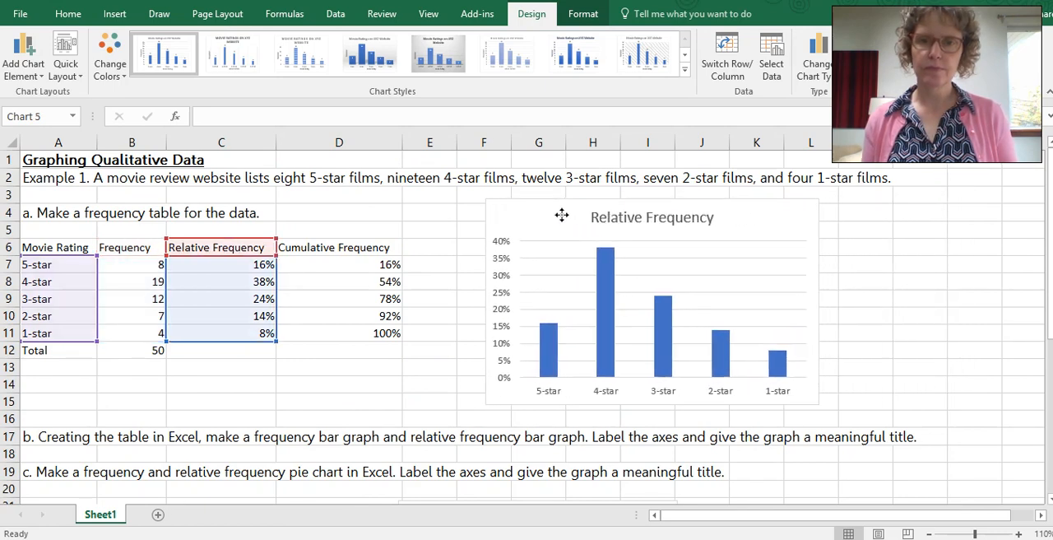
left_click(838, 212)
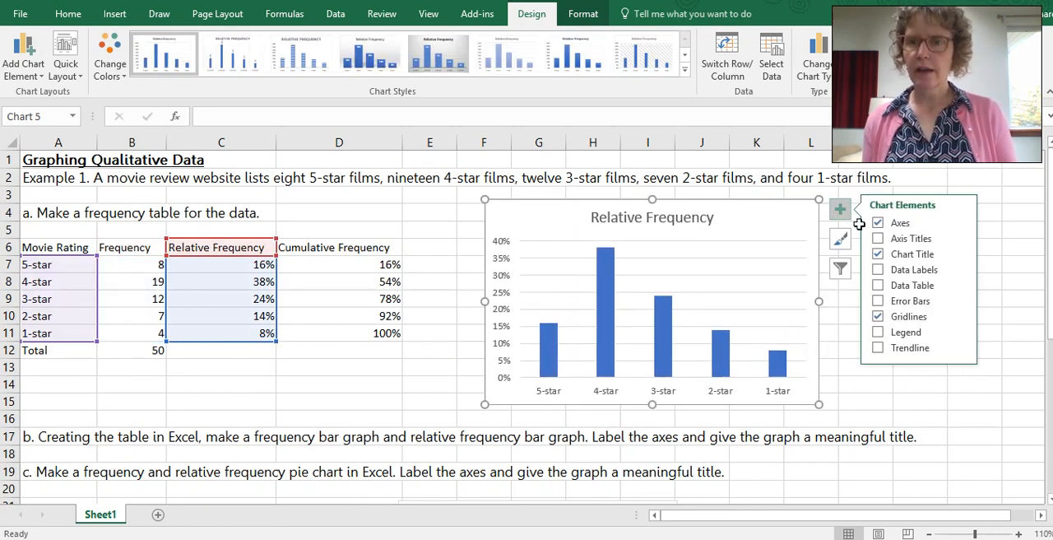
left_click(878, 238)
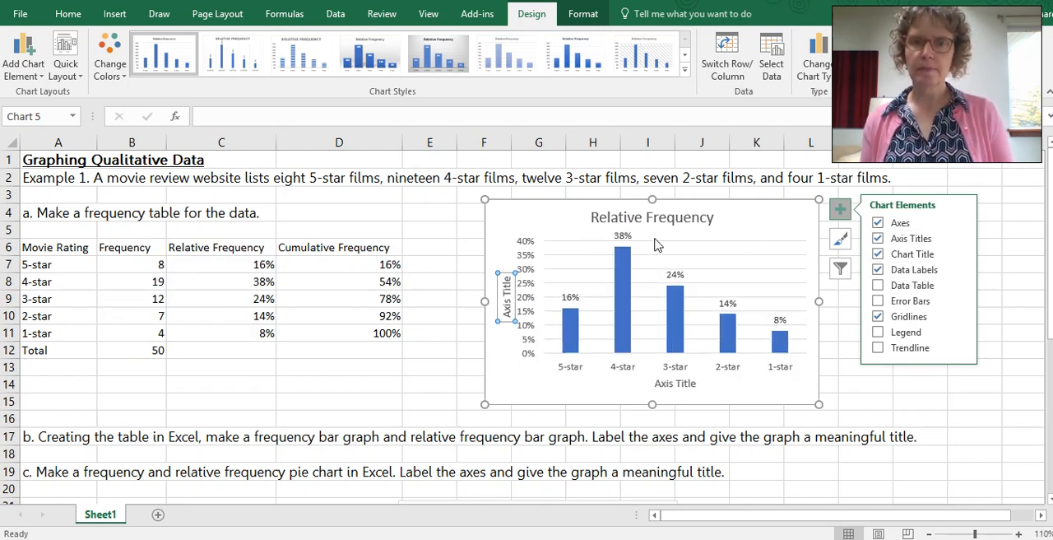
Step: Change the vertical axis title of the relative frequency chart to "Relative Frequency"
left_click(508, 301)
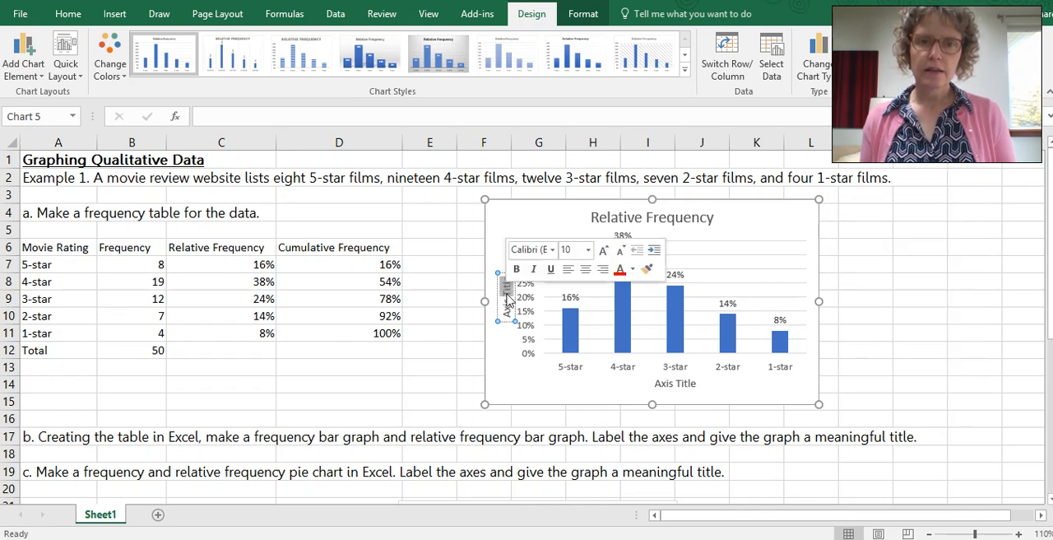
key("BackSpace")
key("BackSpace")
key("BackSpace")
key("BackSpace")
key("BackSpace")
key("BackSpace")
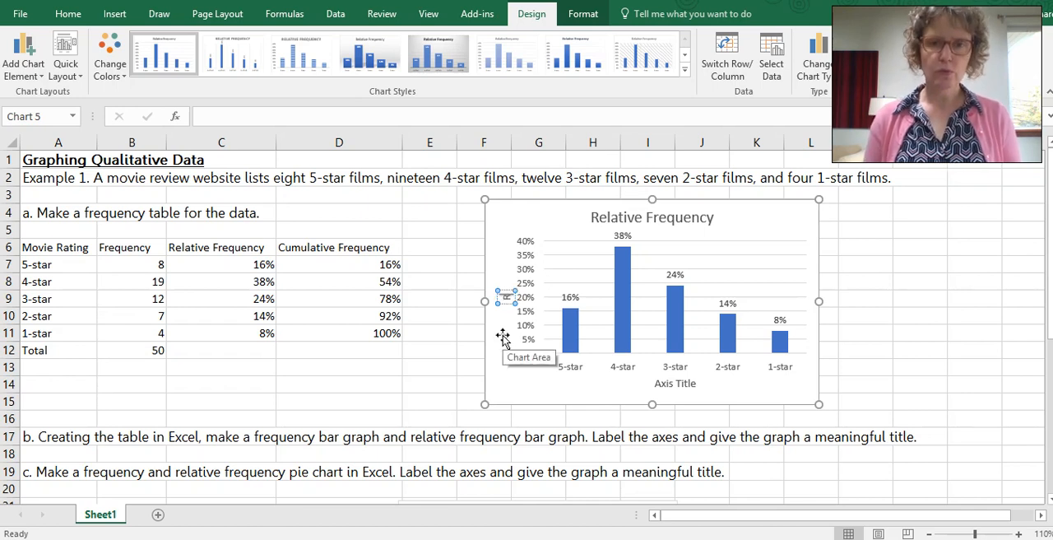
type("Relative")
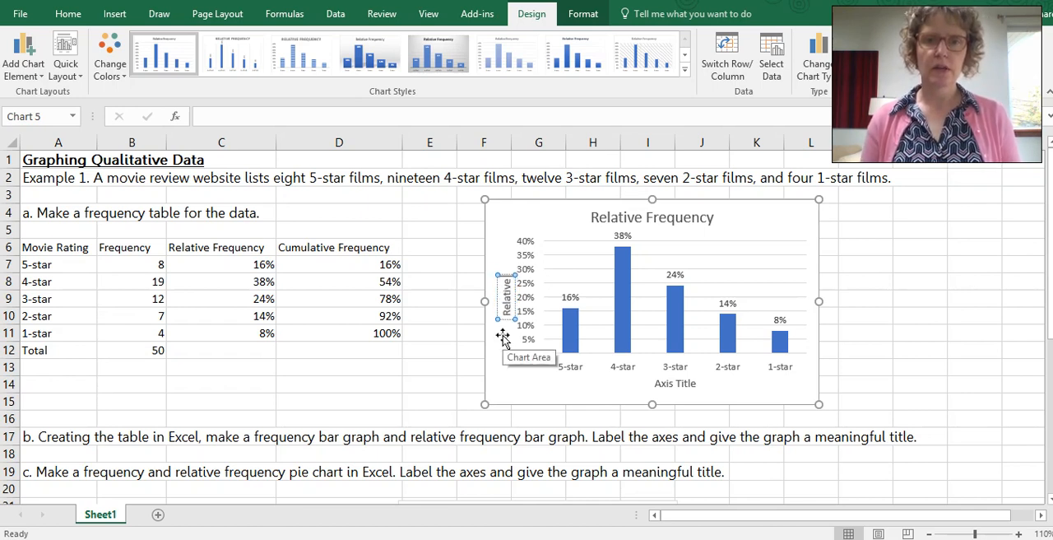
type(" Frequency")
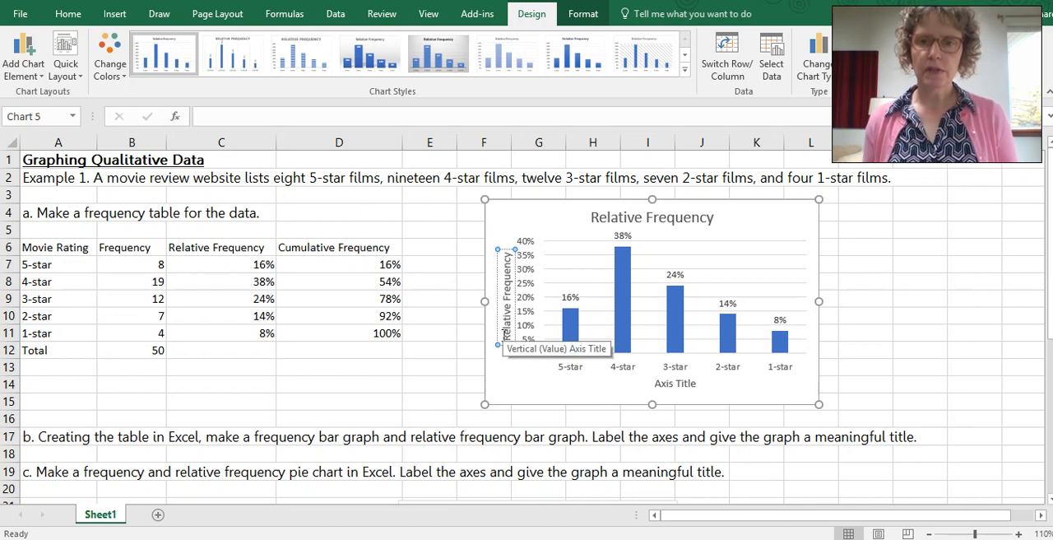
Step: Change the horizontal axis title of the relative frequency chart to "Movie Rating"
left_click(685, 384)
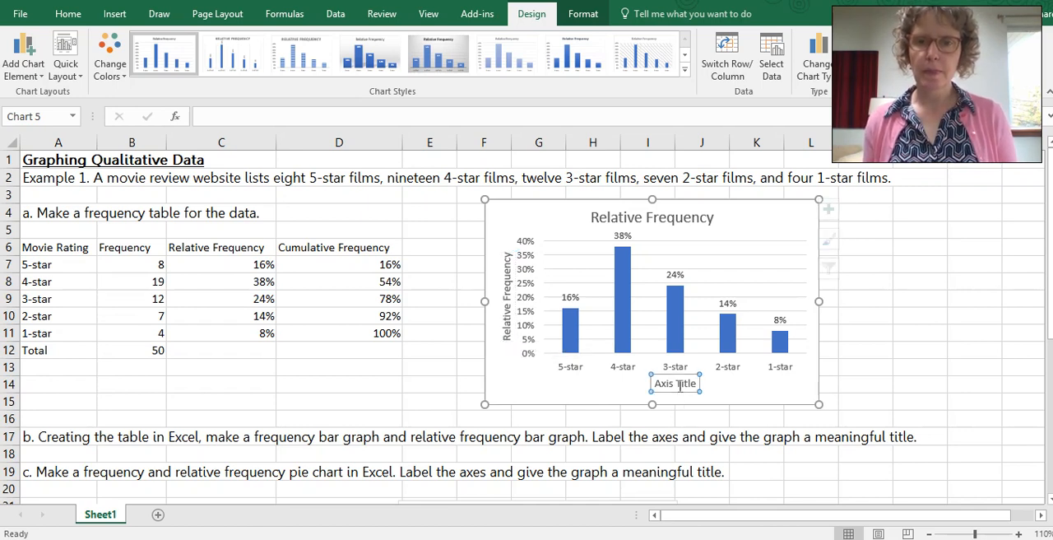
left_click_drag(698, 384, 655, 385)
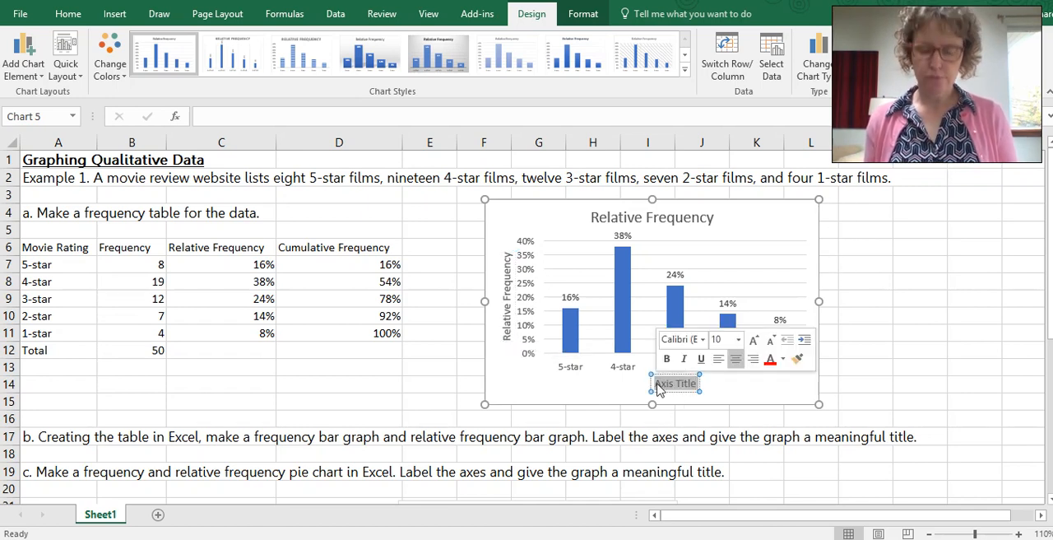
type("Movie")
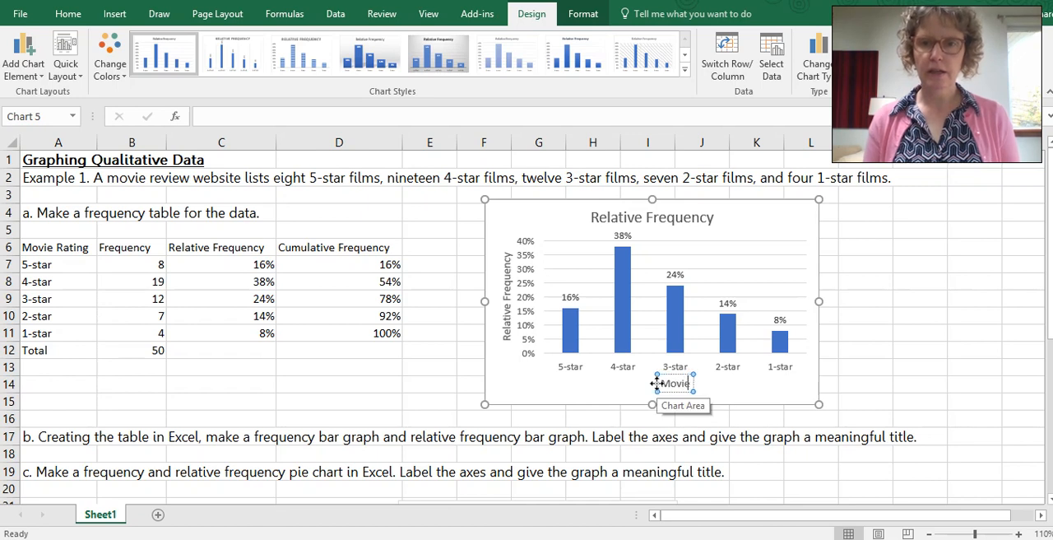
type(" Rating")
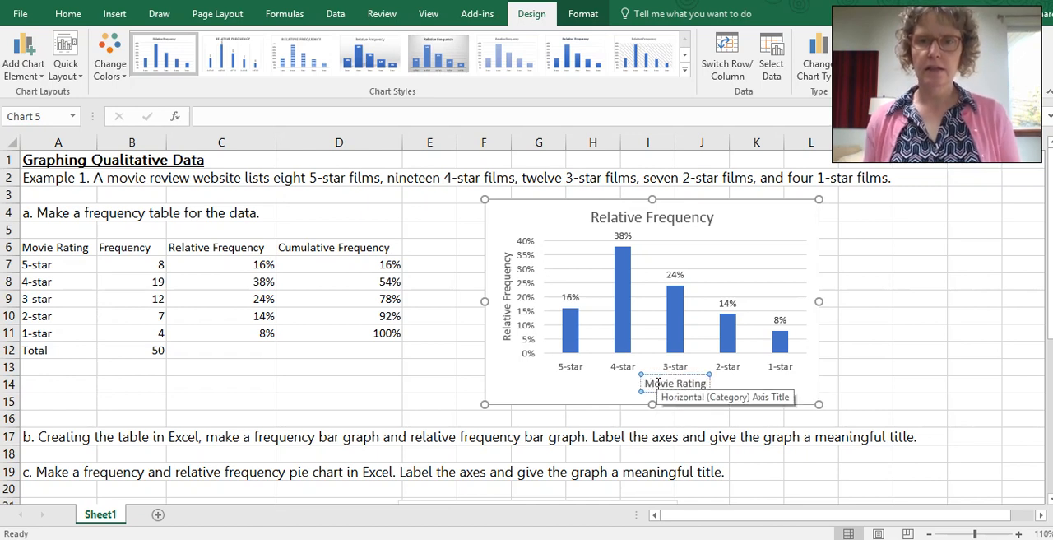
Step: Change the relative frequency chart's title to "Movie Ratings on XYZ Website" and move the chart right next to the table
left_click(689, 217)
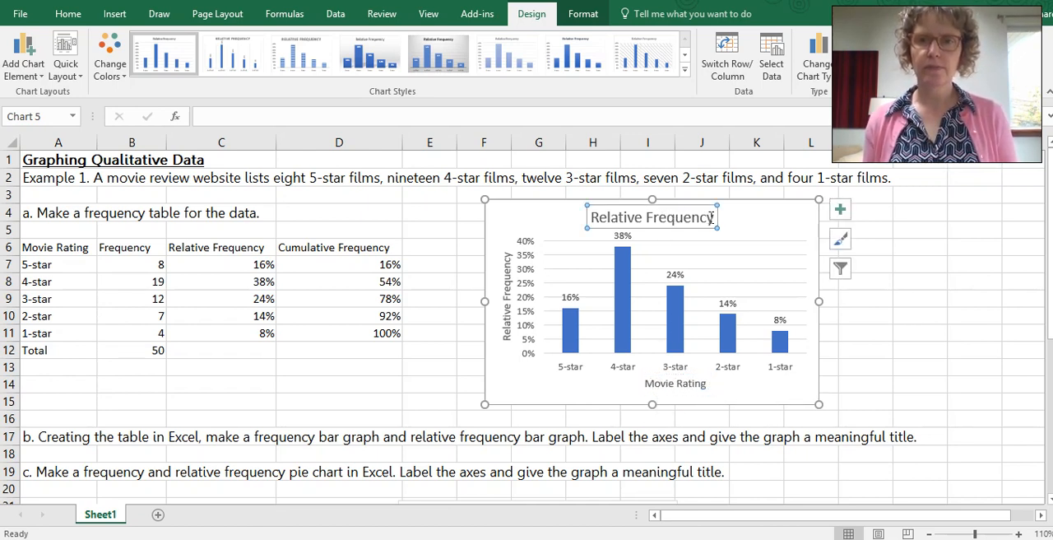
left_click_drag(713, 217, 586, 217)
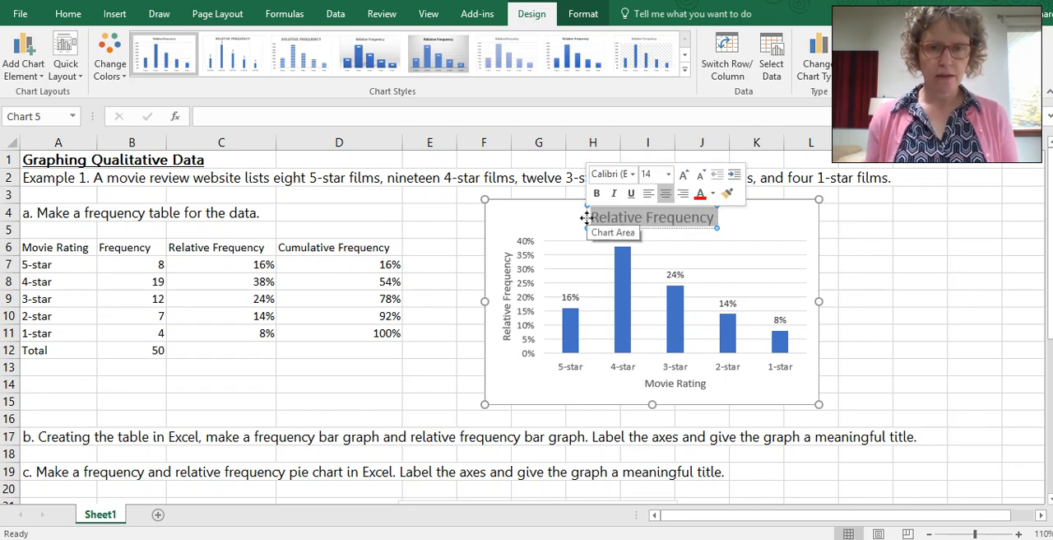
scroll(402, 331, "down", 2)
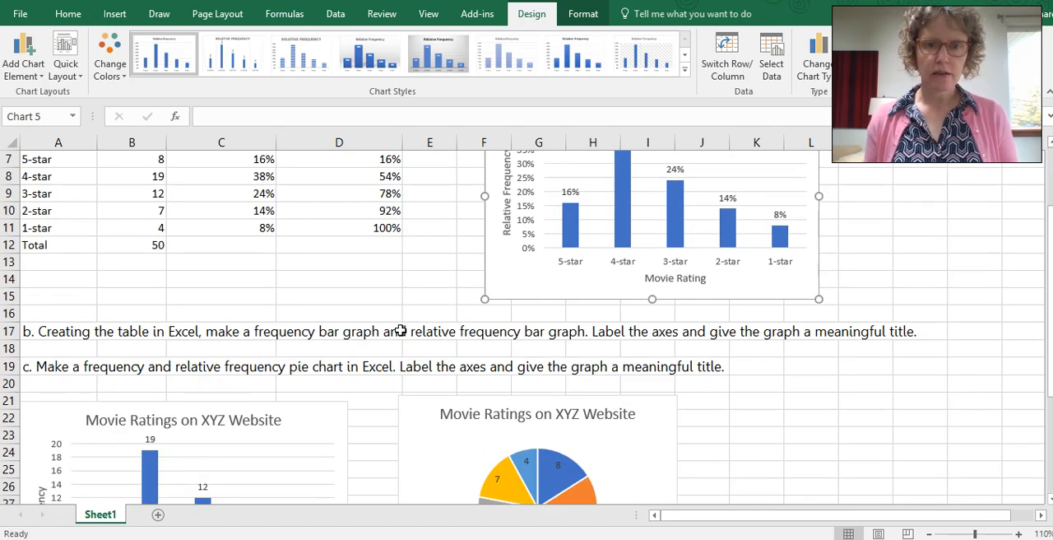
scroll(401, 331, "up", 2)
type("vie")
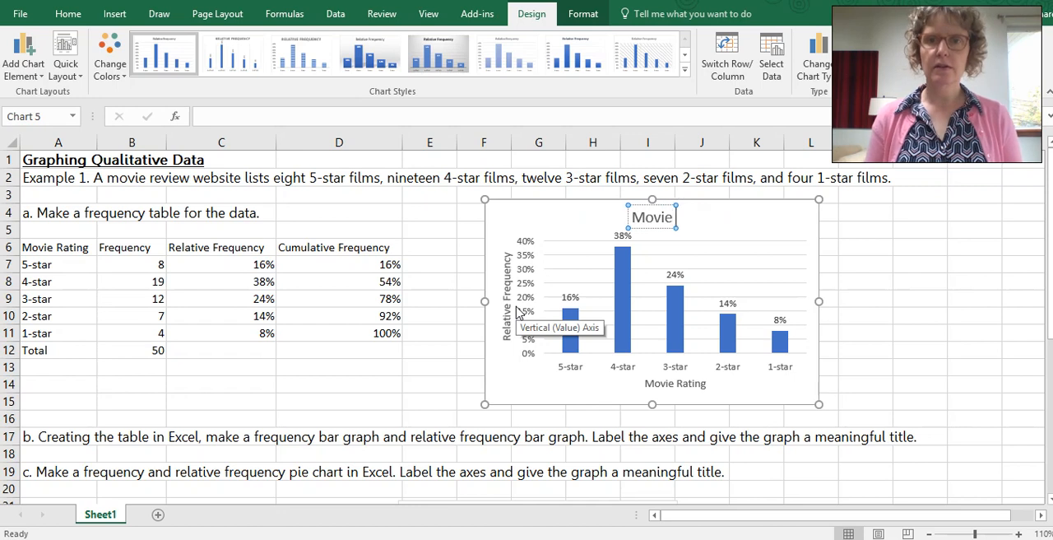
type(" Ratings on XYZ")
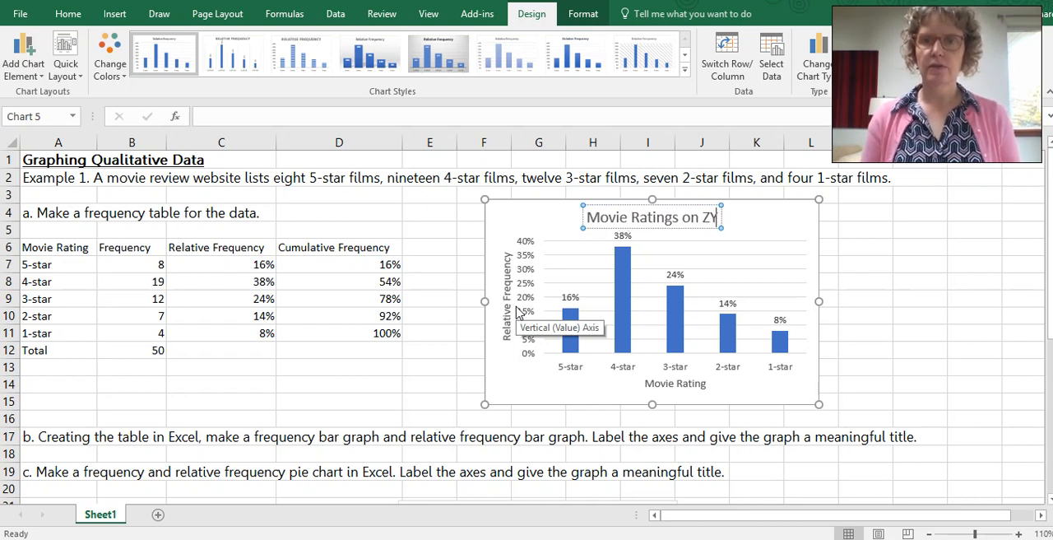
type(" Website")
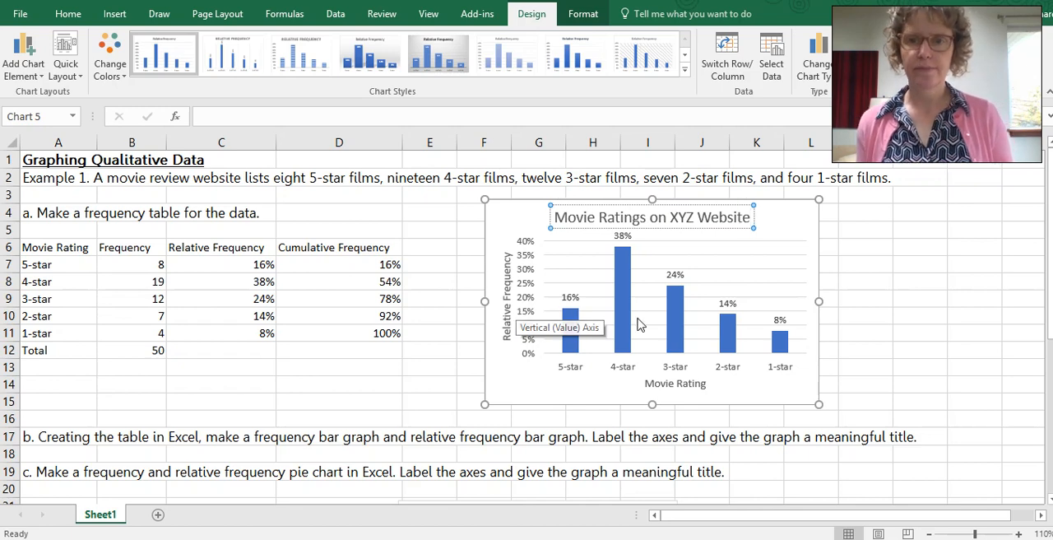
left_click(889, 317)
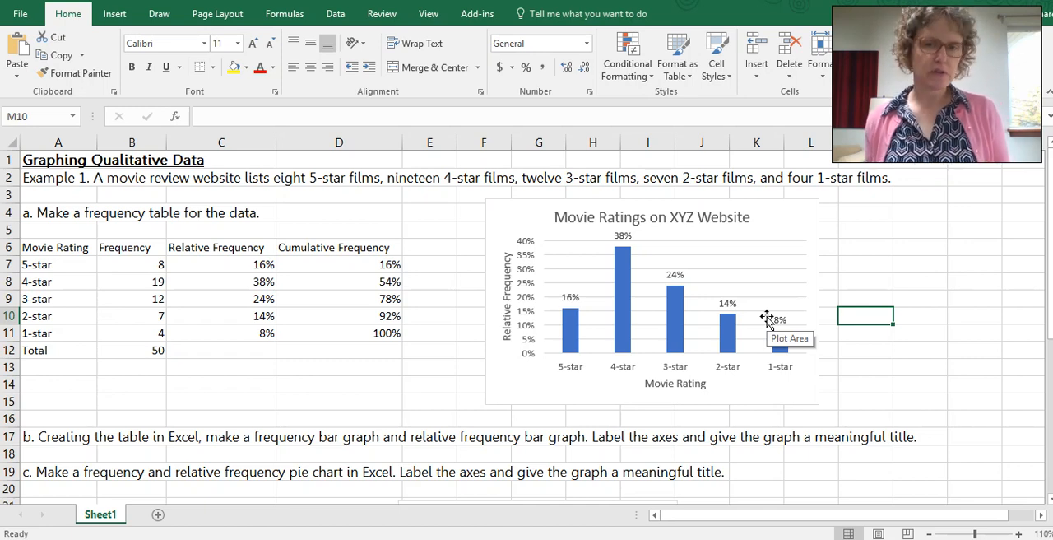
left_click(736, 253)
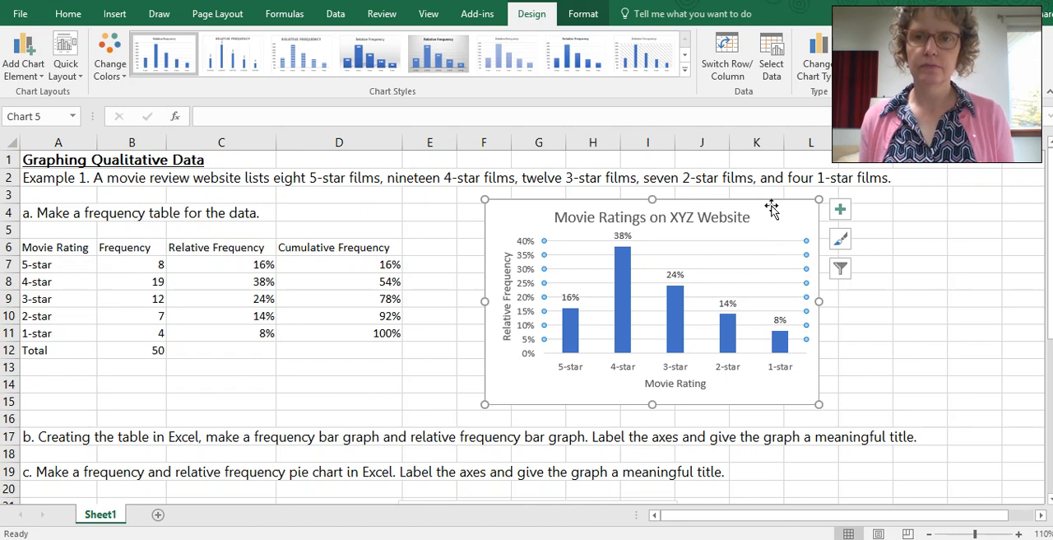
left_click_drag(766, 211, 705, 207)
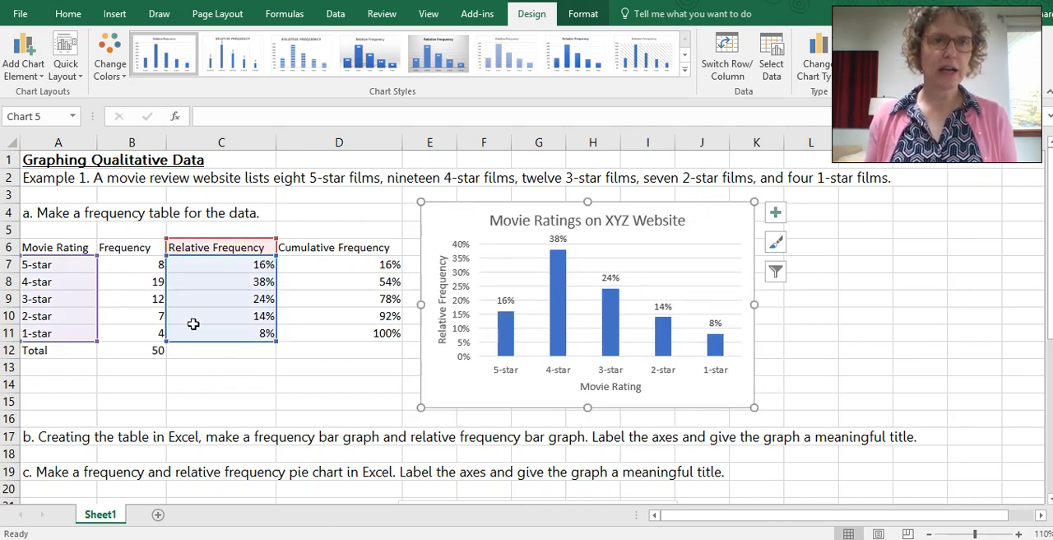
left_click(115, 14)
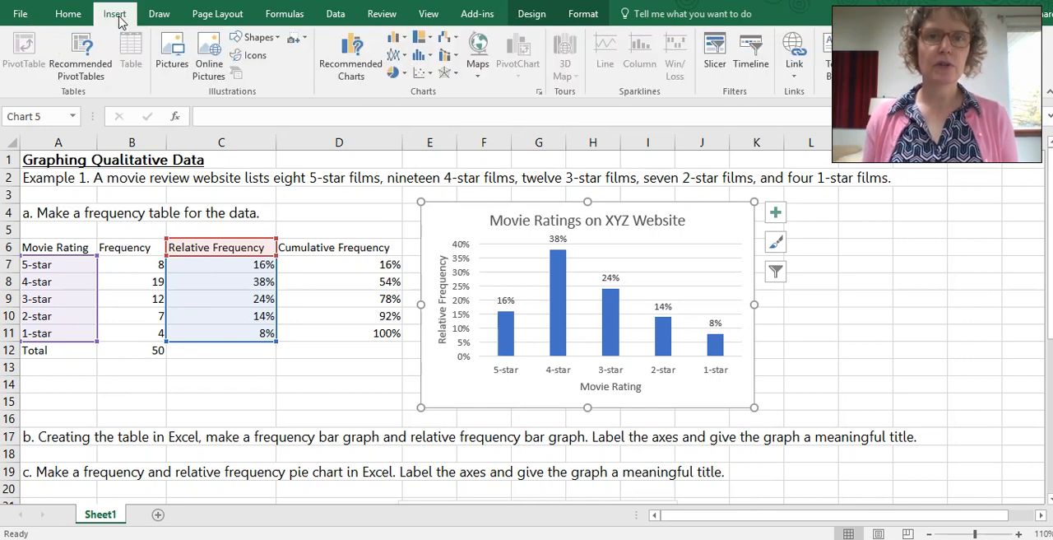
left_click(394, 74)
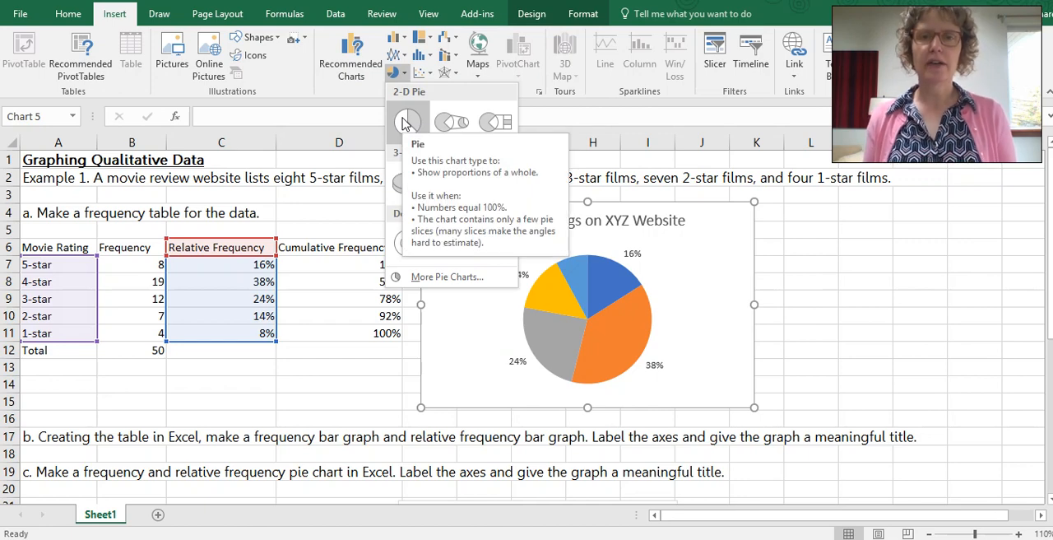
left_click(711, 214)
left_click(841, 230)
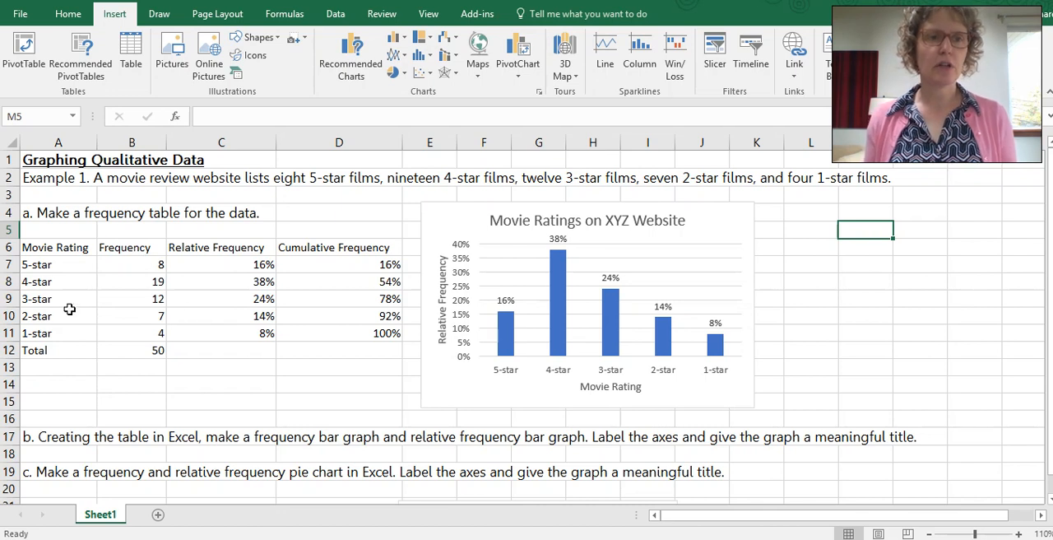
Step: Insert a 2-D pie chart from the Movie Rating and Relative Frequency columns, headers through 1-star, leaving out the Total row
left_click_drag(61, 252, 61, 334)
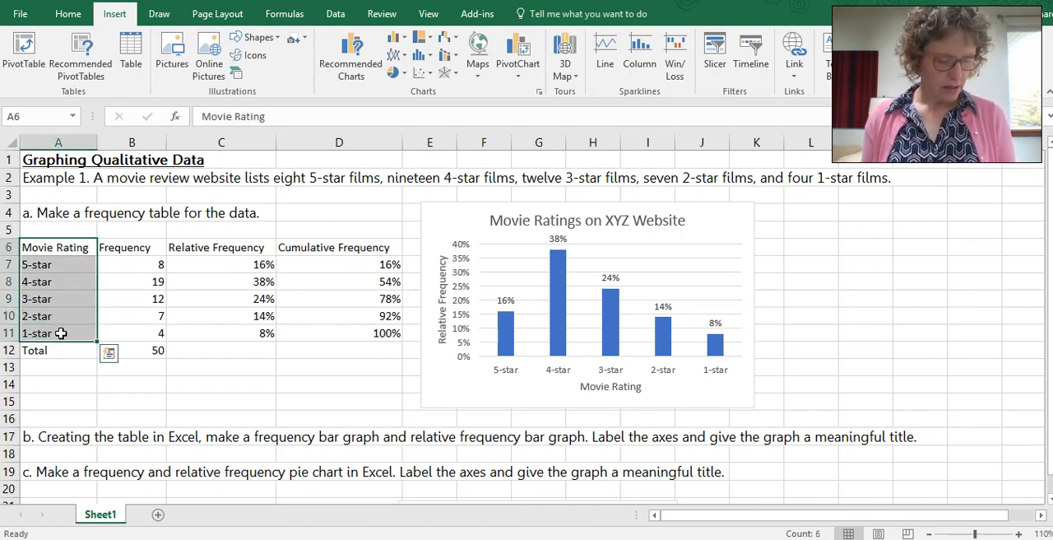
left_click_drag(208, 251, 213, 335)
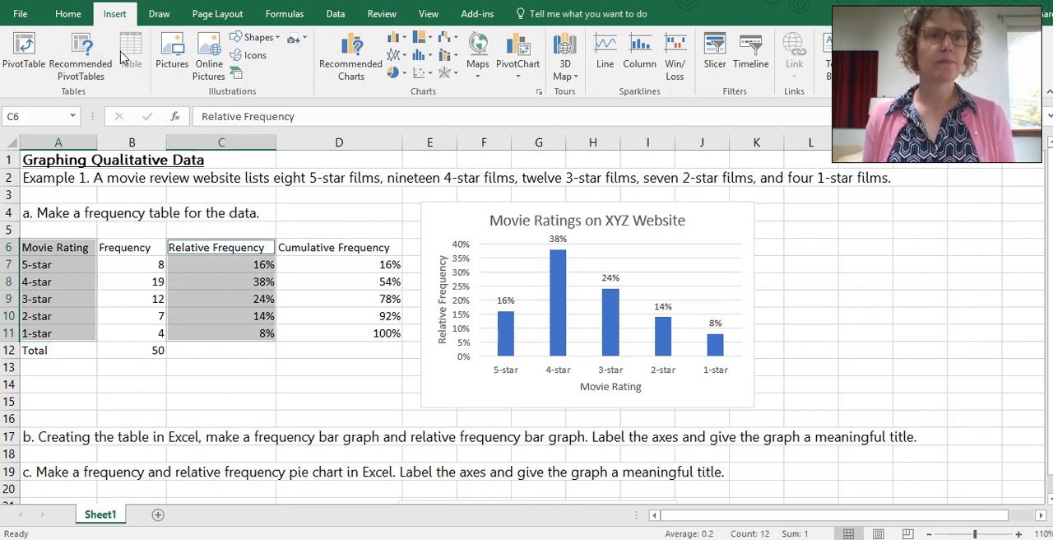
left_click(392, 76)
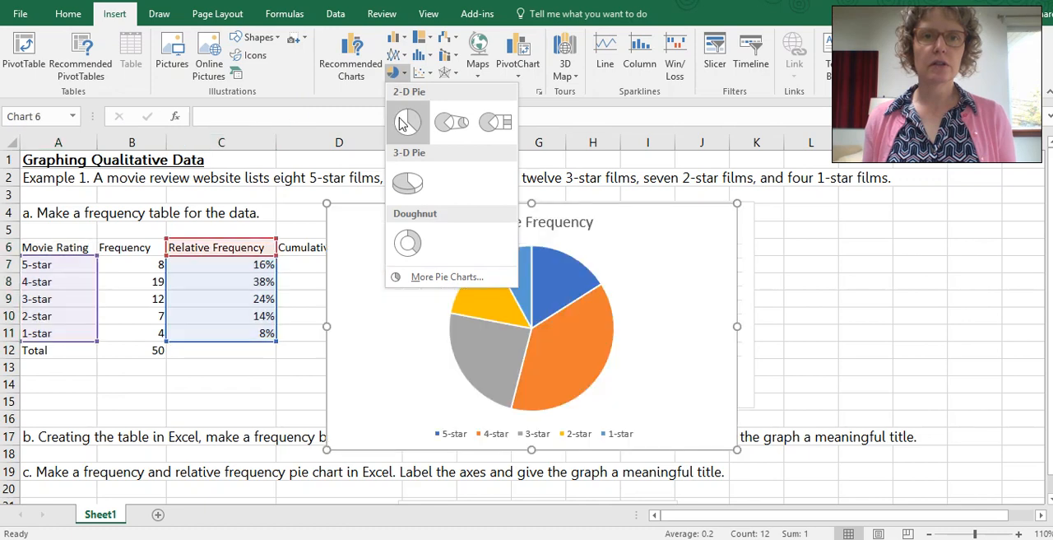
left_click(402, 115)
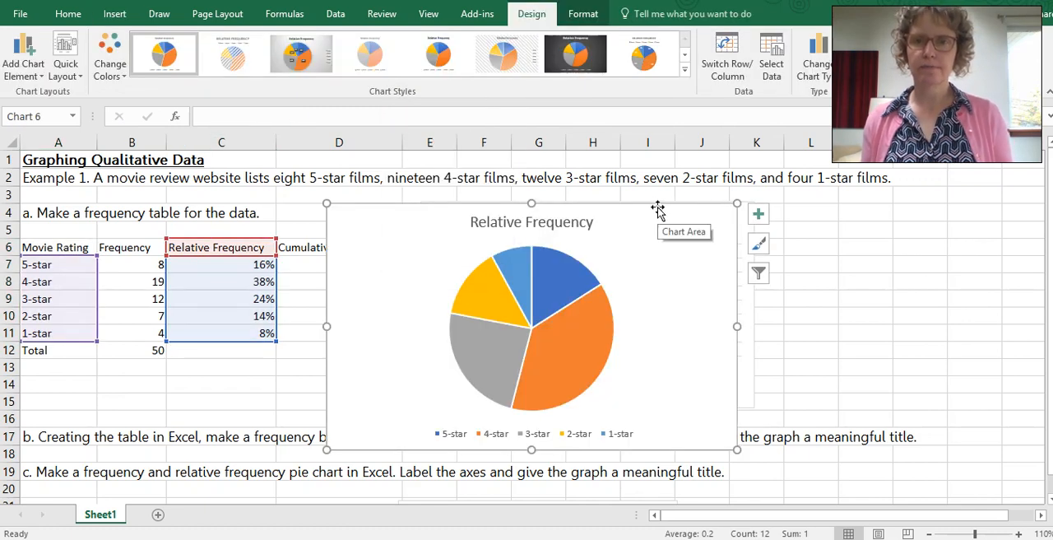
Step: Place the relative frequency pie chart beside the relative frequency bar graph and shrink it to a similar height
left_click_drag(660, 207, 569, 199)
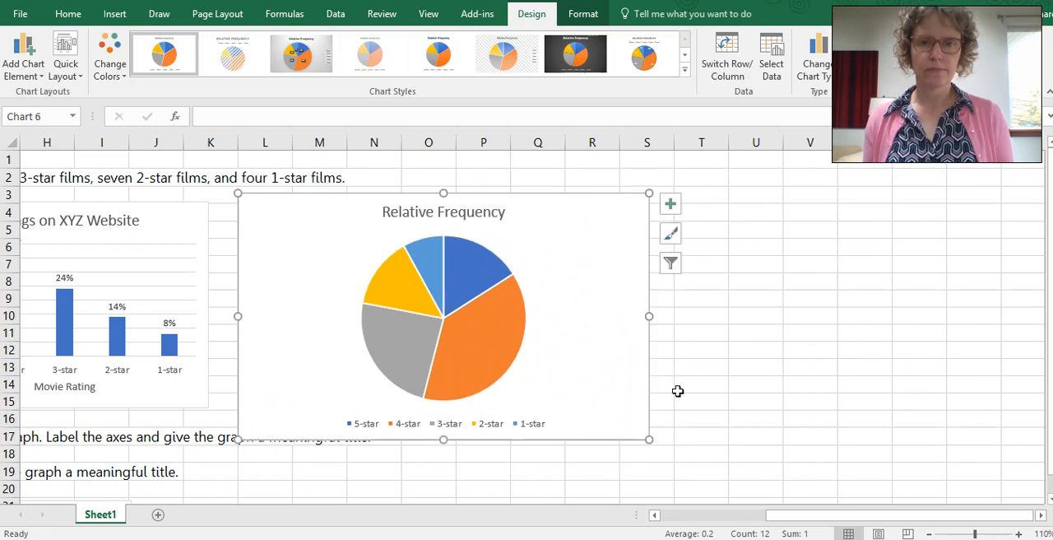
left_click_drag(639, 434, 507, 406)
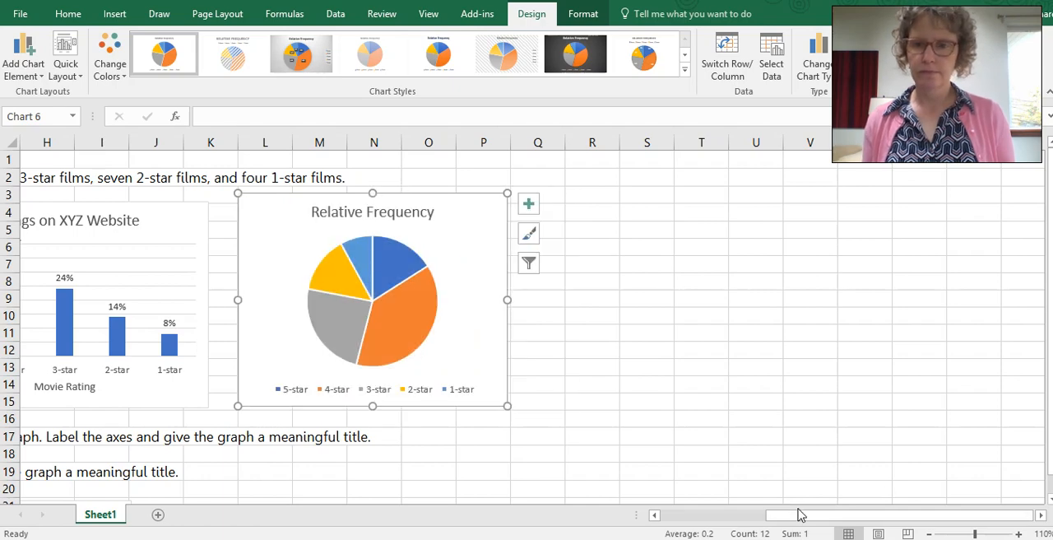
left_click_drag(762, 517, 702, 516)
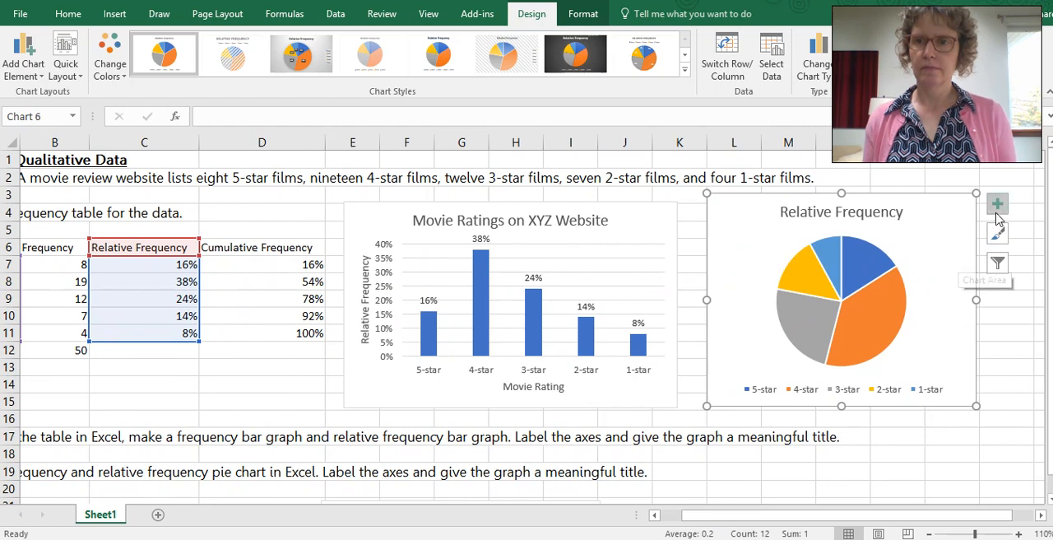
Step: Add data labels to the relative frequency pie chart
left_click(997, 207)
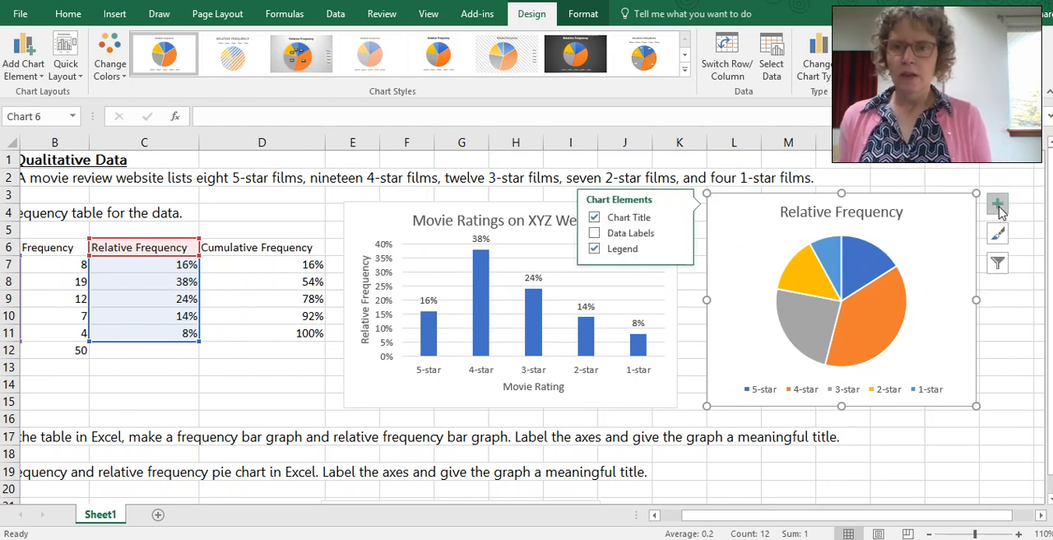
left_click(595, 235)
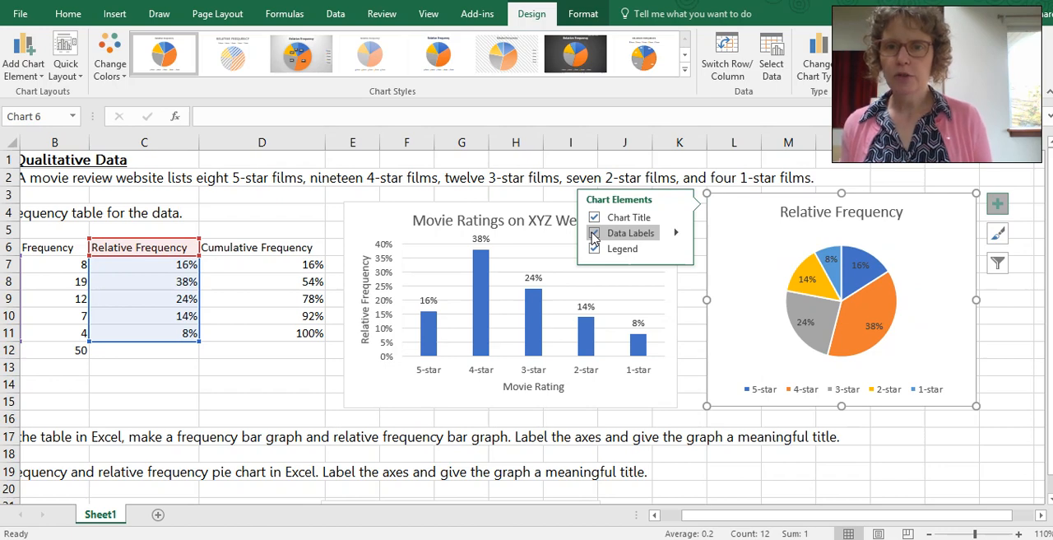
left_click(938, 437)
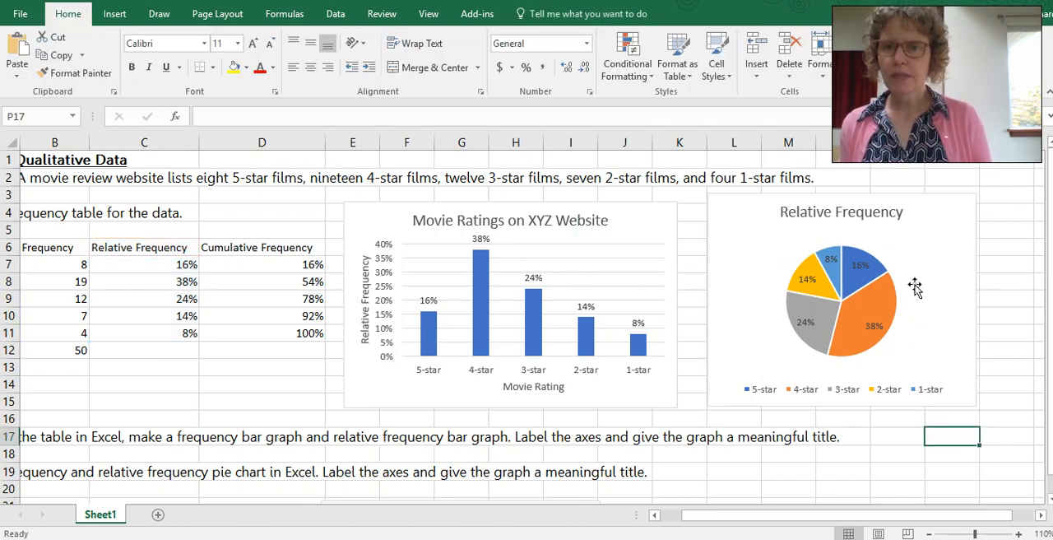
Step: Change the relative frequency pie chart's title to "Movie Ratings on XYZ Website"
left_click(880, 212)
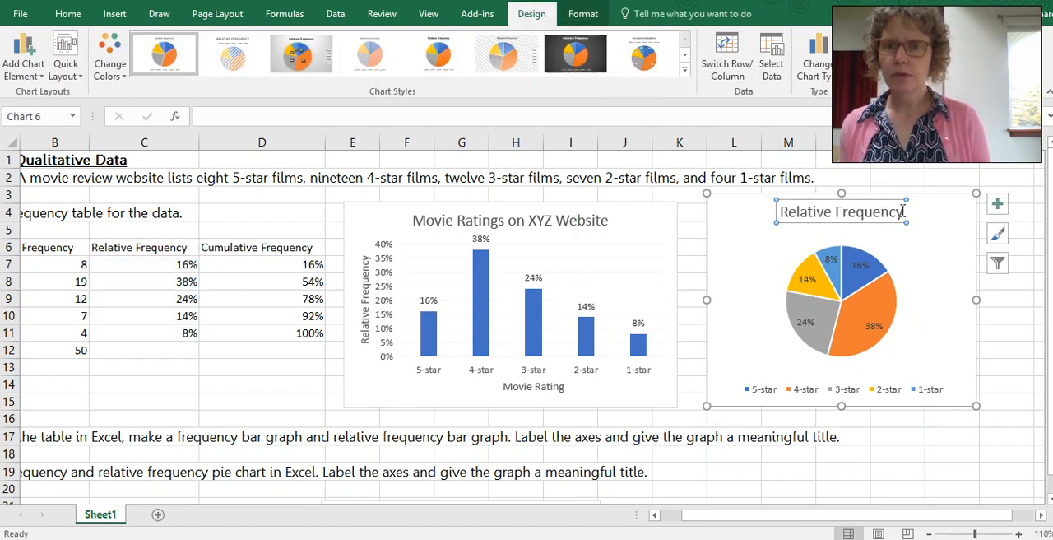
left_click_drag(902, 211, 806, 216)
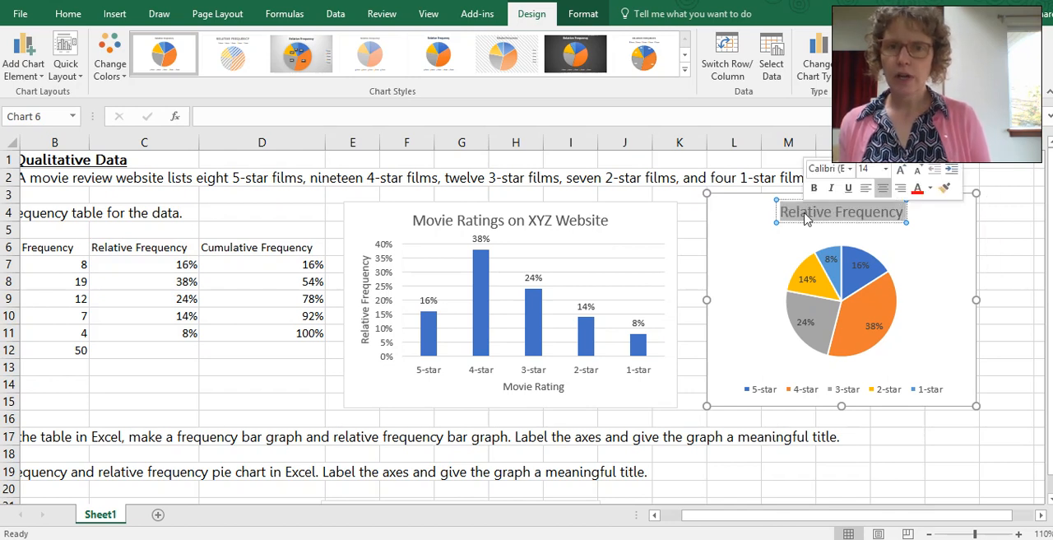
type("Movie R")
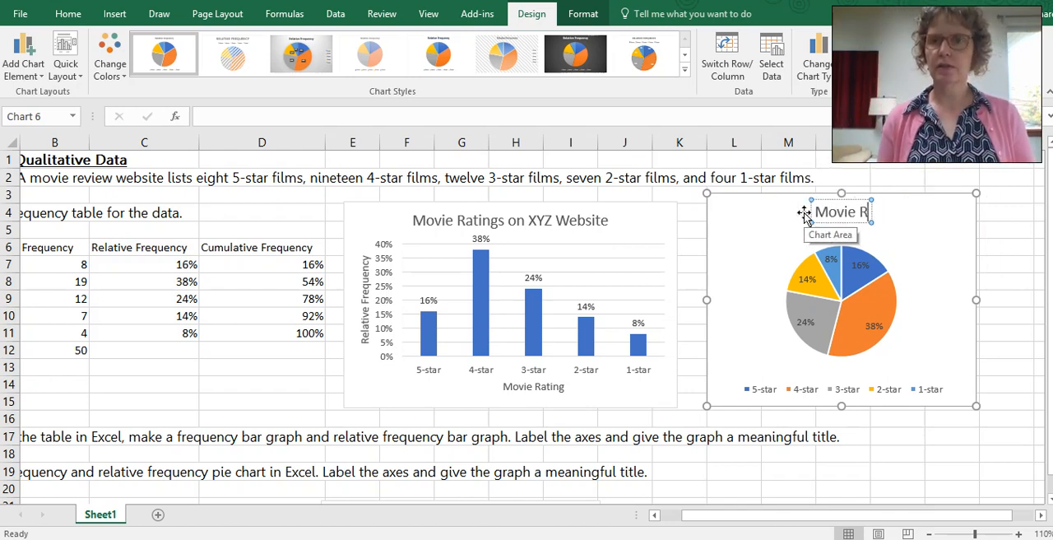
type("atings on Z")
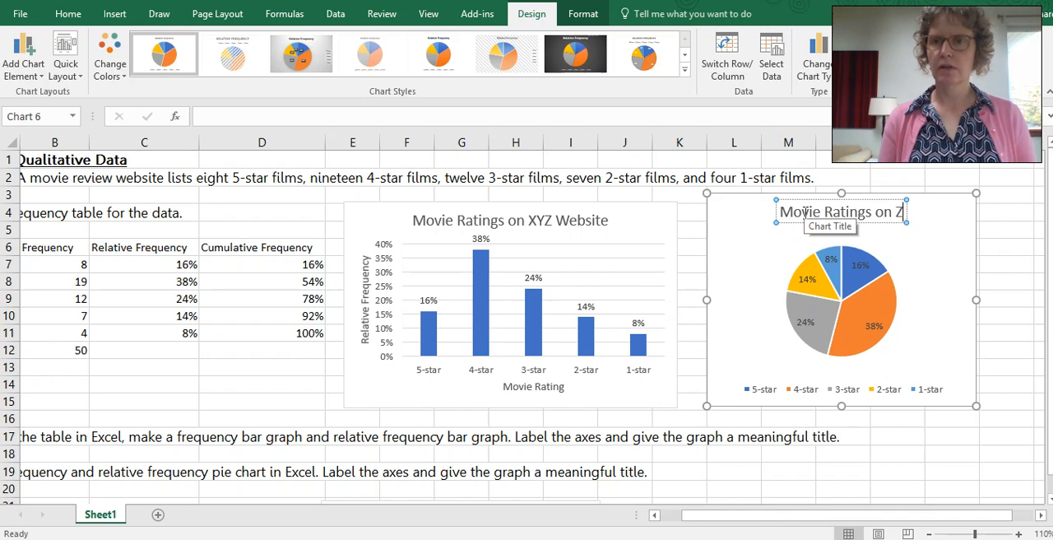
key("BackSpace")
type("X")
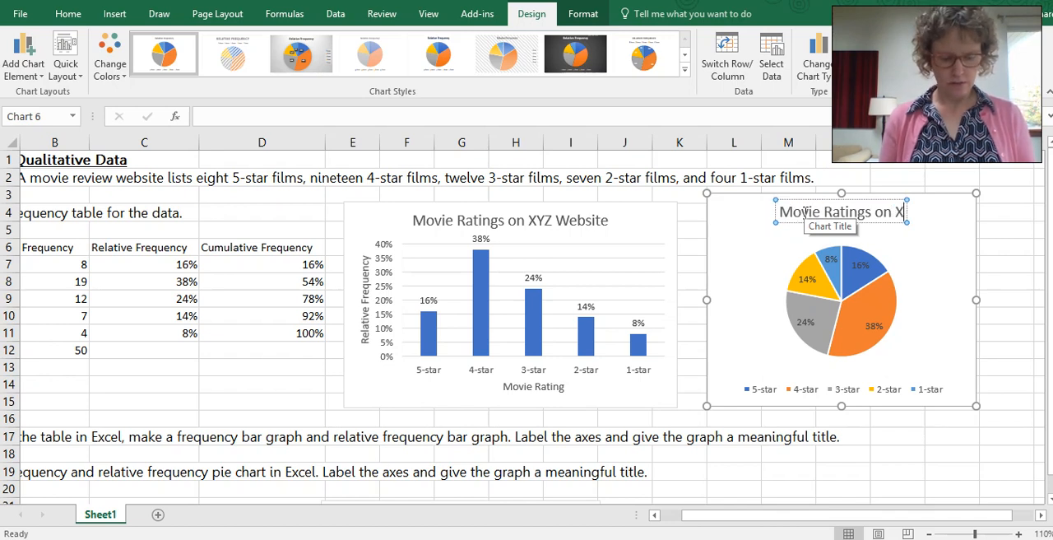
type("YZ Websi")
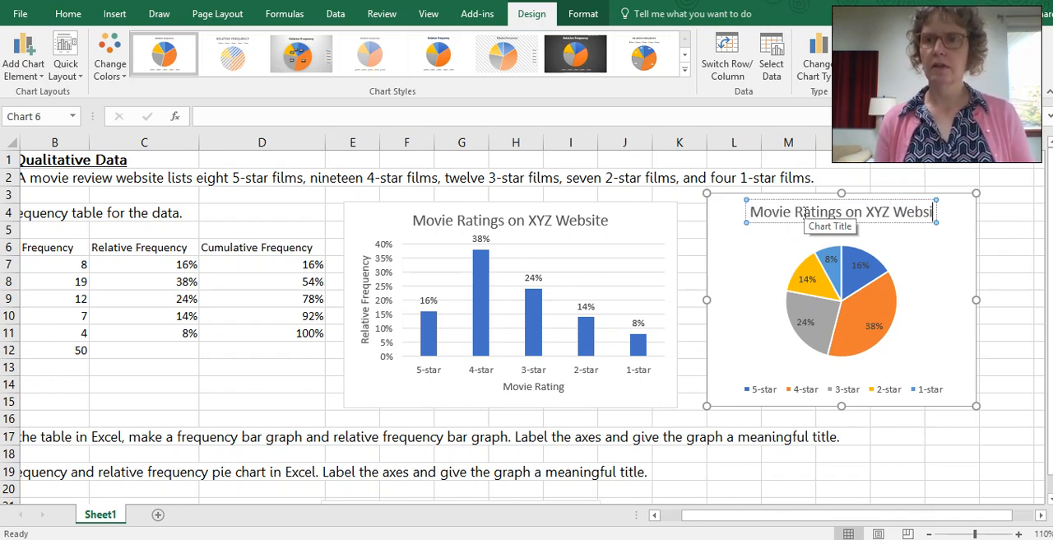
type("te")
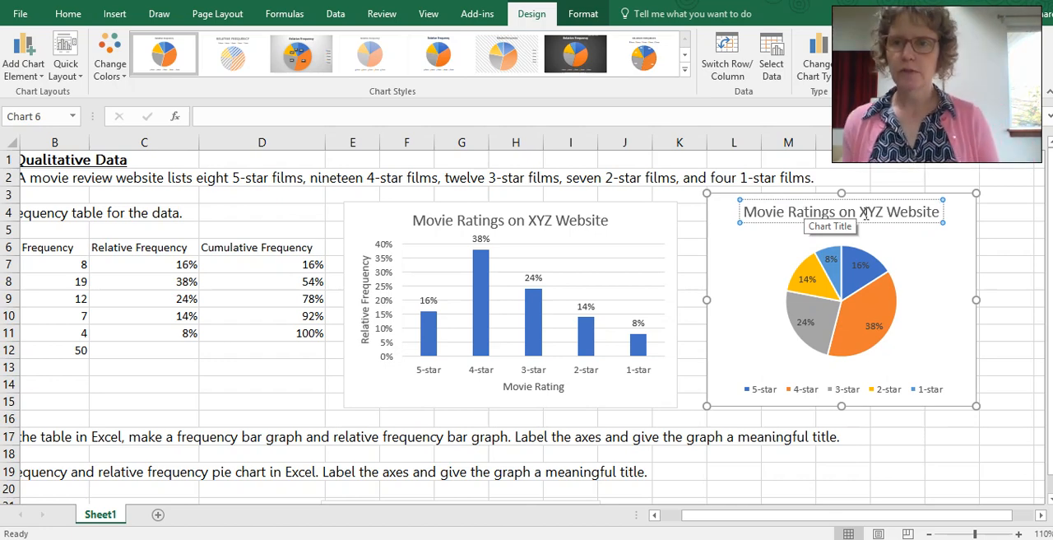
left_click(1000, 241)
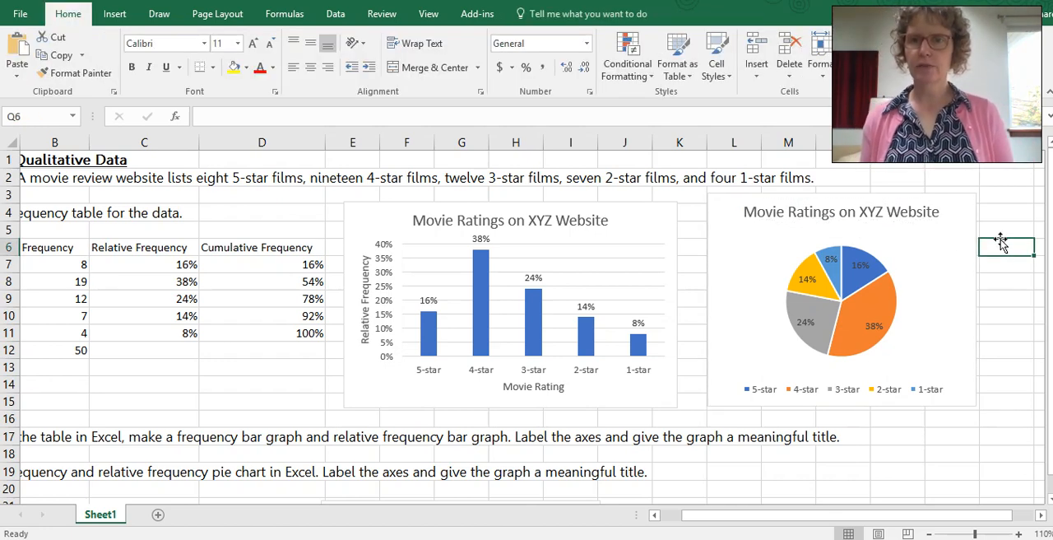
left_click(940, 476)
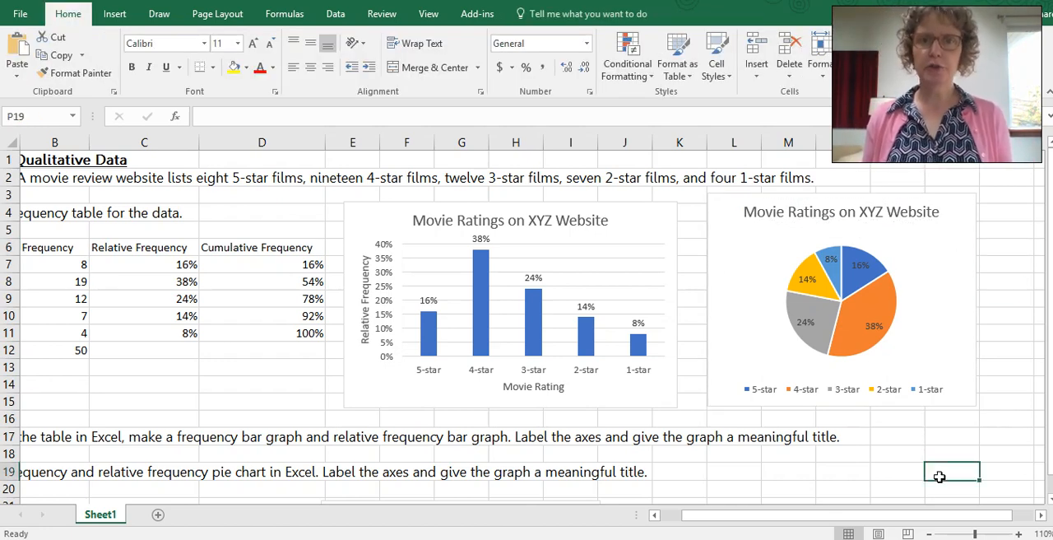
Step: Shift the frequency pie chart and the frequency bar graph to the right, keeping them side by side below question c
scroll(713, 341, "down", 6)
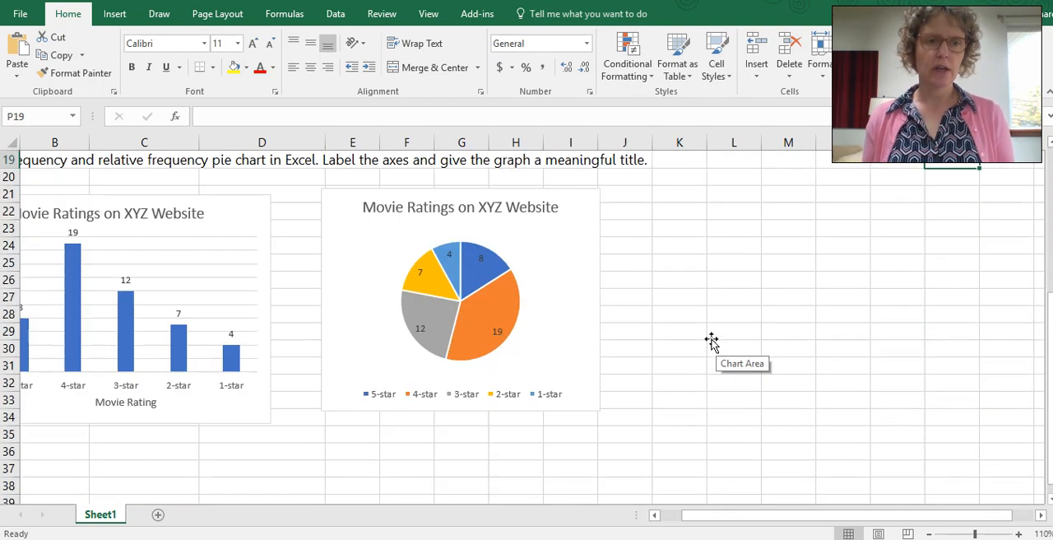
left_click_drag(379, 294, 483, 293)
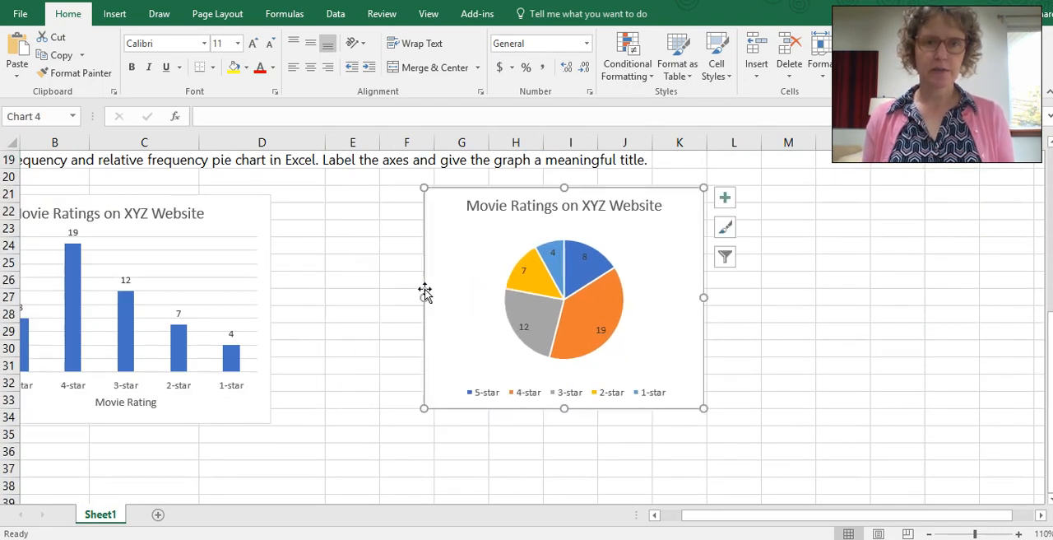
left_click(238, 281)
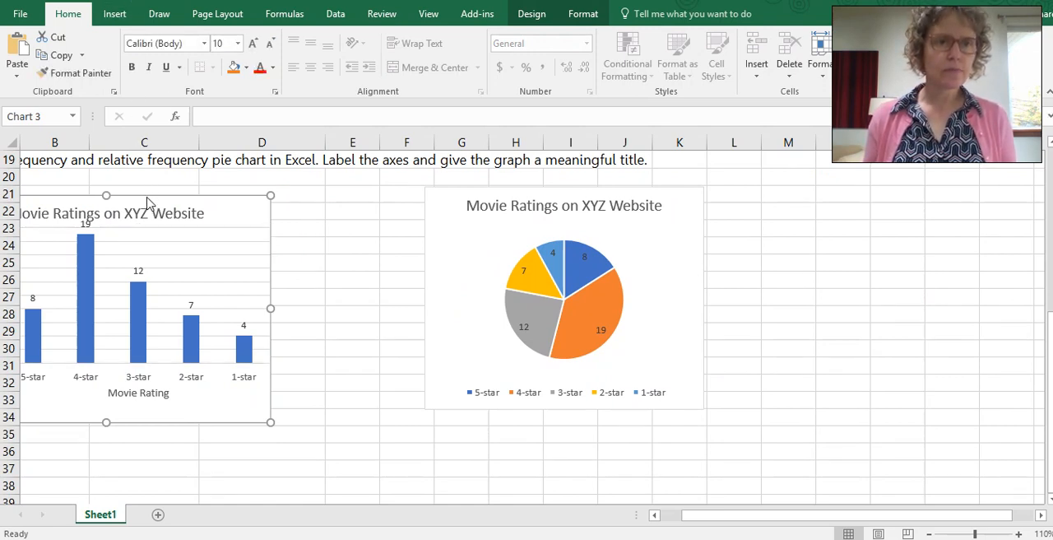
left_click_drag(179, 195, 260, 192)
Step: Move the relative frequency bar graph below the frequency bar graph and the relative frequency pie chart below the frequency pie chart
scroll(821, 296, "up", 6)
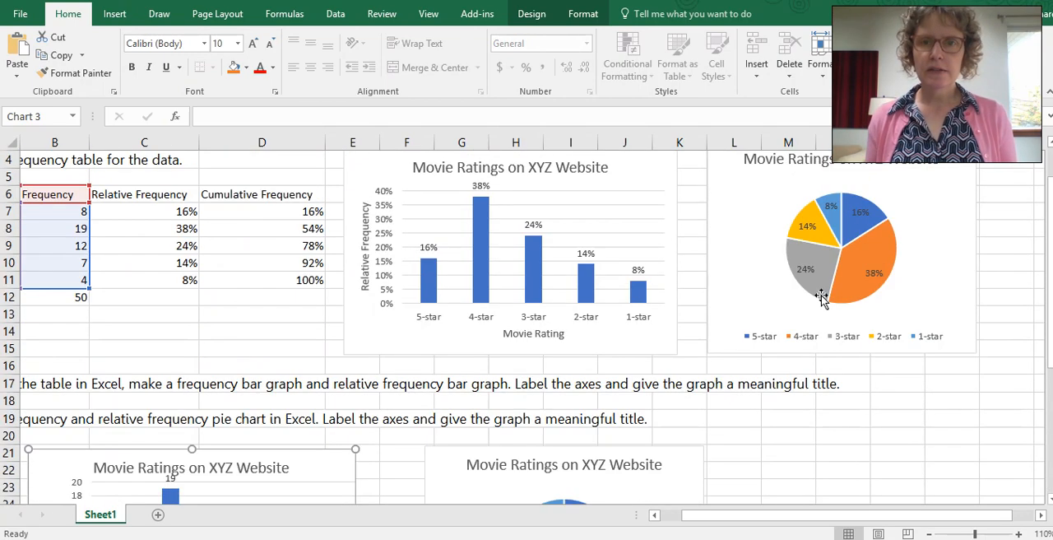
left_click_drag(636, 216, 345, 422)
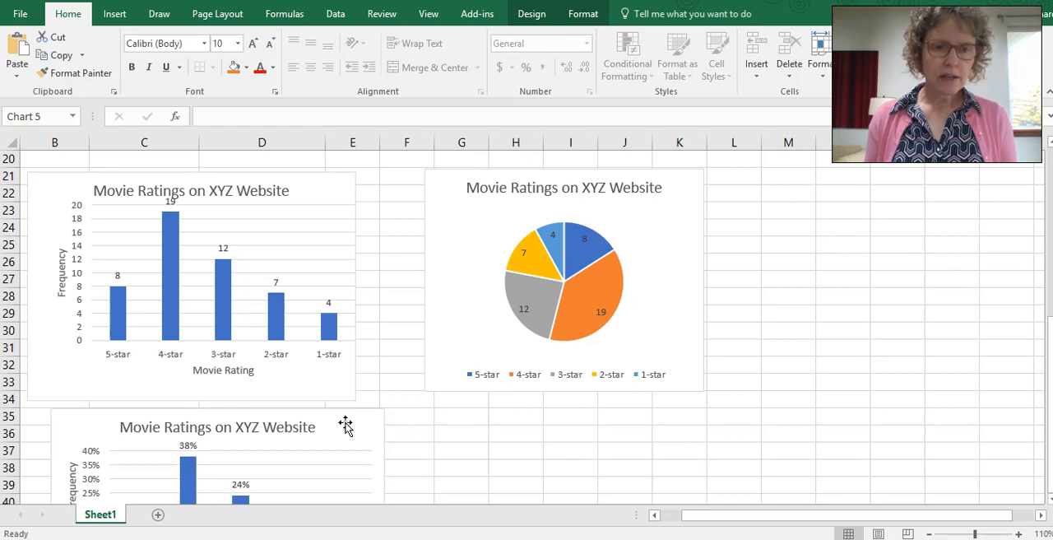
scroll(642, 286, "up", 5)
left_click(741, 220)
scroll(740, 220, "up", 2)
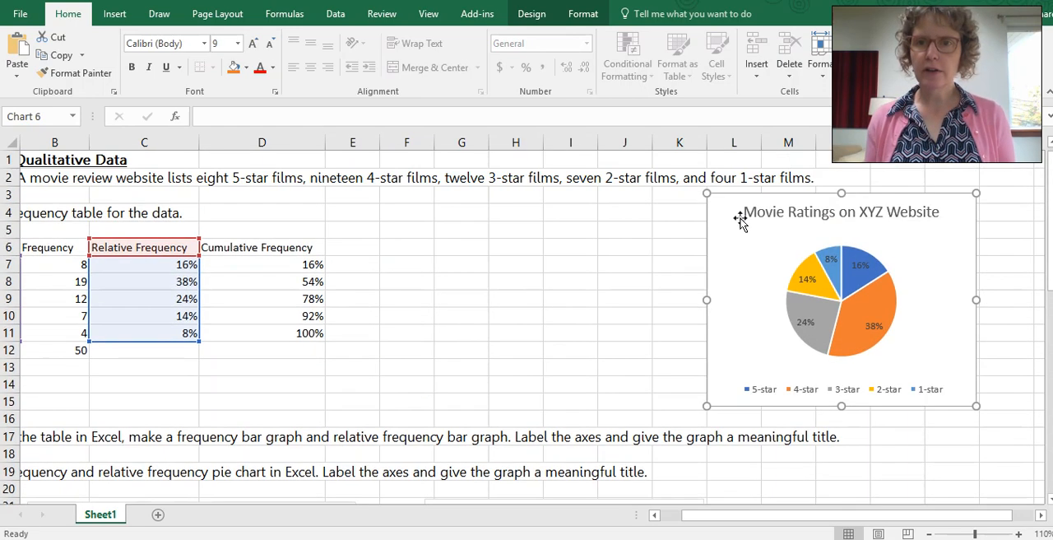
mouse_move(909, 198)
left_mouse_down()
mouse_move(617, 415)
mouse_move(571, 510)
mouse_move(580, 423)
mouse_move(658, 424)
left_mouse_up()
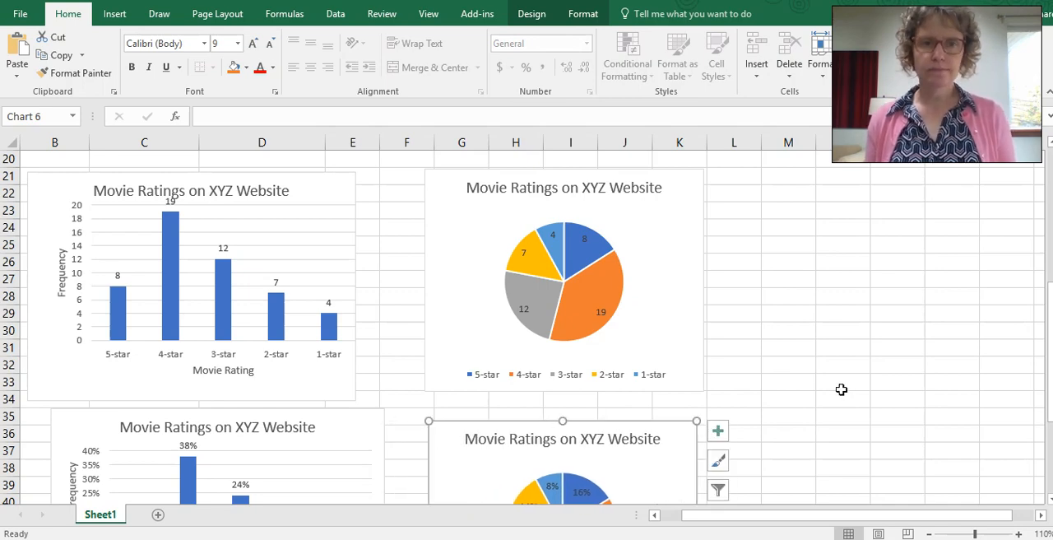
Step: Zoom the sheet out to 80% and deselect the chart to view all four graphs together
scroll(842, 388, "down", 1)
left_click(930, 534)
left_click(930, 534)
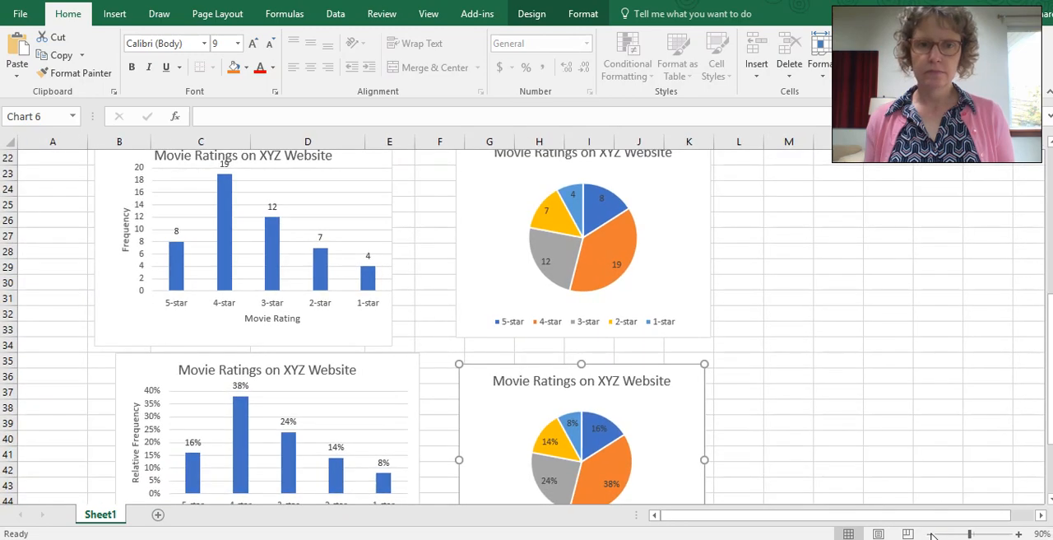
left_click(930, 534)
scroll(842, 400, "up", 7)
scroll(816, 381, "down", 5)
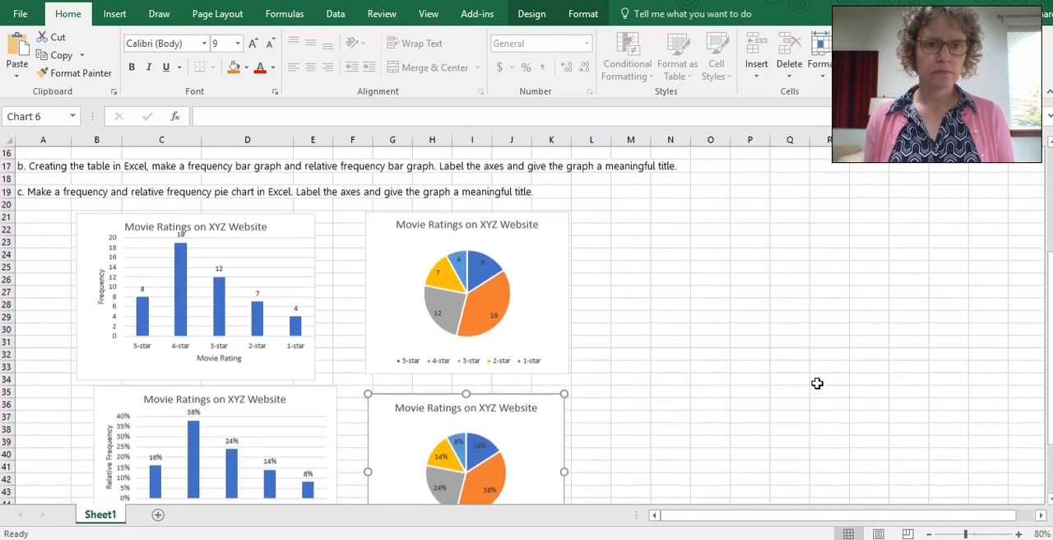
scroll(817, 384, "down", 2)
left_click(778, 364)
scroll(780, 367, "up", 1)
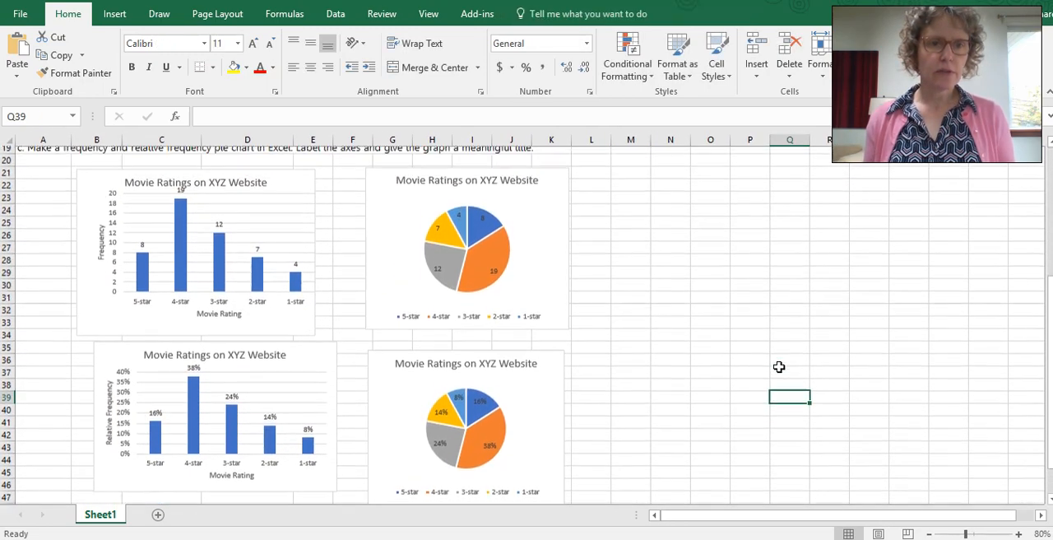